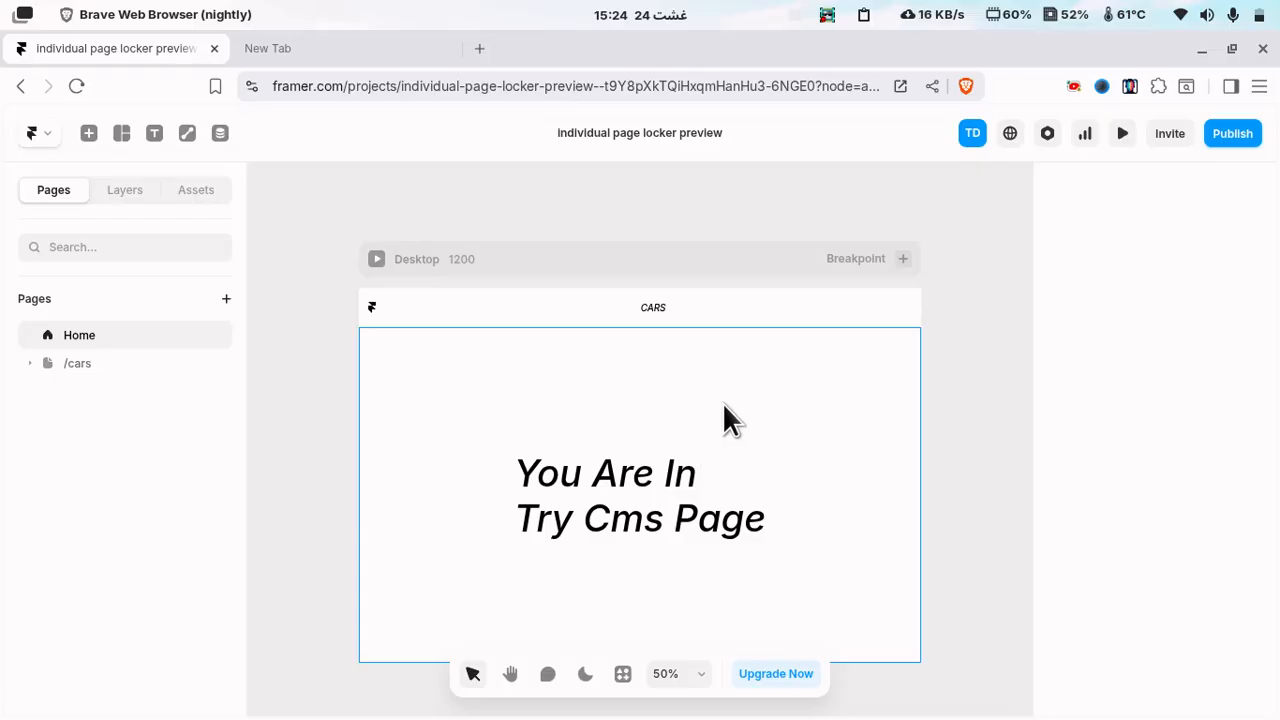
- Select the PasswordLockerPro component in the Home page's Desktop stack and examine its password, breakpoint, locker and page type settings
{"action": "scroll", "coordinate": [660, 395], "scroll_direction": "down", "scroll_amount": 1}
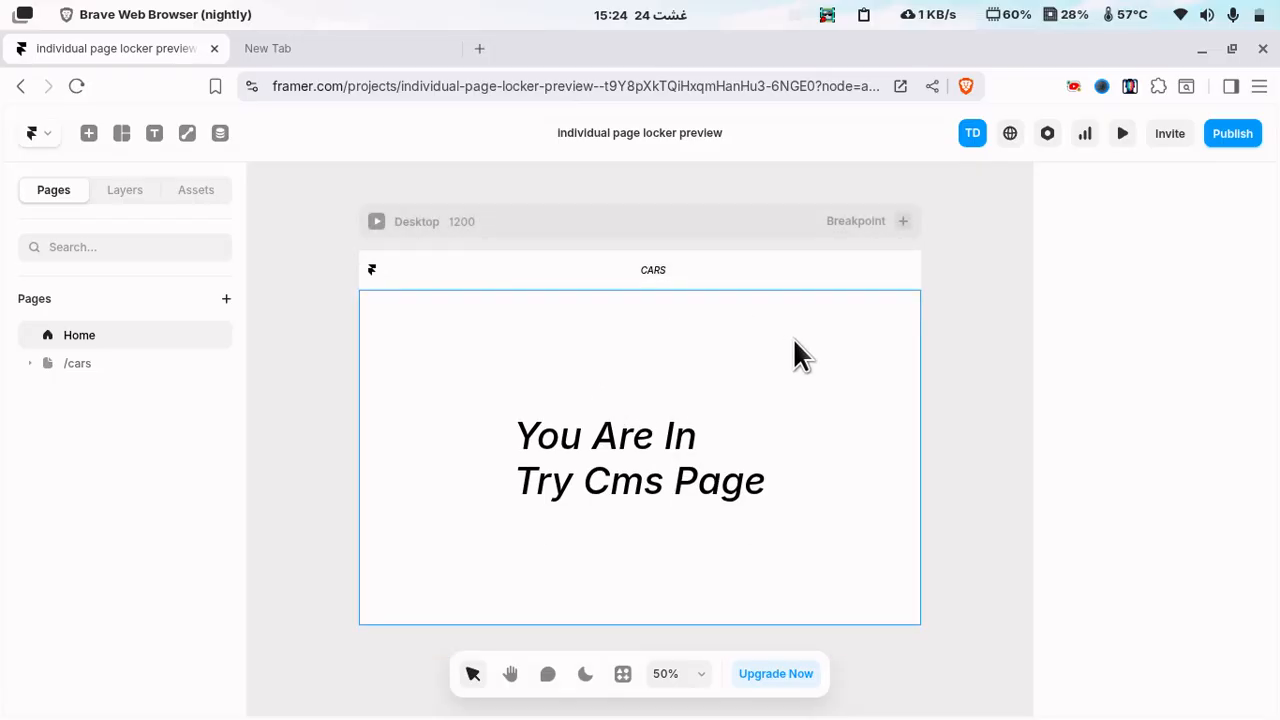
{"action": "left_click", "coordinate": [134, 212]}
{"action": "left_click", "coordinate": [163, 345]}
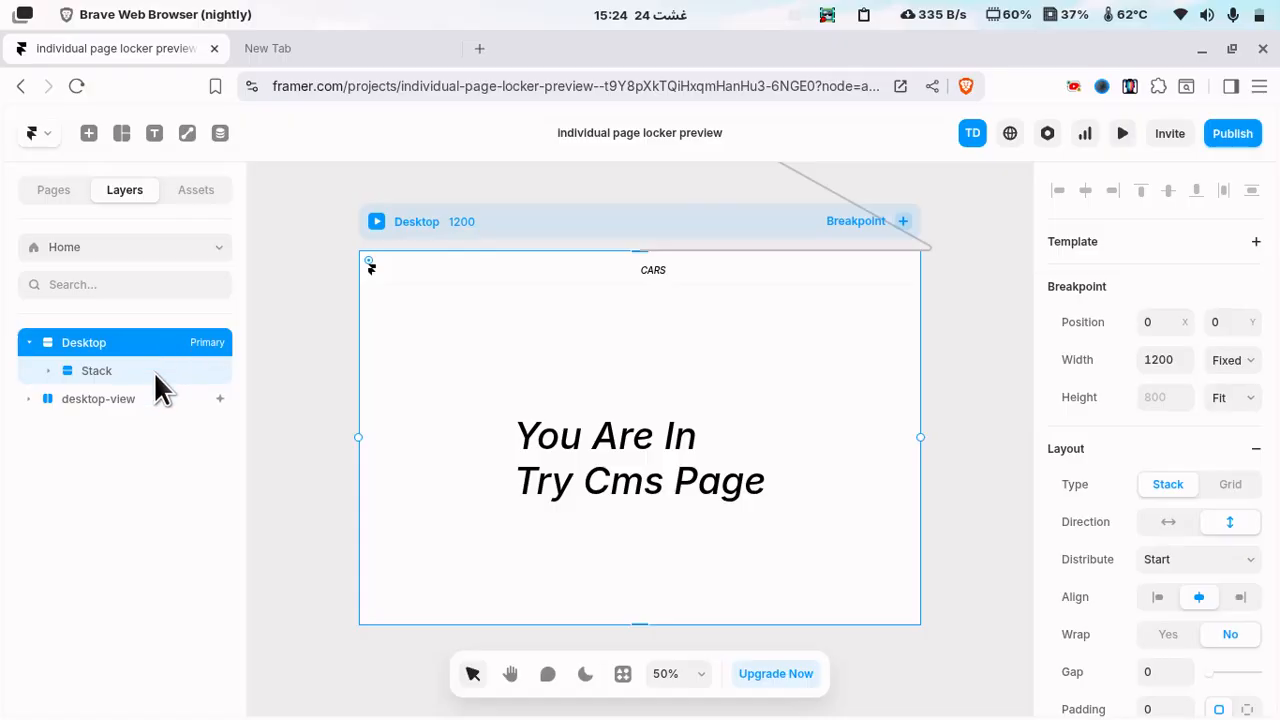
{"action": "left_click", "coordinate": [155, 371]}
{"action": "left_click", "coordinate": [170, 396]}
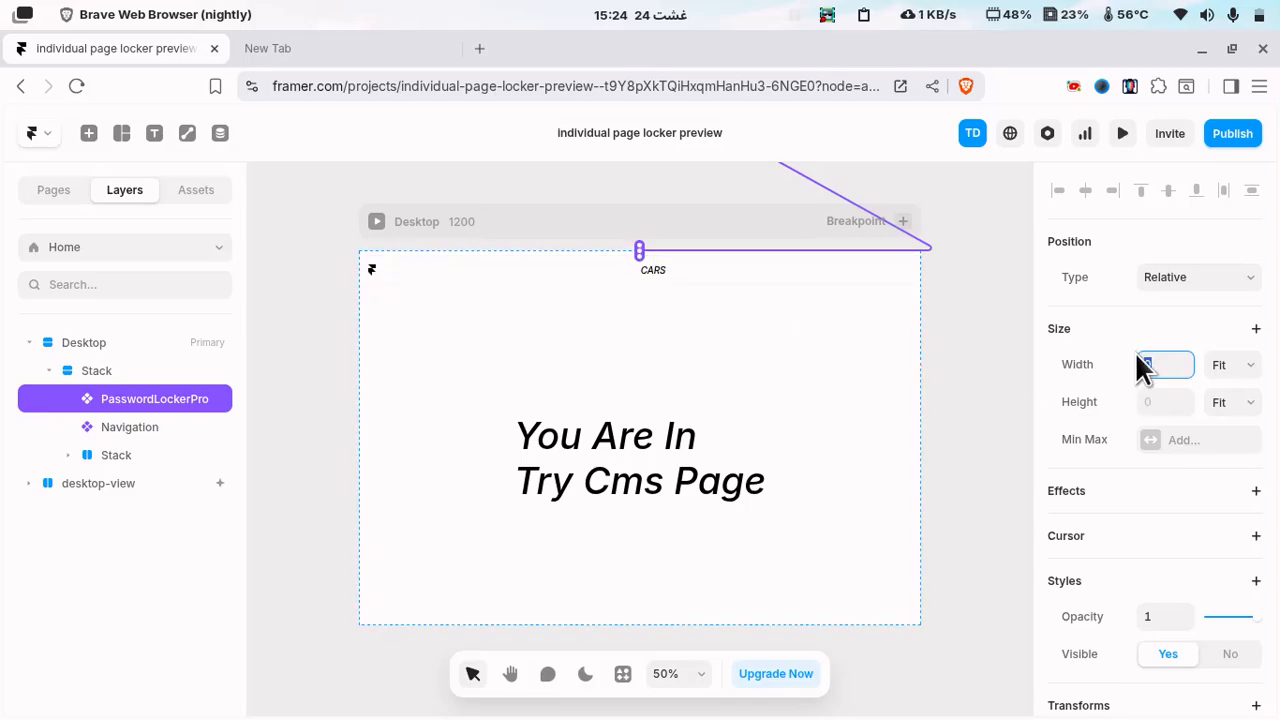
{"action": "scroll", "coordinate": [1154, 408], "scroll_direction": "down", "scroll_amount": 8}
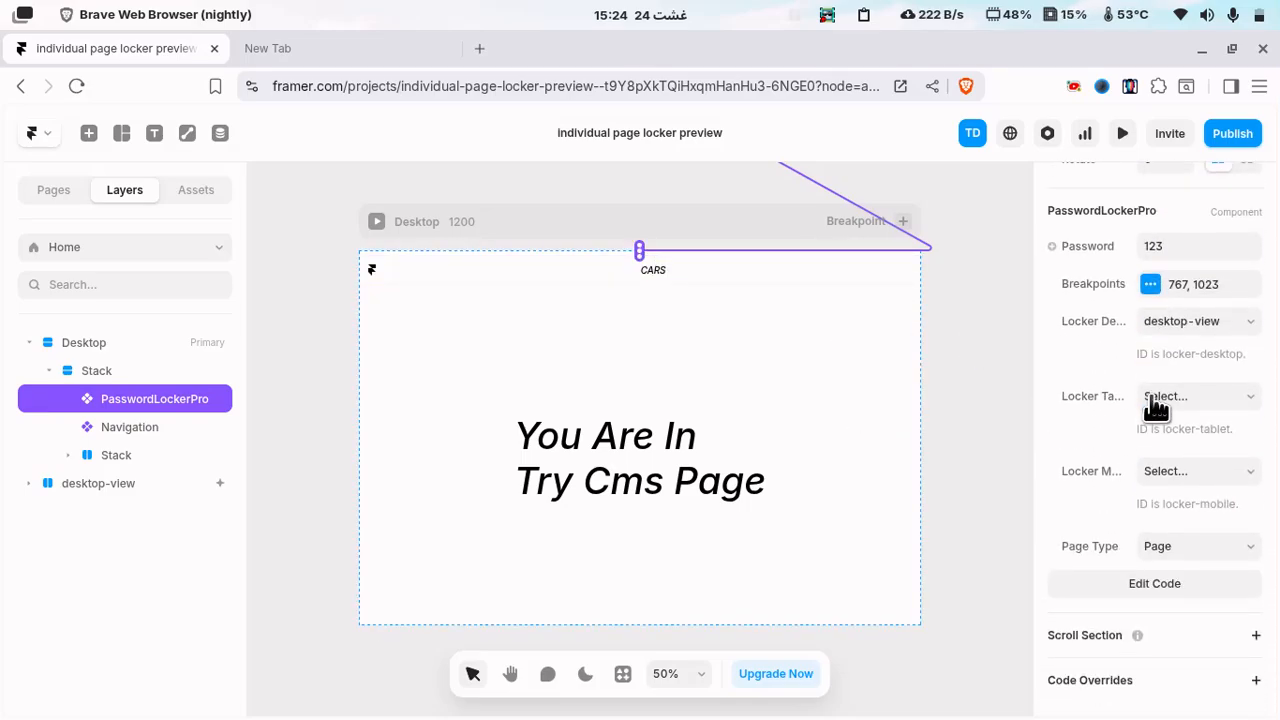
{"action": "scroll", "coordinate": [1155, 406], "scroll_direction": "up", "scroll_amount": 3}
{"action": "scroll", "coordinate": [1202, 410], "scroll_direction": "down", "scroll_amount": 1}
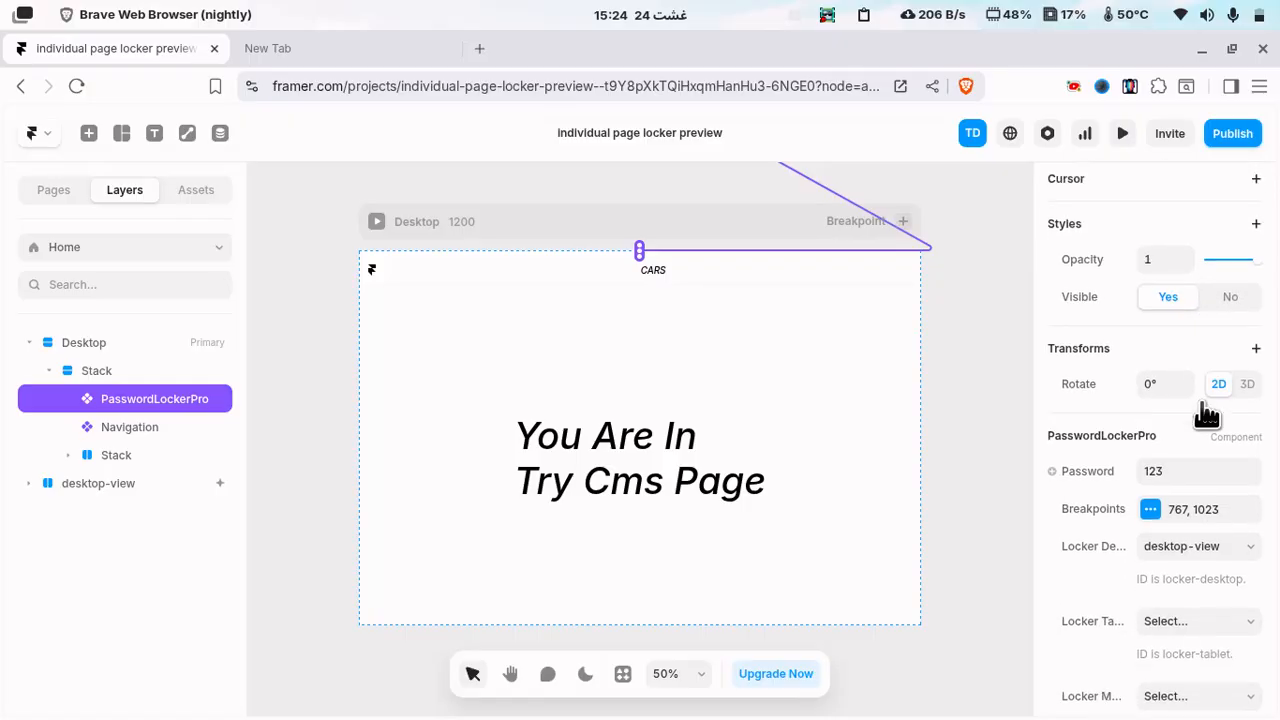
{"action": "scroll", "coordinate": [1165, 491], "scroll_direction": "up", "scroll_amount": 3}
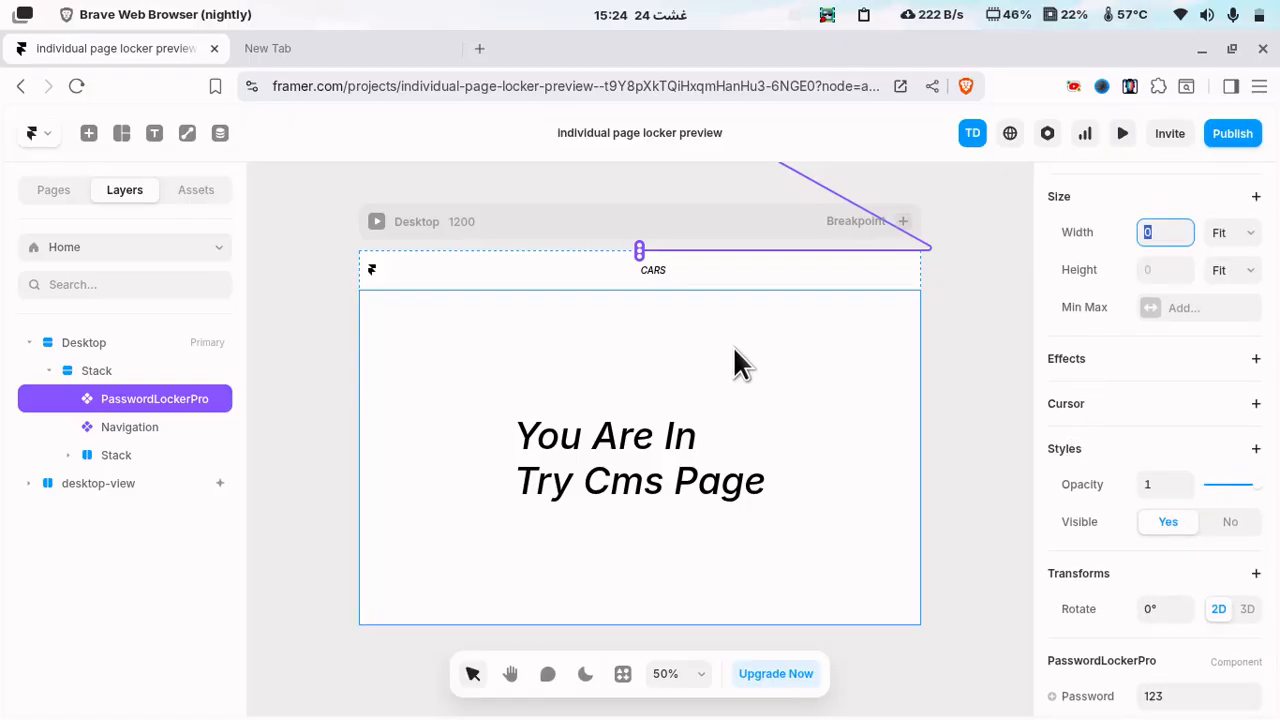
{"action": "scroll", "coordinate": [1045, 423], "scroll_direction": "up", "scroll_amount": 2}
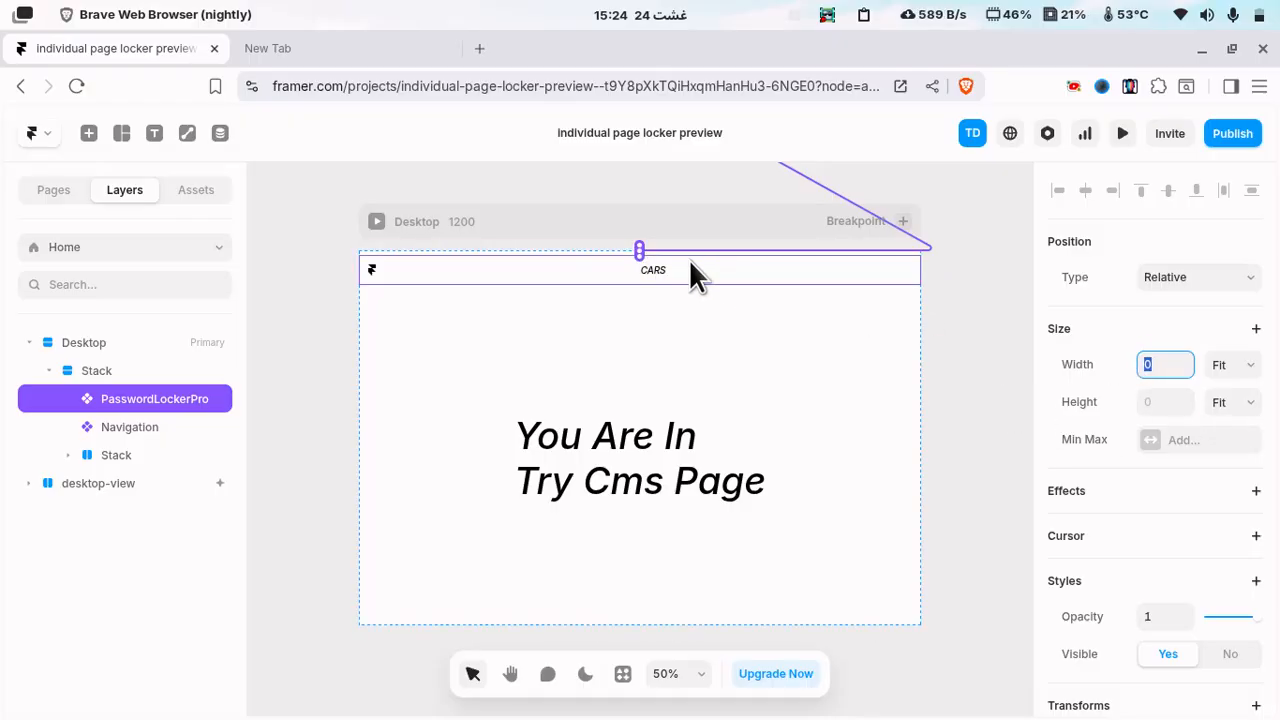
{"action": "scroll", "coordinate": [680, 446], "scroll_direction": "up", "scroll_amount": 2}
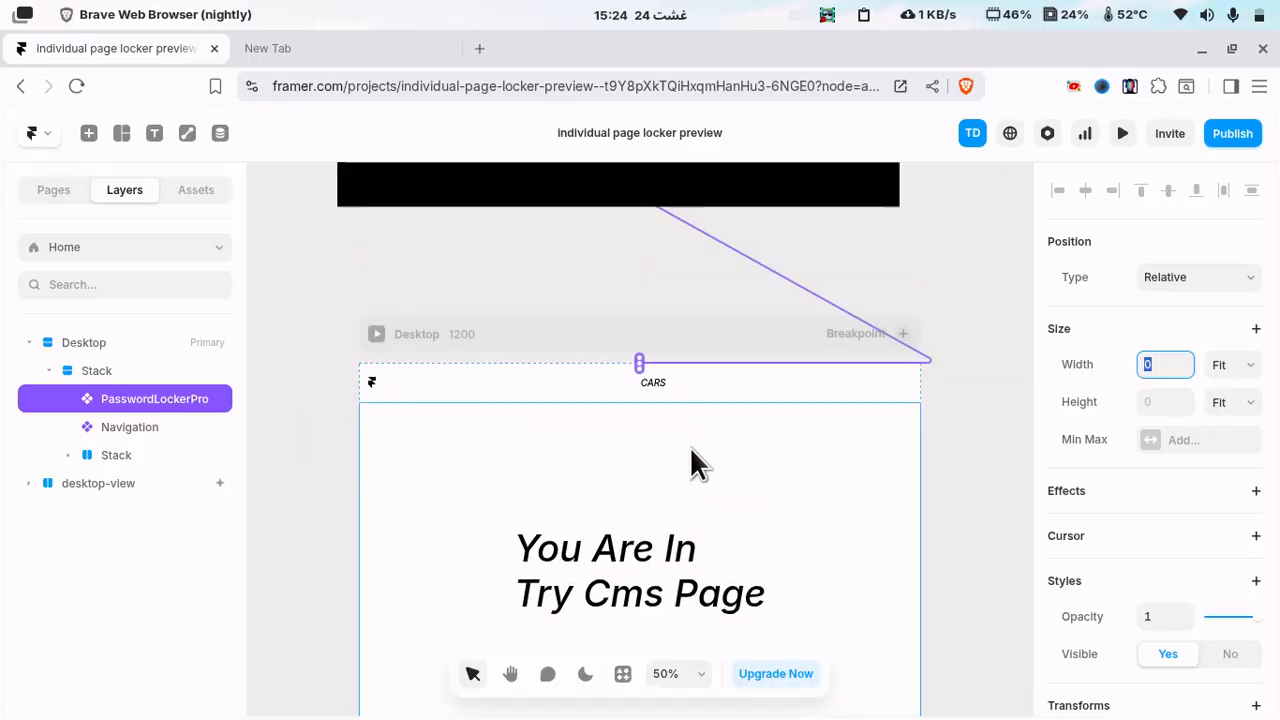
{"action": "scroll", "coordinate": [689, 446], "scroll_direction": "down", "scroll_amount": 1}
- View the /cars page and its cars CMS template page, and return to the Home page
{"action": "left_click", "coordinate": [53, 190]}
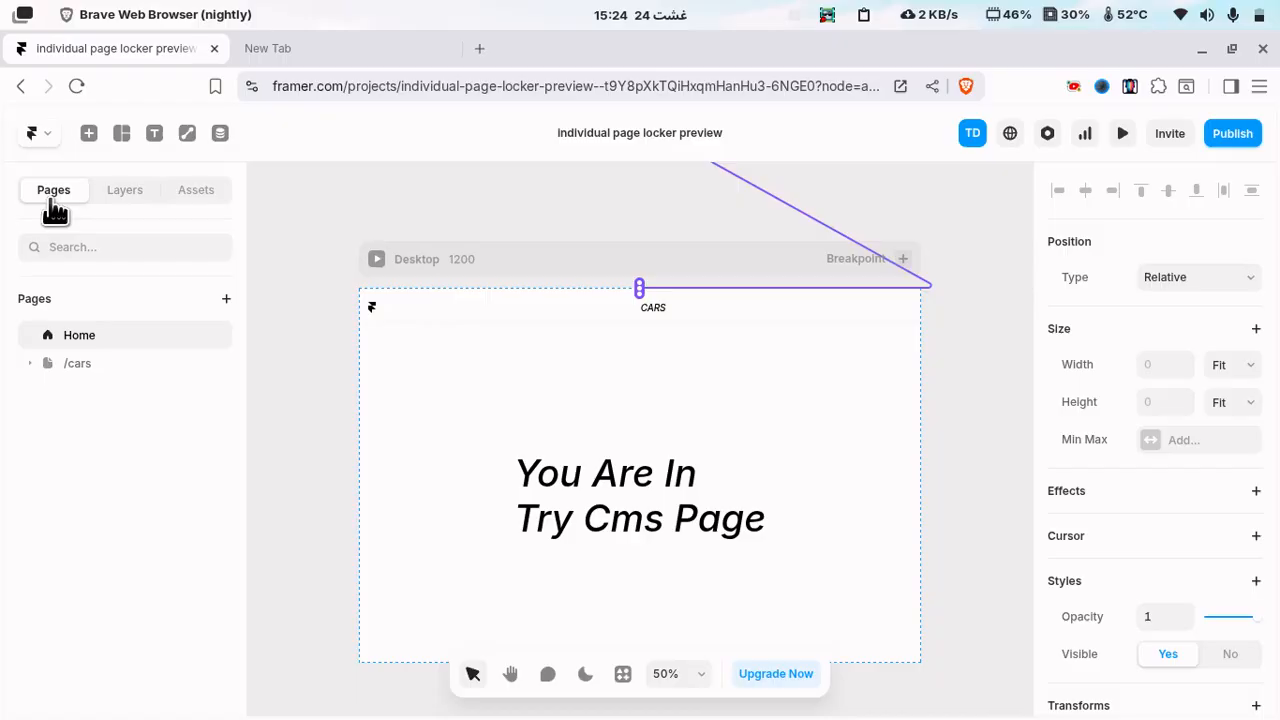
{"action": "left_click", "coordinate": [77, 368]}
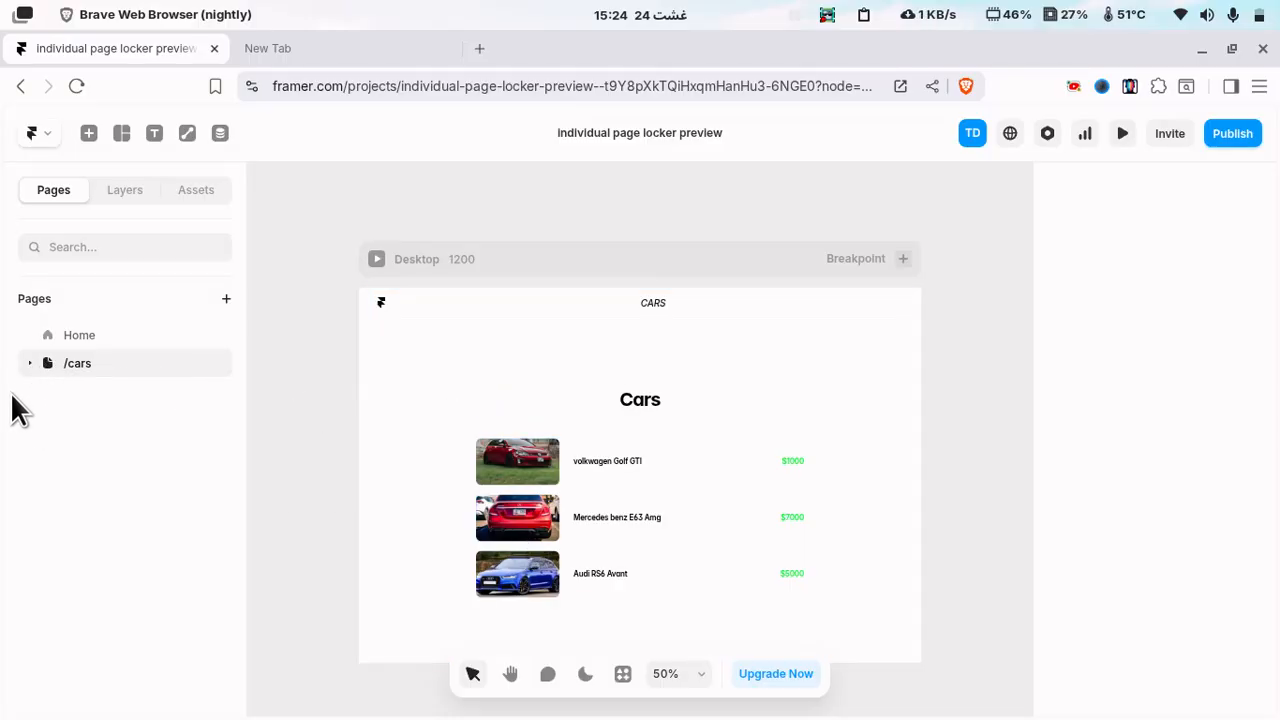
{"action": "left_click", "coordinate": [82, 392]}
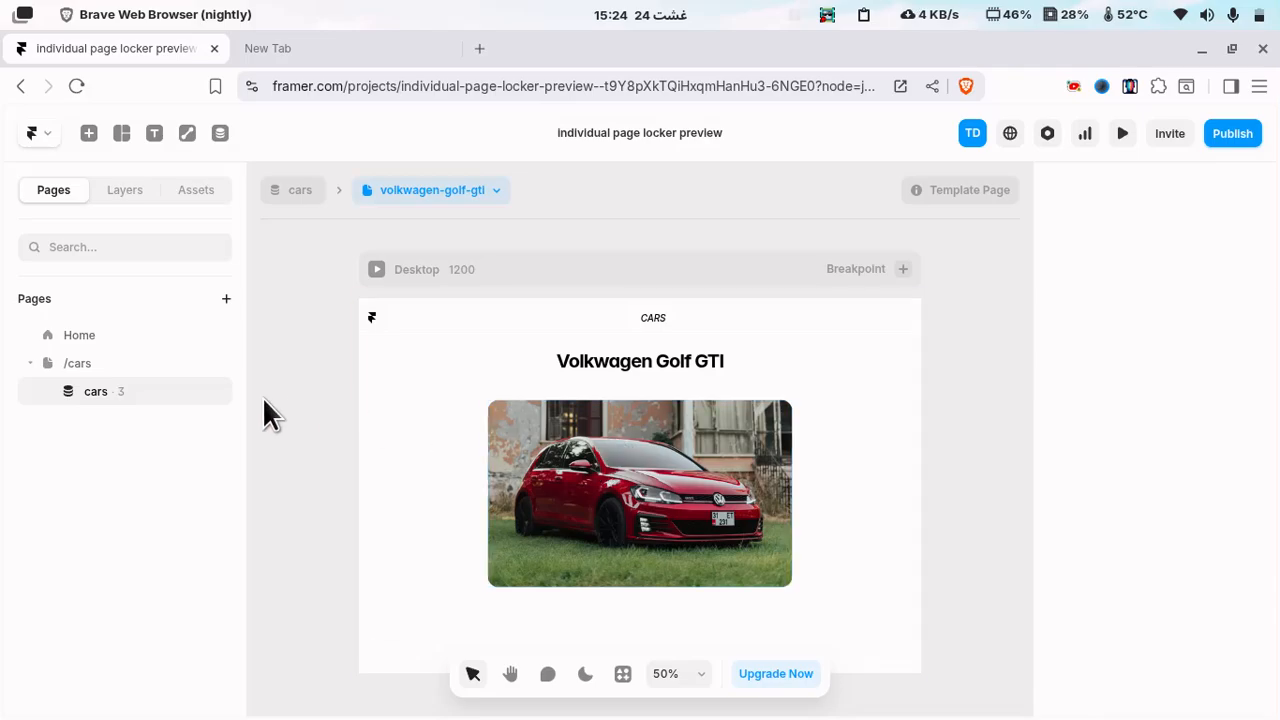
{"action": "left_click", "coordinate": [98, 343]}
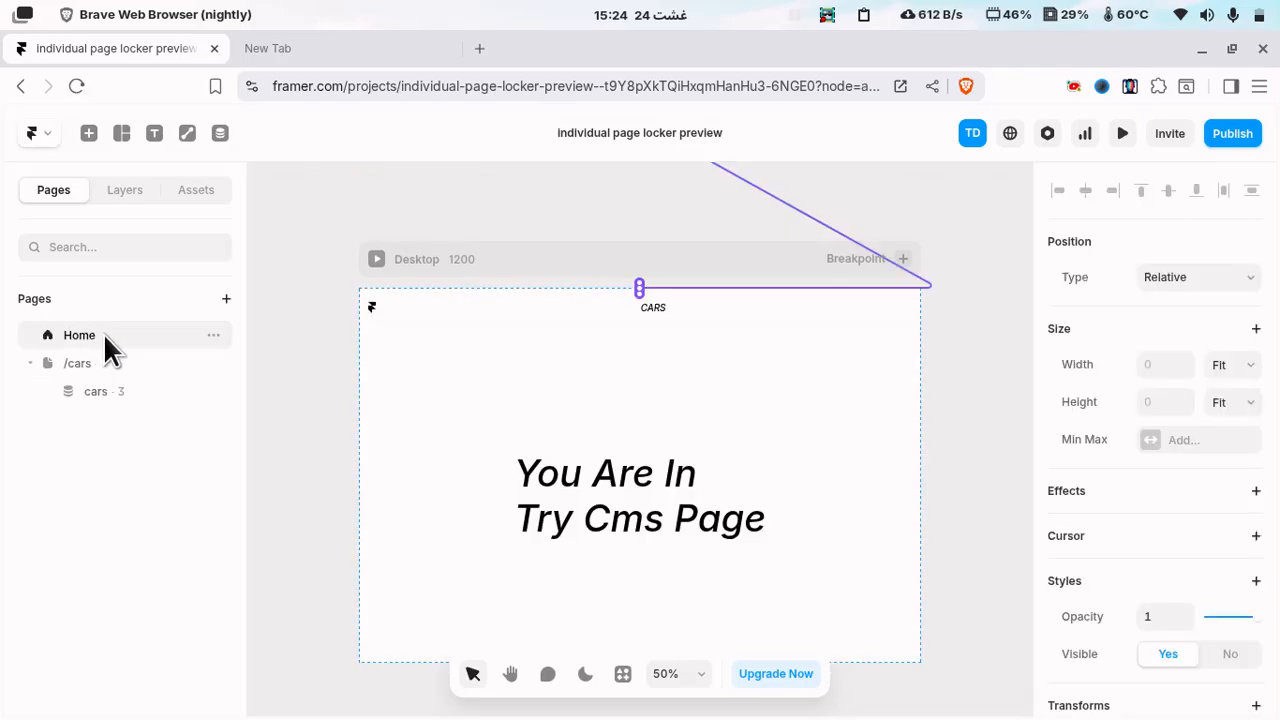
{"action": "left_click", "coordinate": [104, 392]}
{"action": "left_click", "coordinate": [94, 336]}
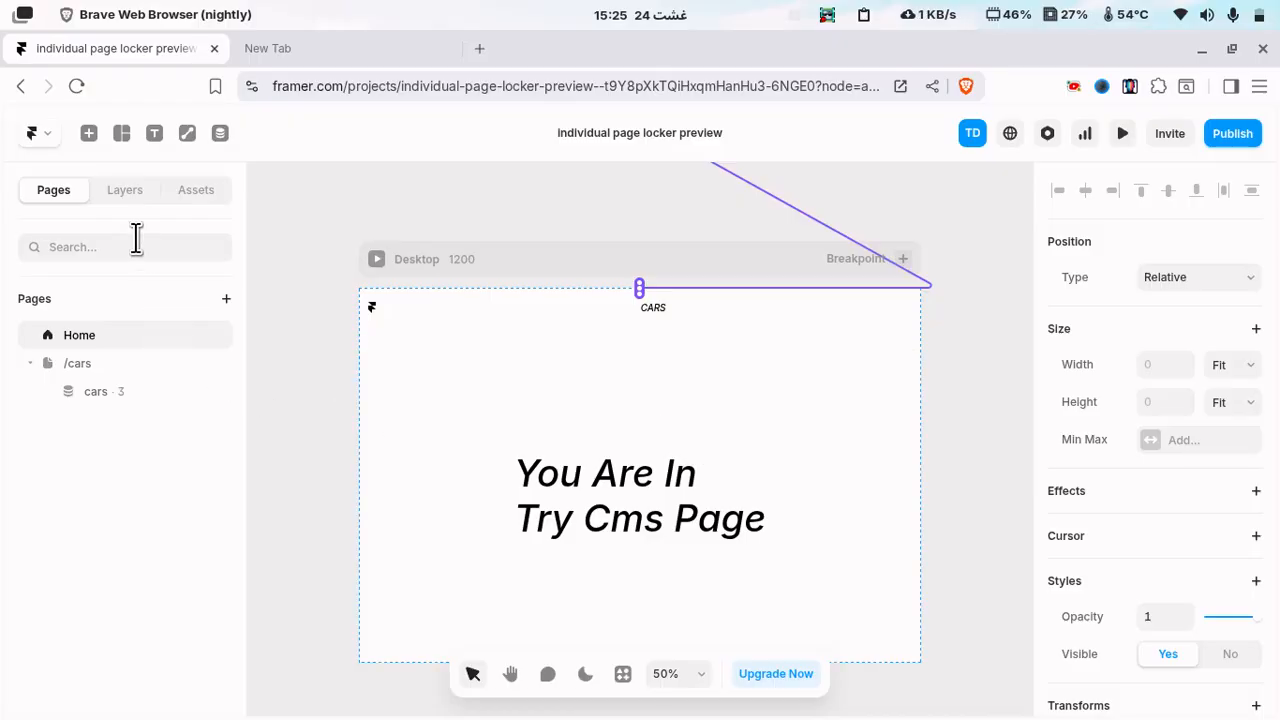
- Review the PasswordLockerPro component's locker settings on the Home page and the desktop-view frame linked to it
{"action": "left_click", "coordinate": [124, 190]}
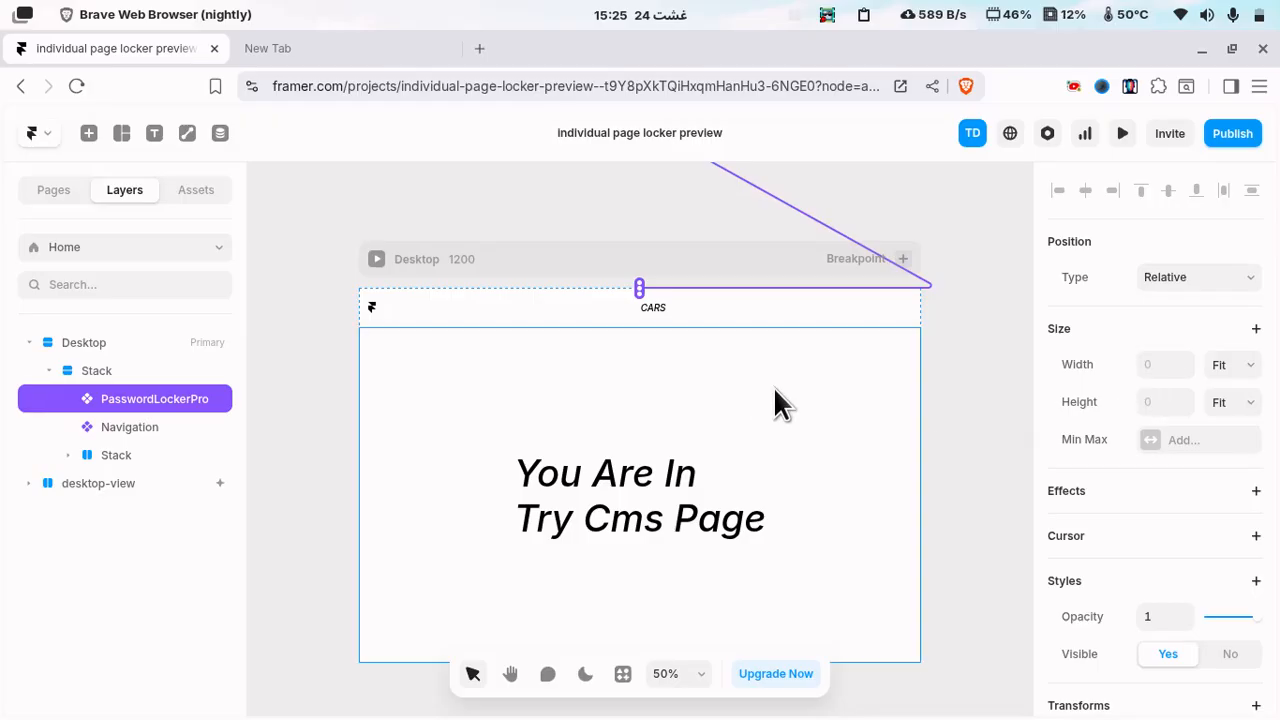
{"action": "scroll", "coordinate": [1088, 395], "scroll_direction": "down", "scroll_amount": 5}
{"action": "scroll", "coordinate": [1088, 387], "scroll_direction": "down", "scroll_amount": 1}
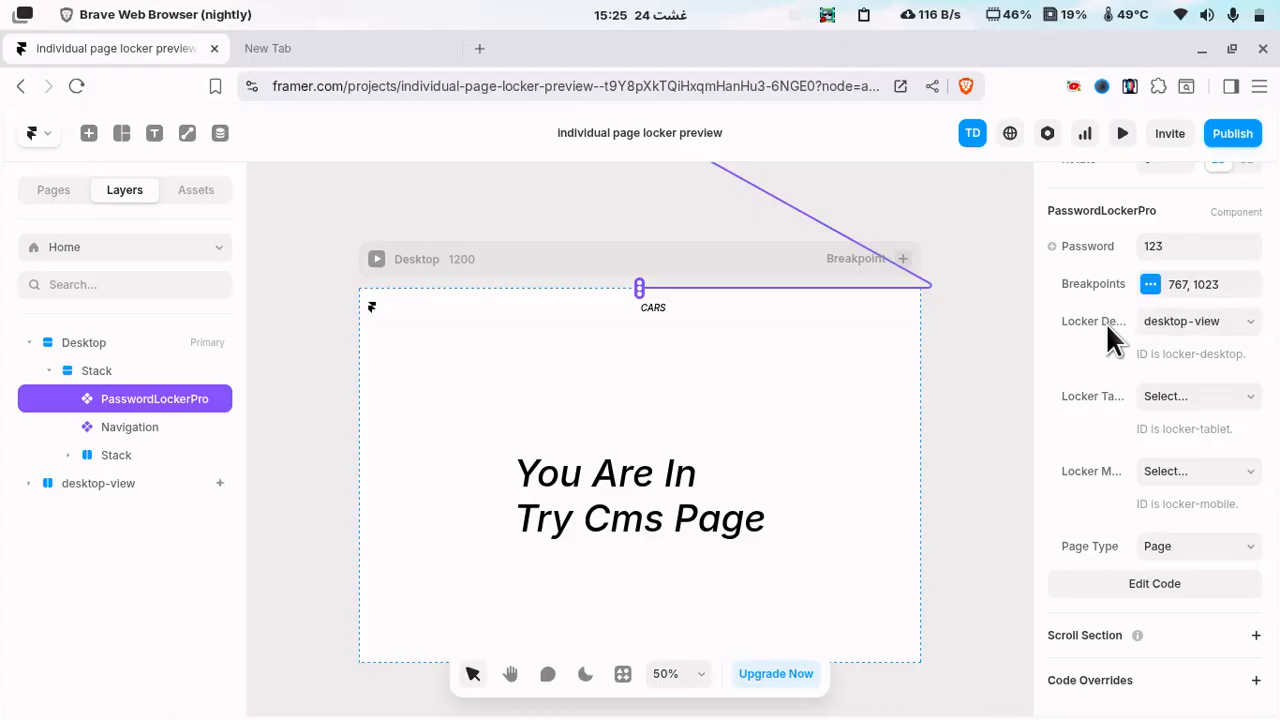
{"action": "scroll", "coordinate": [794, 387], "scroll_direction": "up", "scroll_amount": 5}
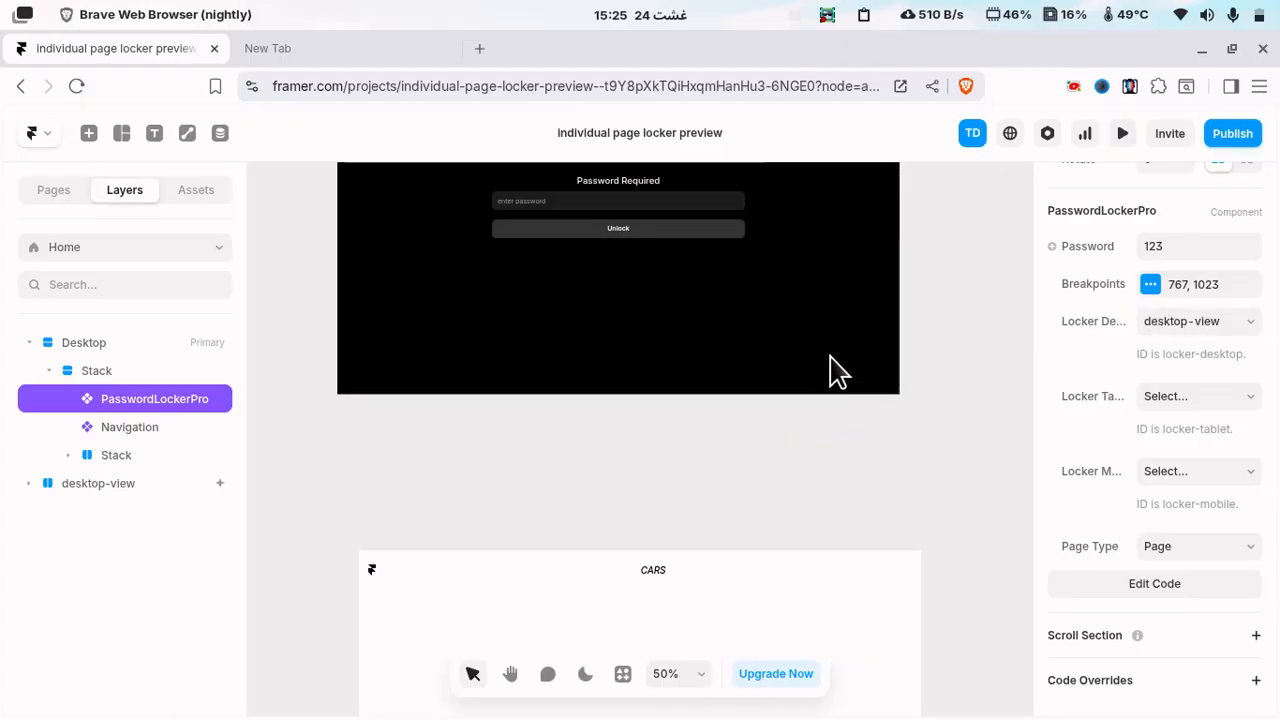
{"action": "scroll", "coordinate": [836, 400], "scroll_direction": "up", "scroll_amount": 2}
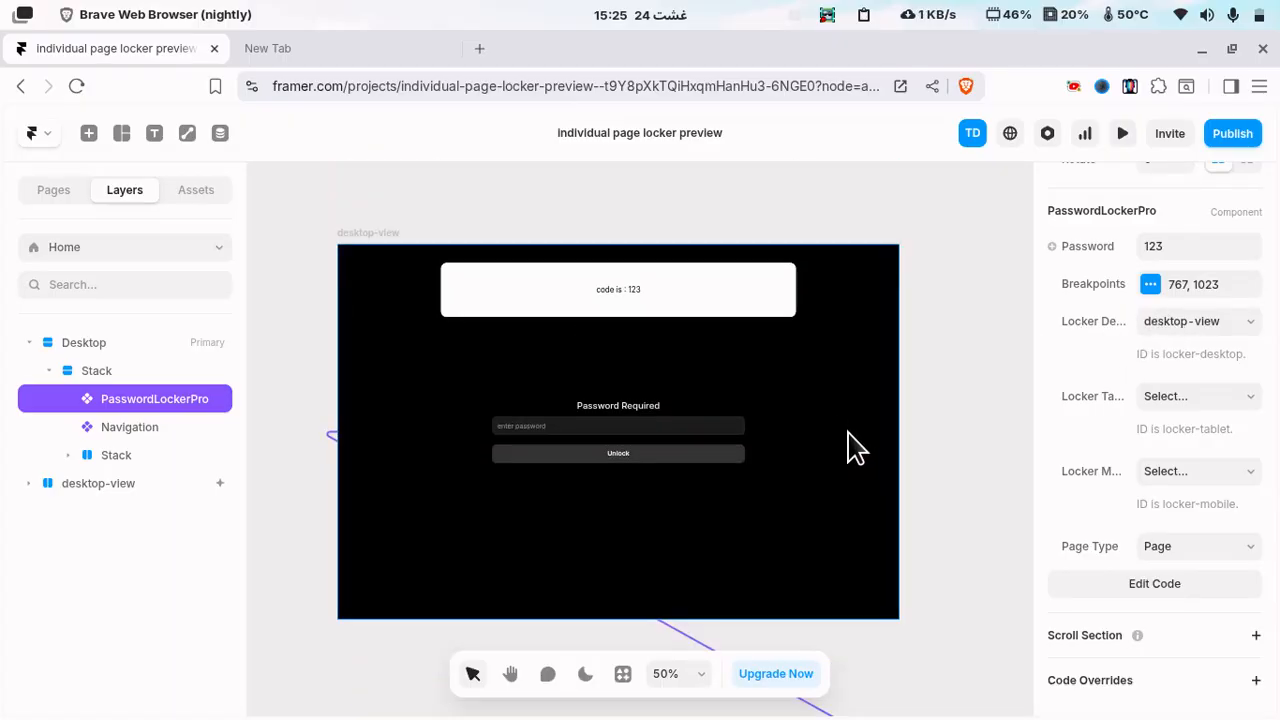
- Select the Stack inside the desktop-view frame and inspect its scroll section name
{"action": "left_click", "coordinate": [853, 430]}
{"action": "scroll", "coordinate": [826, 388], "scroll_direction": "down", "scroll_amount": 1}
{"action": "scroll", "coordinate": [830, 388], "scroll_direction": "up", "scroll_amount": 1}
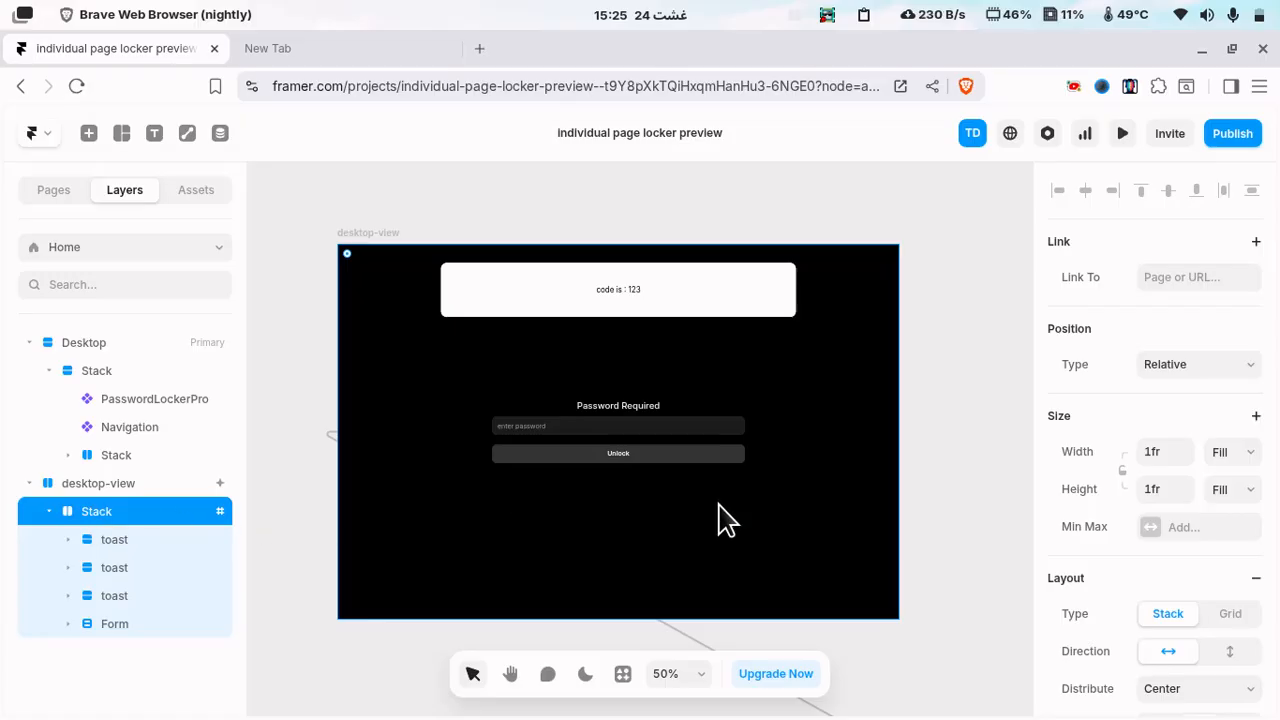
{"action": "scroll", "coordinate": [1154, 443], "scroll_direction": "down", "scroll_amount": 6}
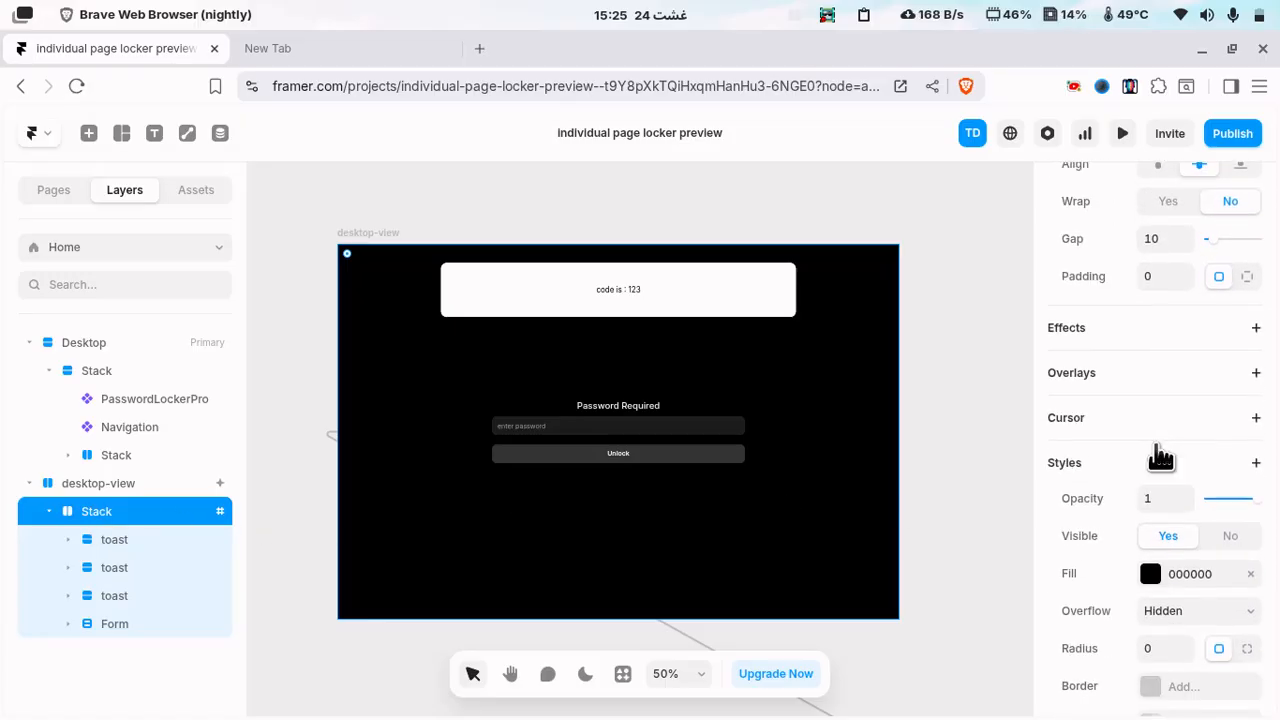
{"action": "scroll", "coordinate": [1160, 456], "scroll_direction": "down", "scroll_amount": 4}
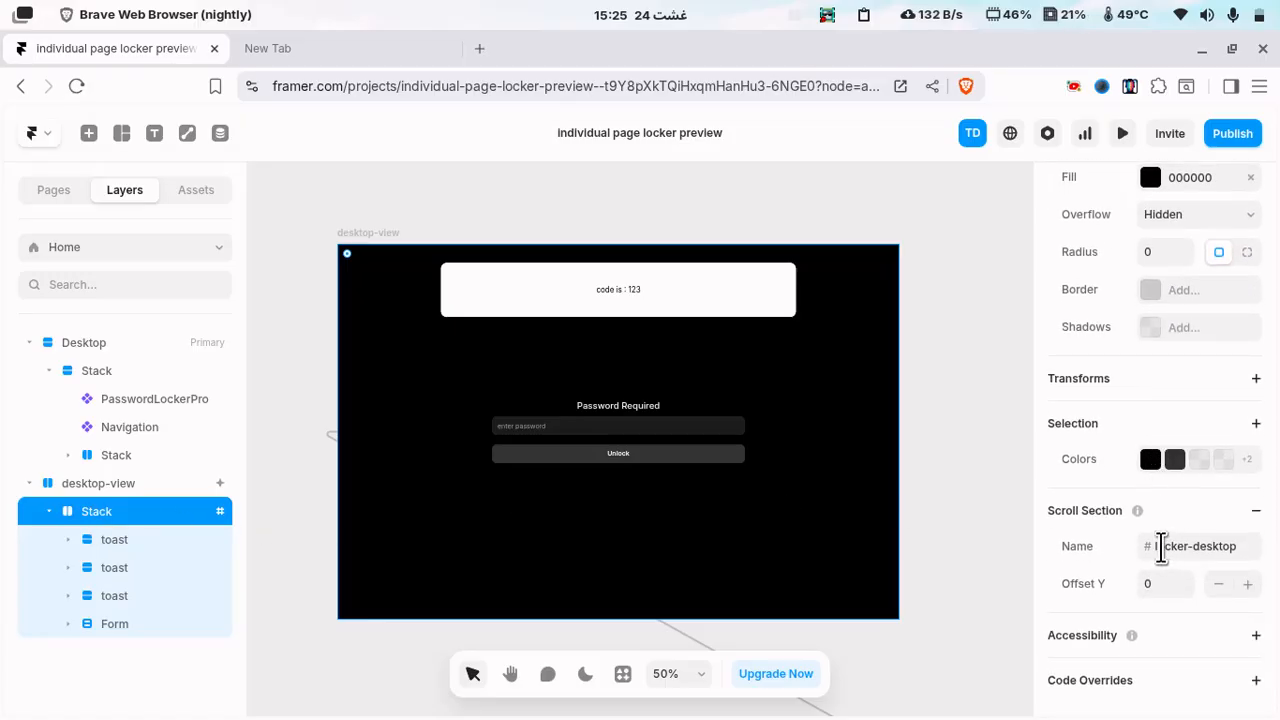
{"action": "left_click", "coordinate": [1157, 546]}
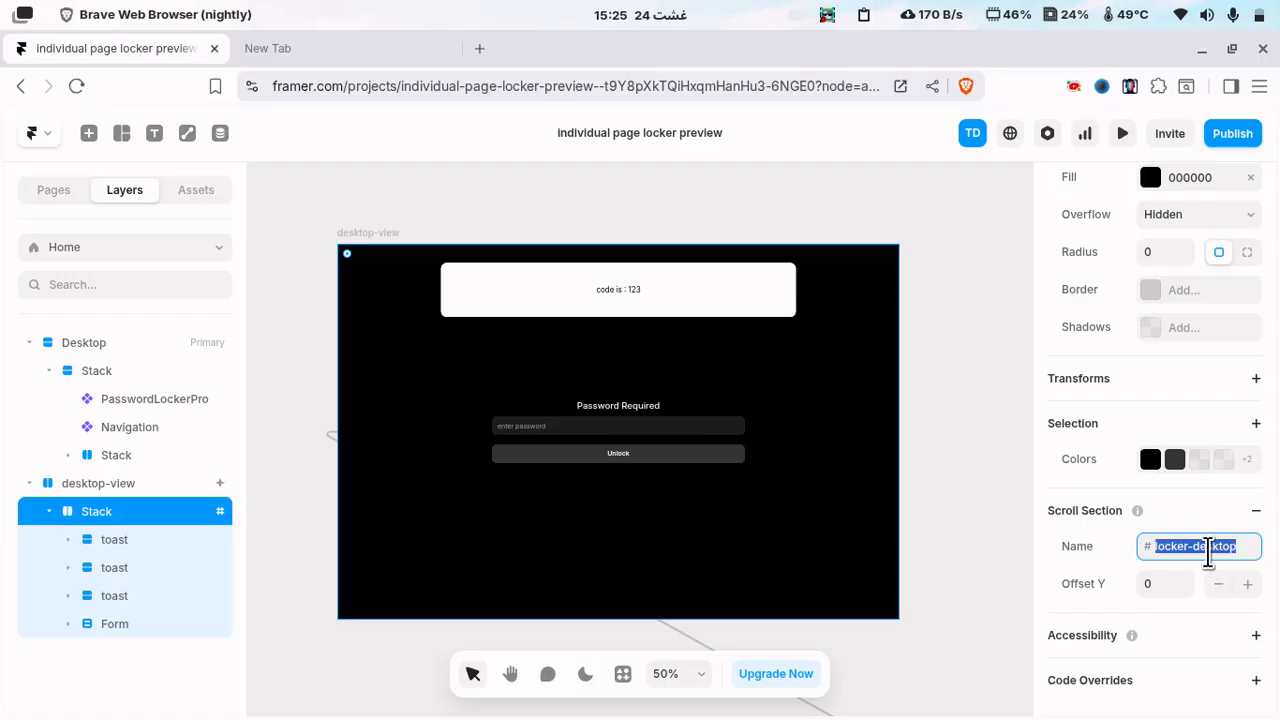
{"action": "left_click", "coordinate": [1214, 550]}
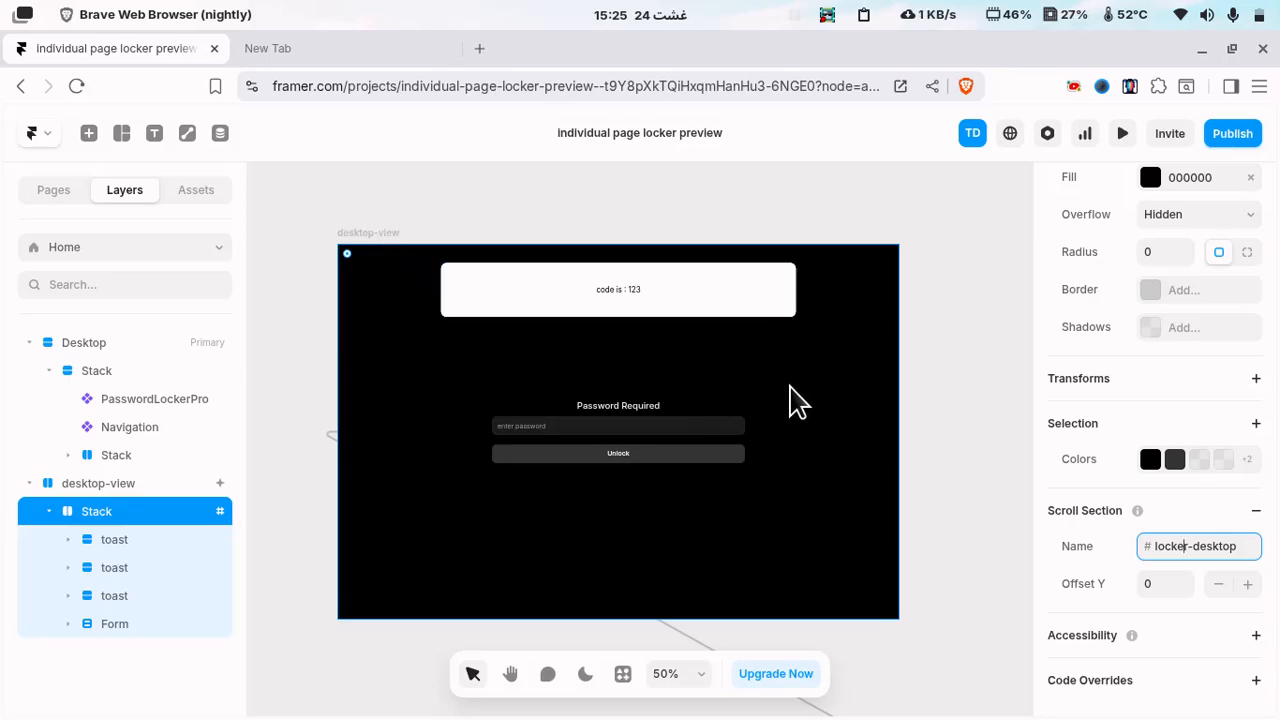
- Delete the second and third toast layers from the desktop-view frame's Stack
{"action": "left_click", "coordinate": [132, 567]}
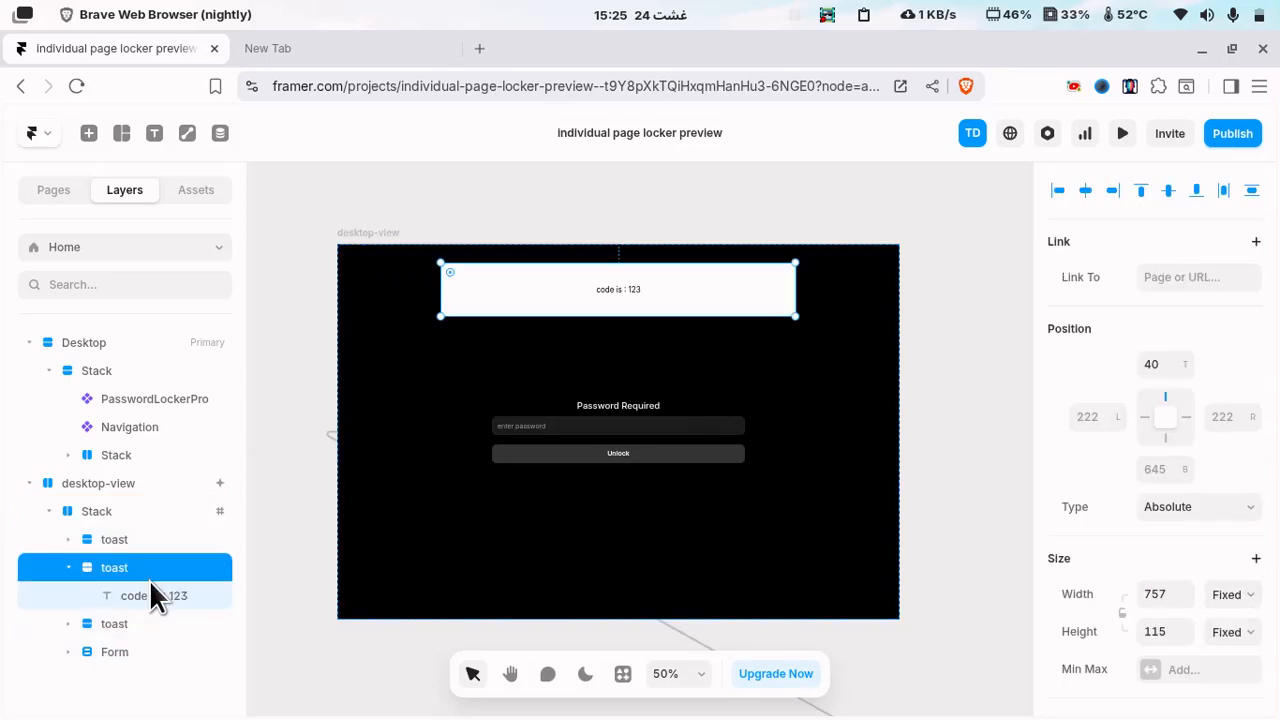
{"action": "left_click", "coordinate": [139, 621], "text": "shift"}
{"action": "key", "text": "Delete"}
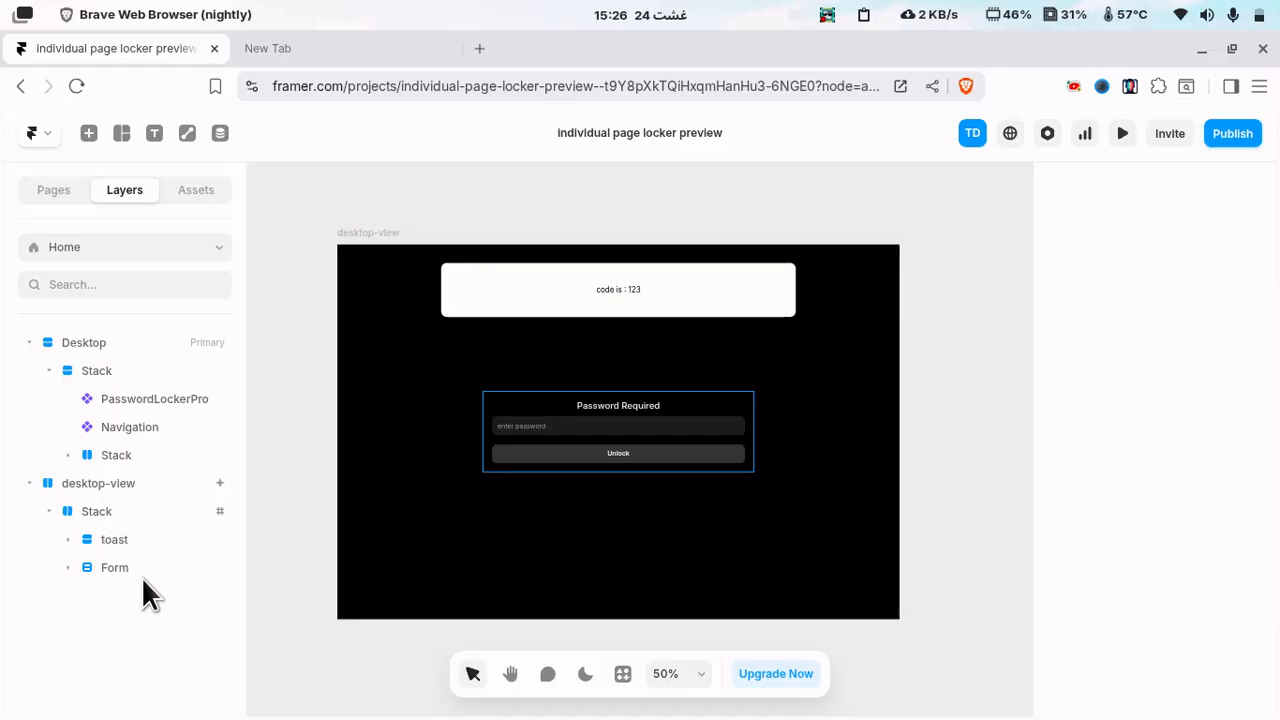
- Inspect the desktop-view Stack and its Form layer, and search the insertable elements for "form"
{"action": "left_click", "coordinate": [93, 516]}
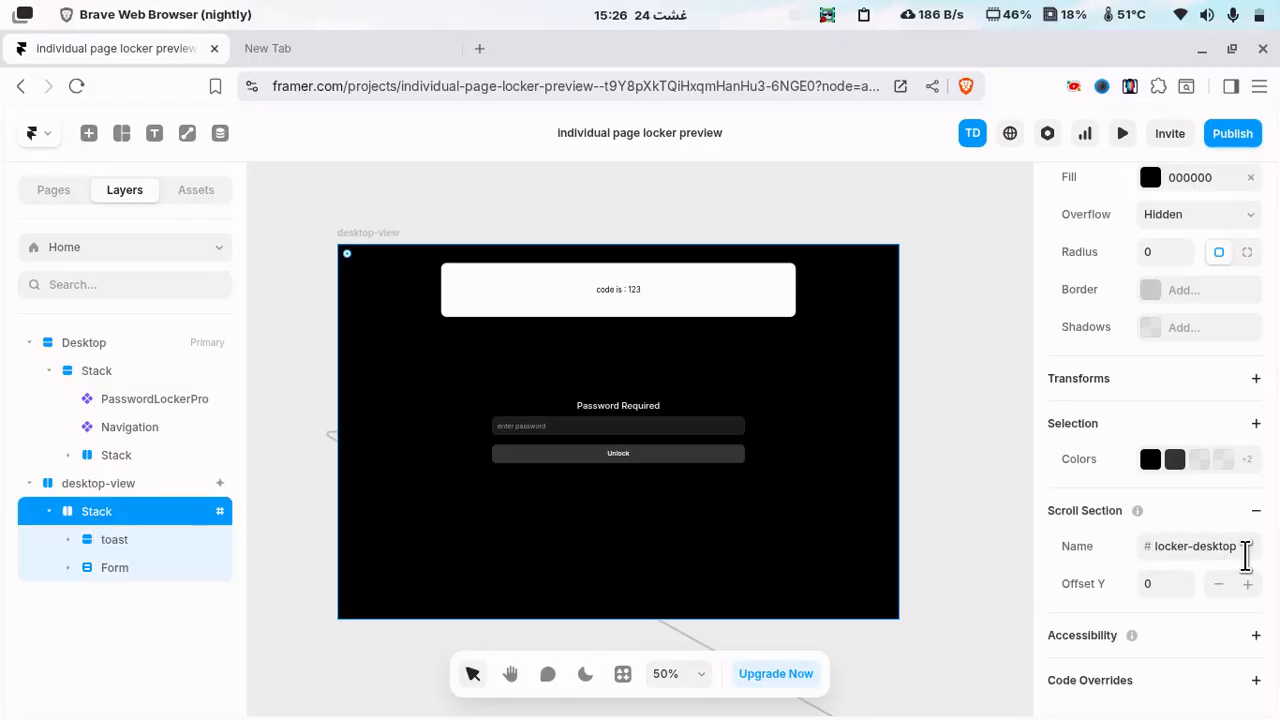
{"action": "left_click", "coordinate": [122, 568]}
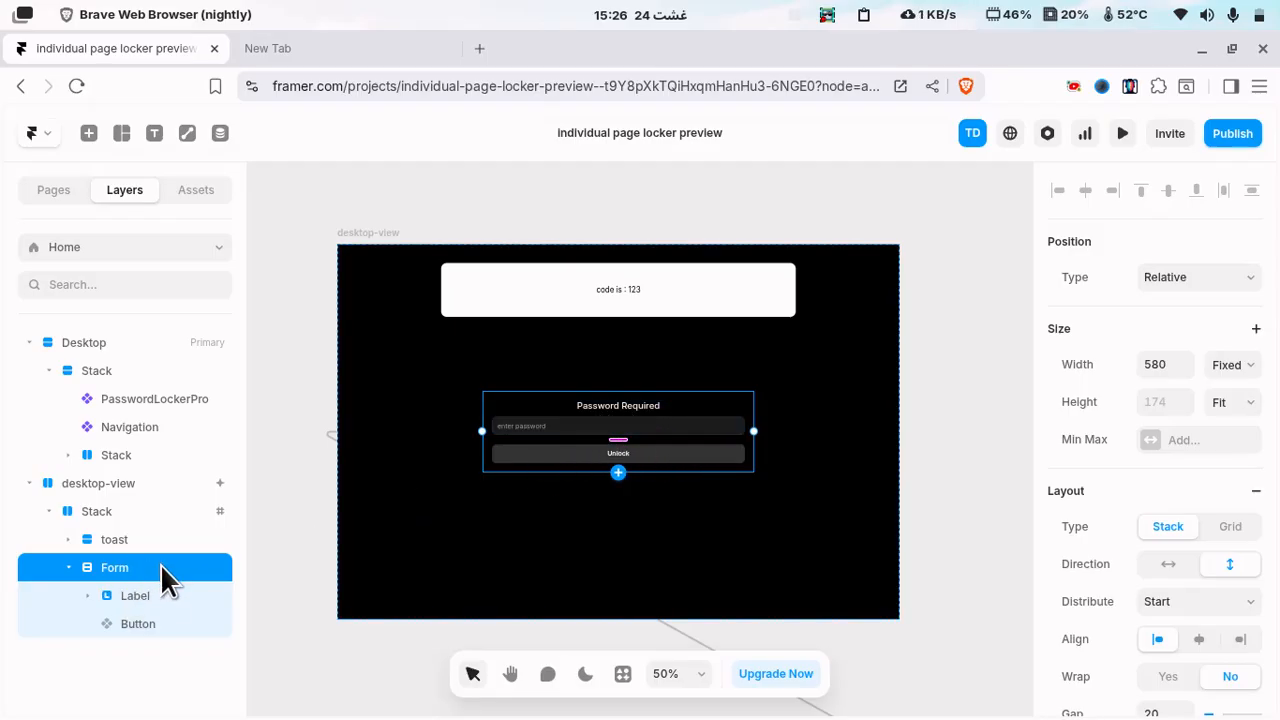
{"action": "left_click", "coordinate": [88, 136]}
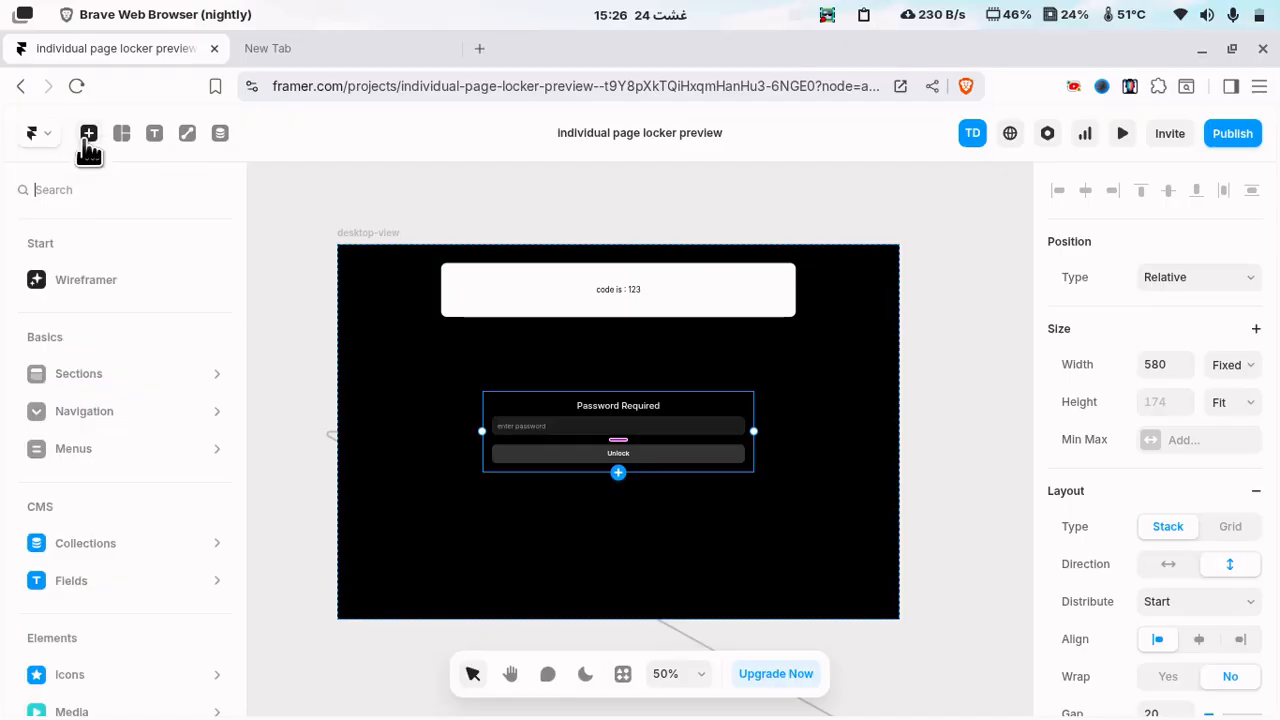
{"action": "type", "text": "form"}
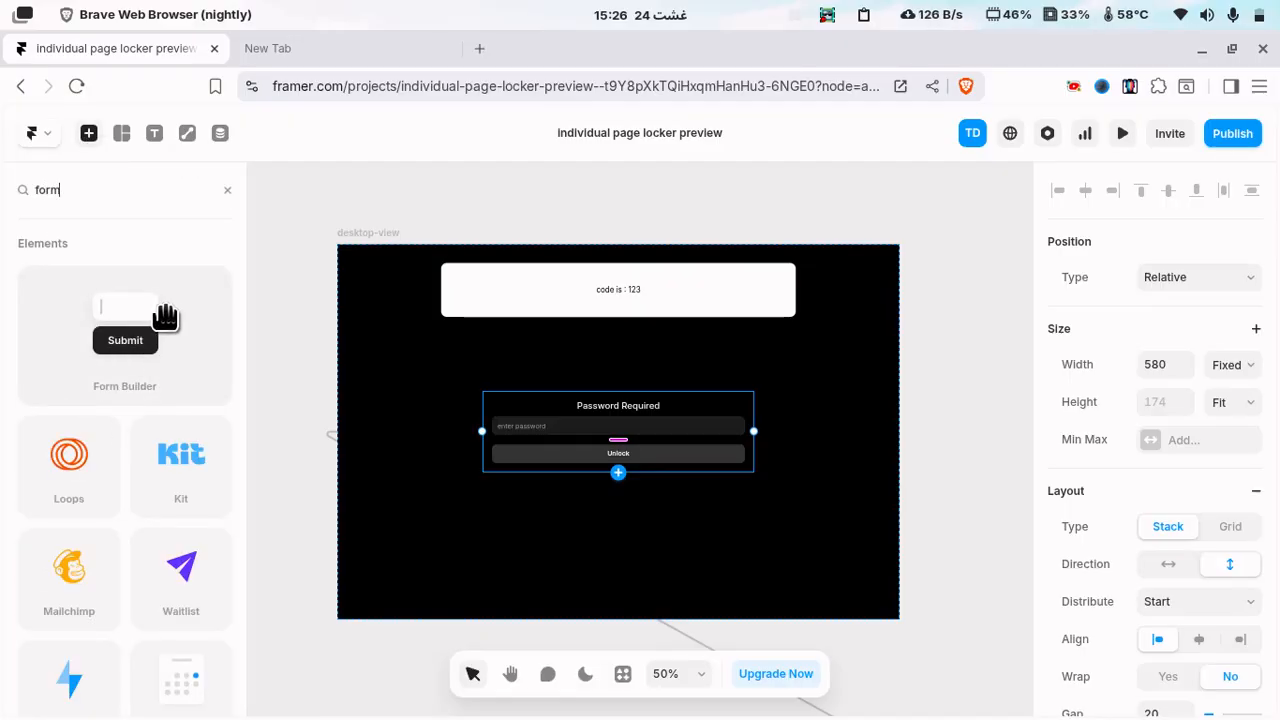
{"action": "left_click", "coordinate": [227, 190]}
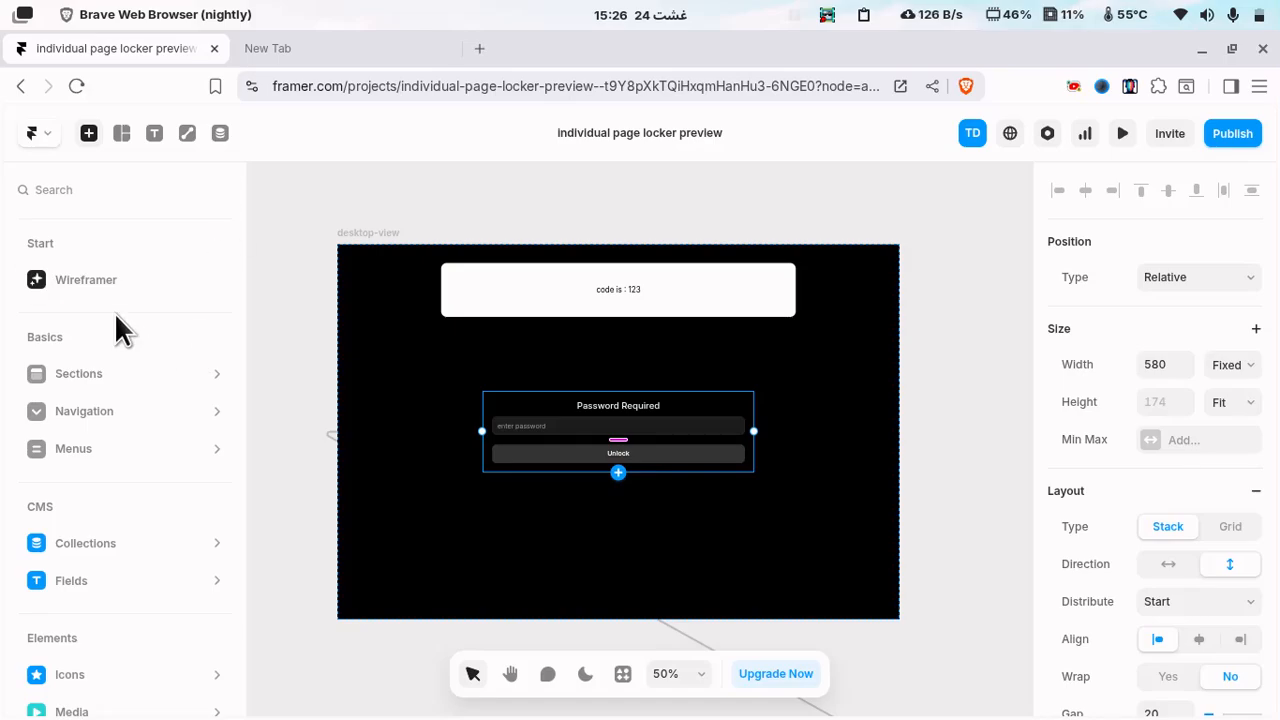
{"action": "left_click", "coordinate": [270, 200]}
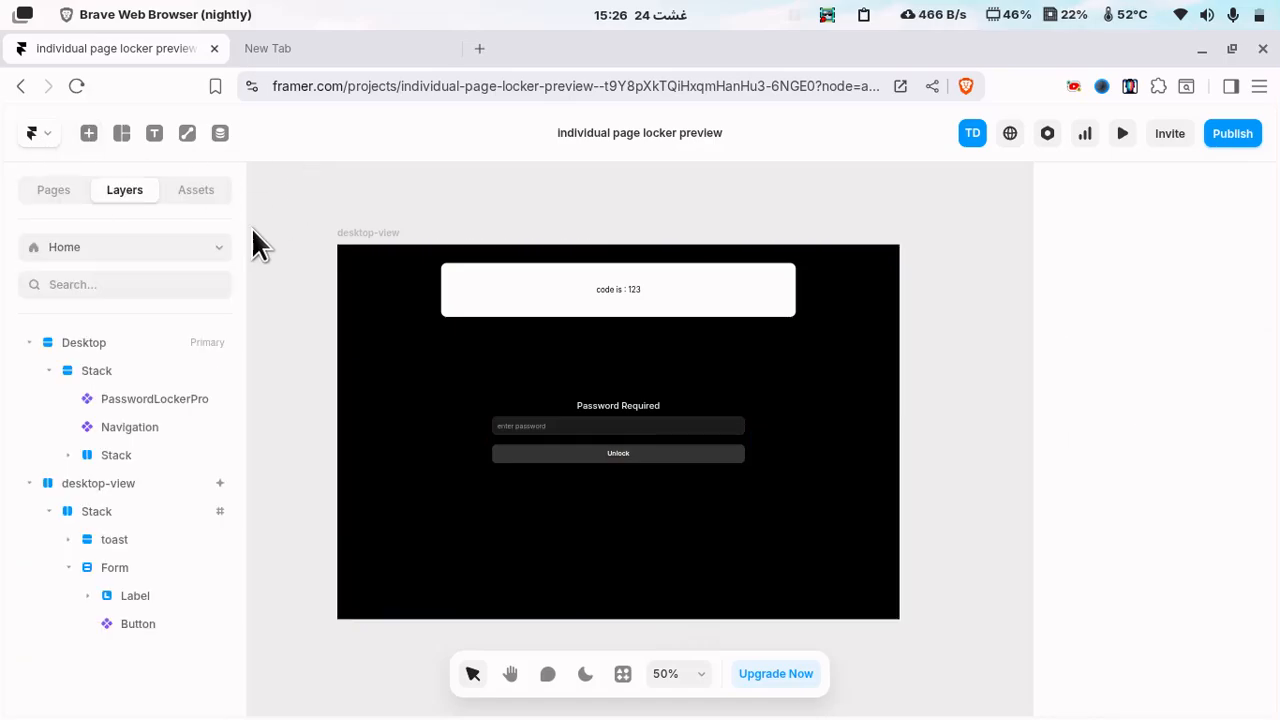
- Check the password form, the desktop-view frame and the scroll section name of the frame's Stack
{"action": "left_click", "coordinate": [537, 401]}
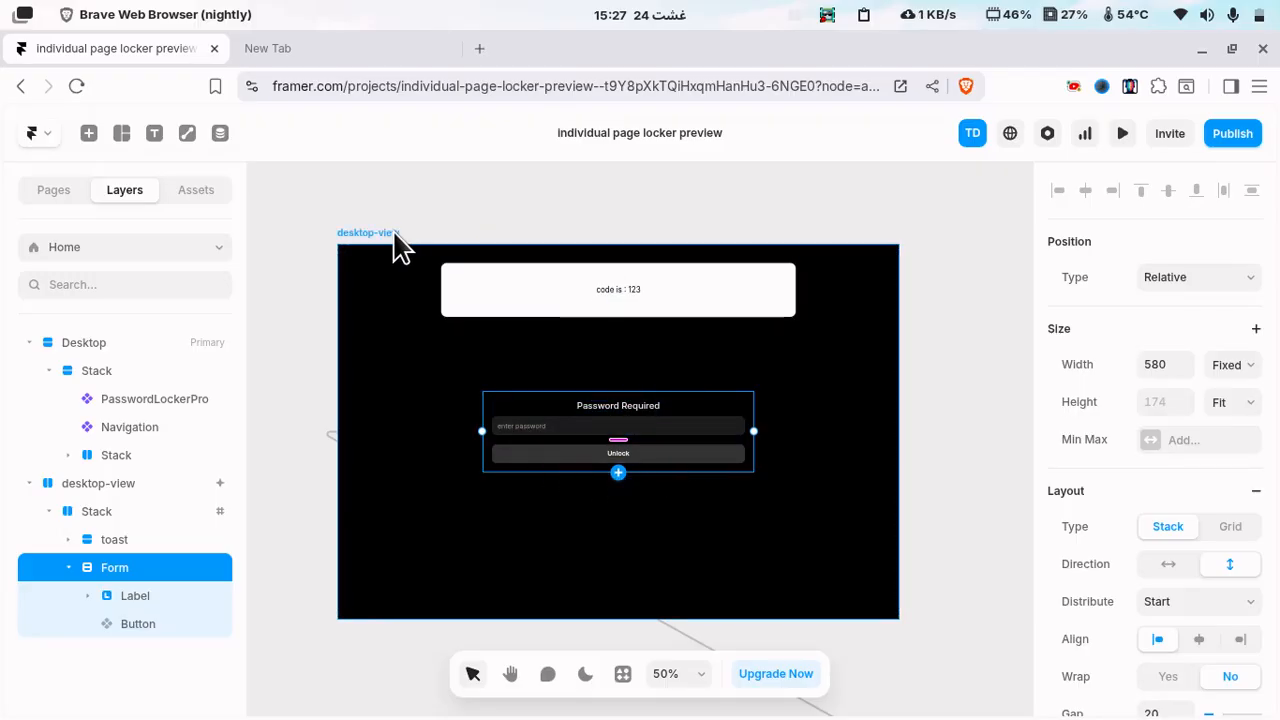
{"action": "left_click", "coordinate": [408, 262]}
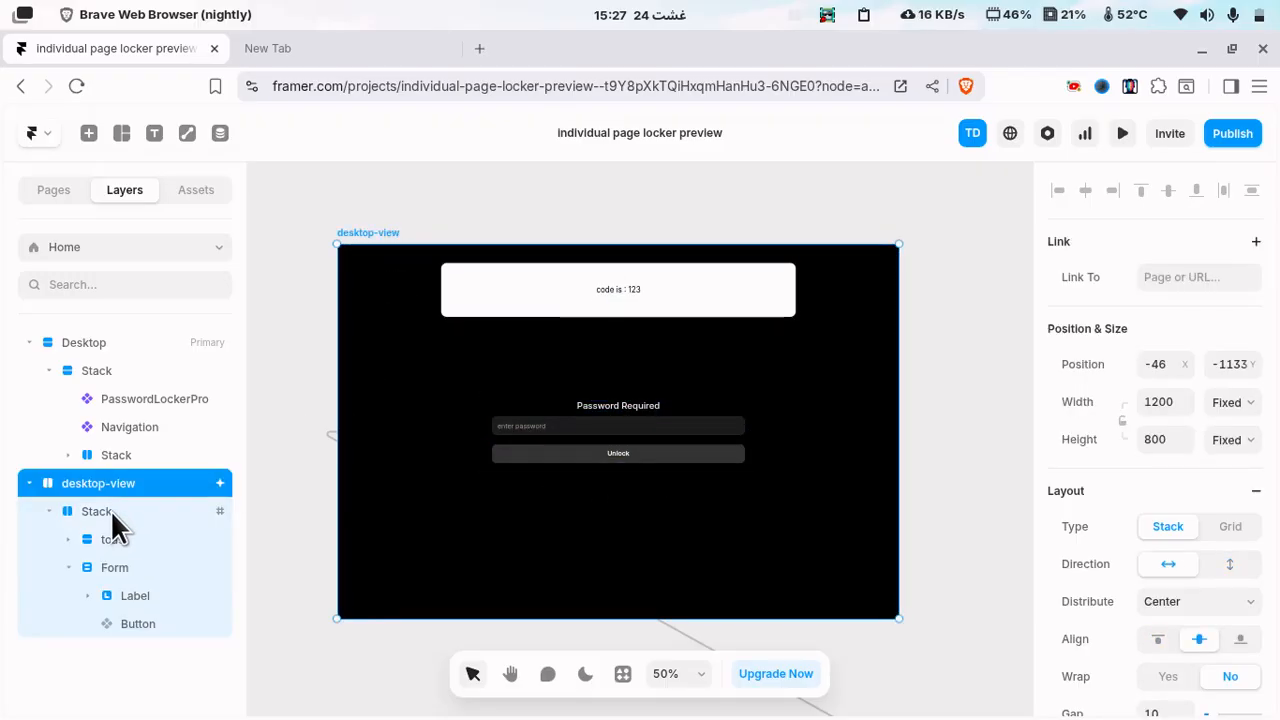
{"action": "left_click", "coordinate": [146, 511]}
{"action": "scroll", "coordinate": [1123, 500], "scroll_direction": "down", "scroll_amount": 3}
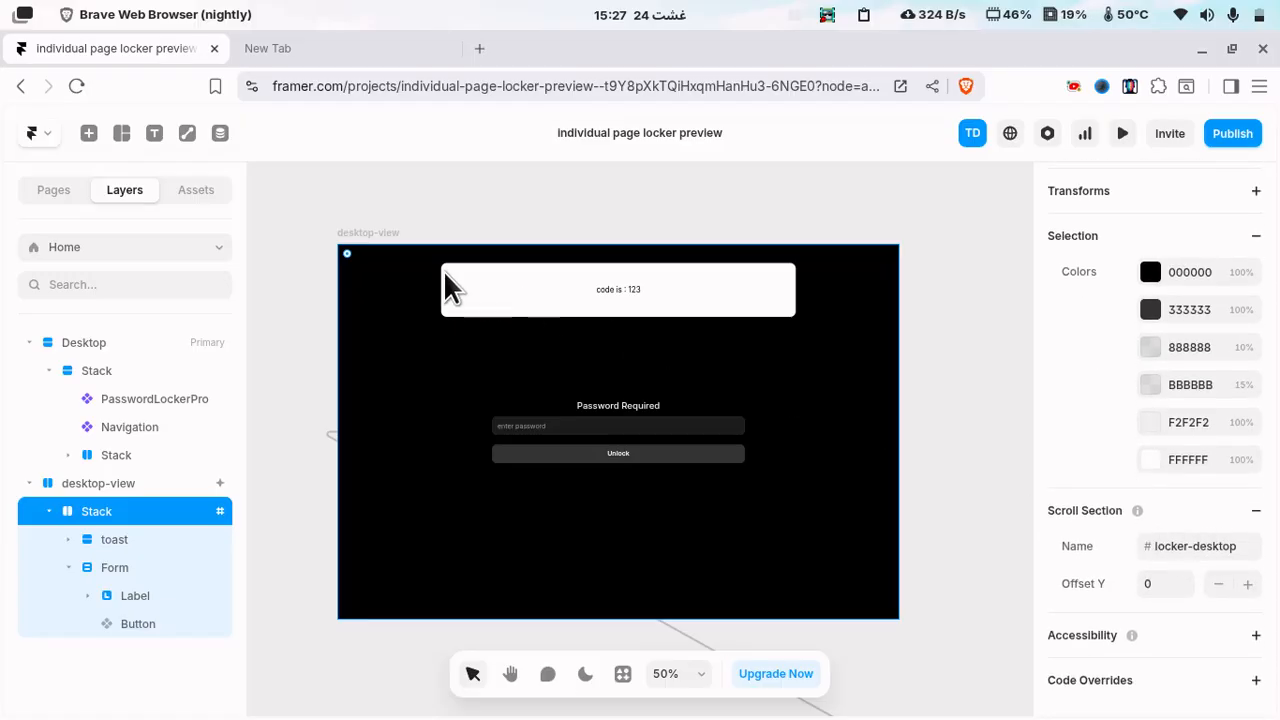
- Duplicate the desktop-view frame and rename the copy tablet-view
{"action": "left_click", "coordinate": [382, 235]}
{"action": "key", "text": "ctrl+d"}
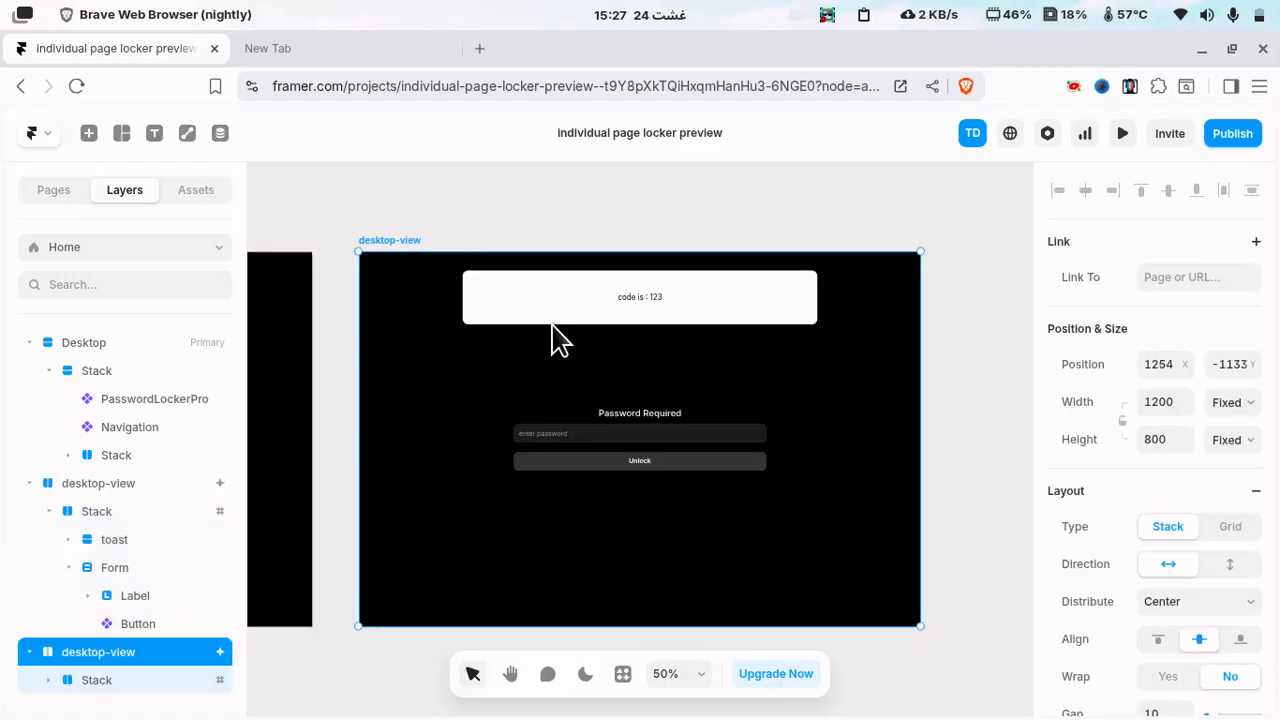
{"action": "double_click", "coordinate": [114, 654]}
{"action": "double_click", "coordinate": [93, 652]}
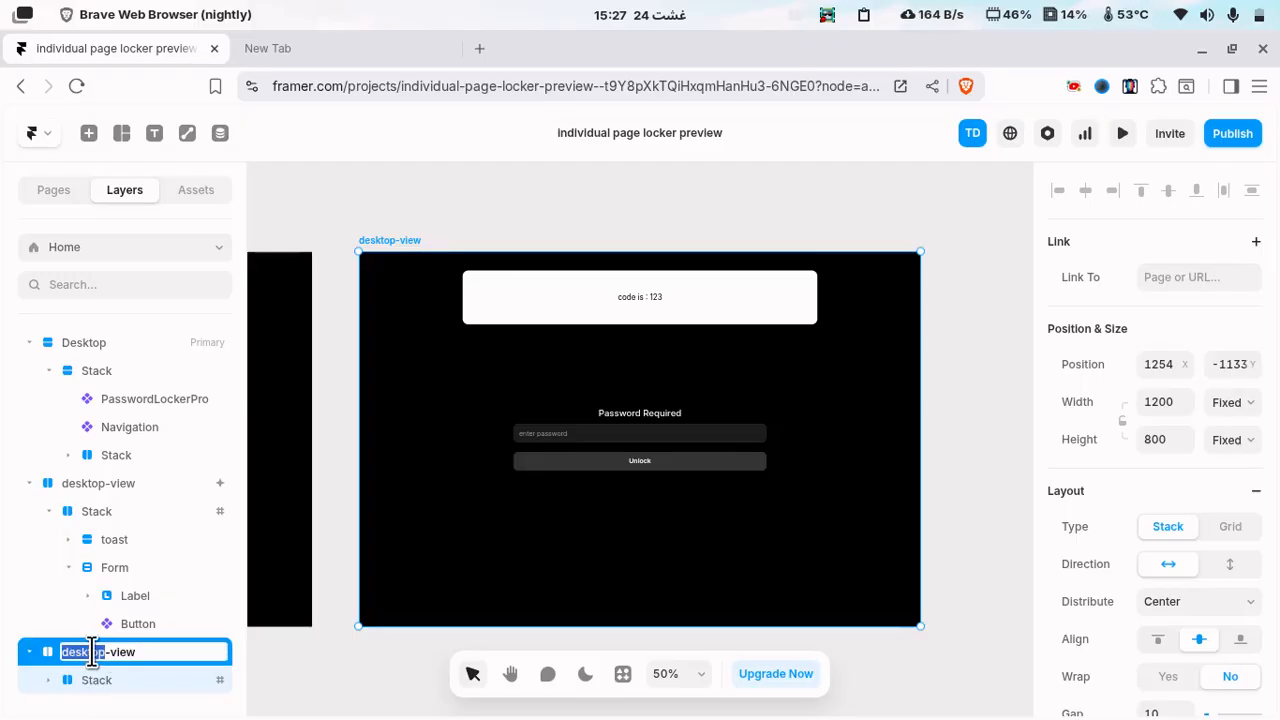
{"action": "type", "text": "tabel"}
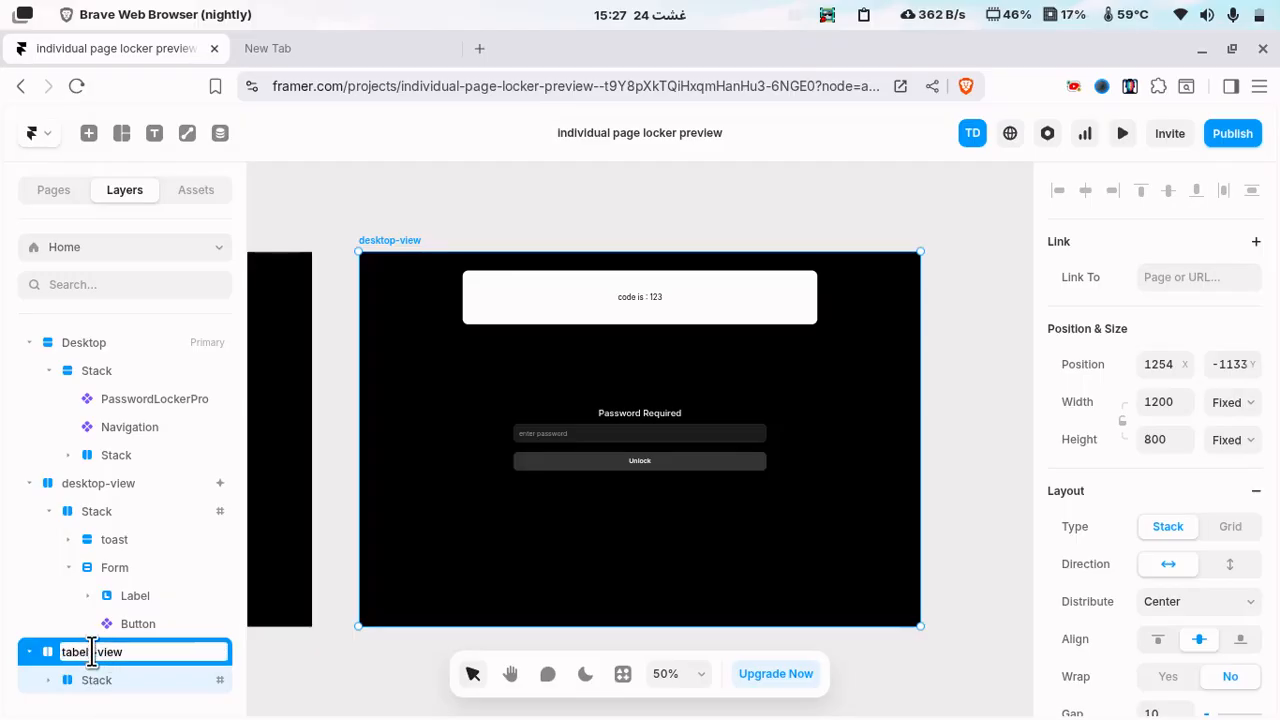
{"action": "key", "text": "BackSpace"}
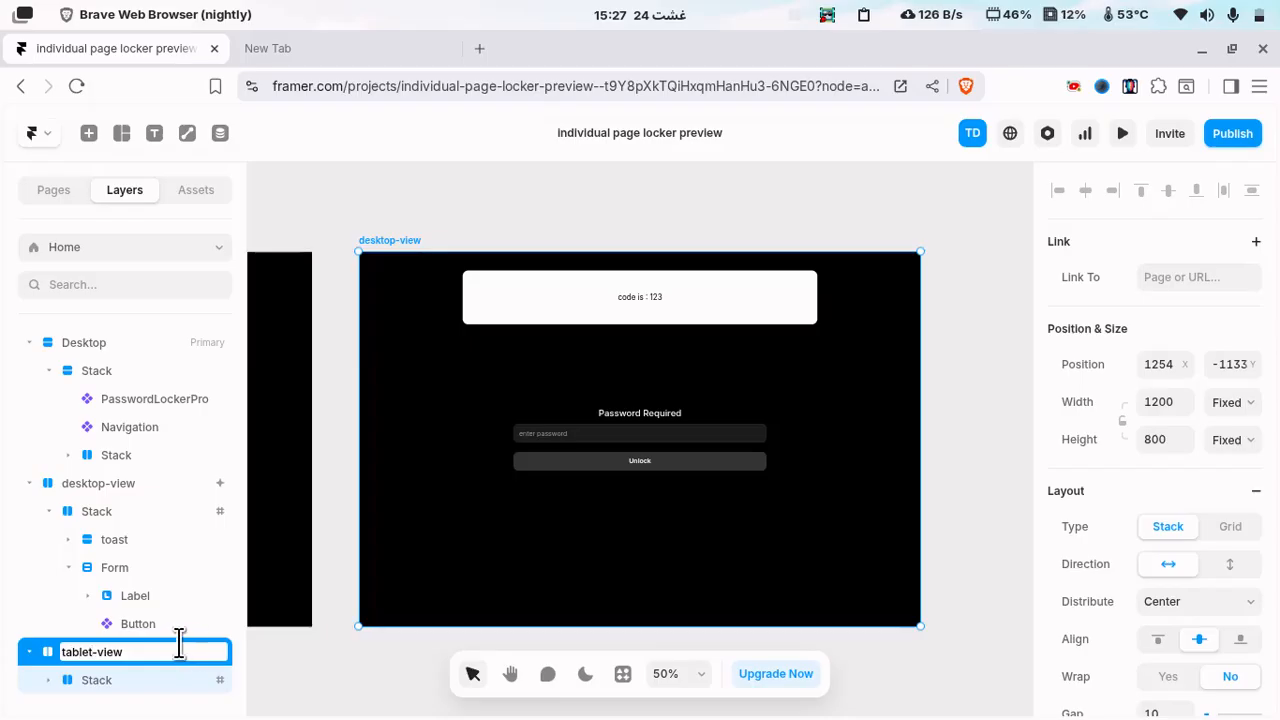
- Set the scroll section name of the tablet-view frame's Stack to locker-tablet
{"action": "scroll", "coordinate": [262, 652], "scroll_direction": "down", "scroll_amount": 2}
{"action": "left_click", "coordinate": [138, 680]}
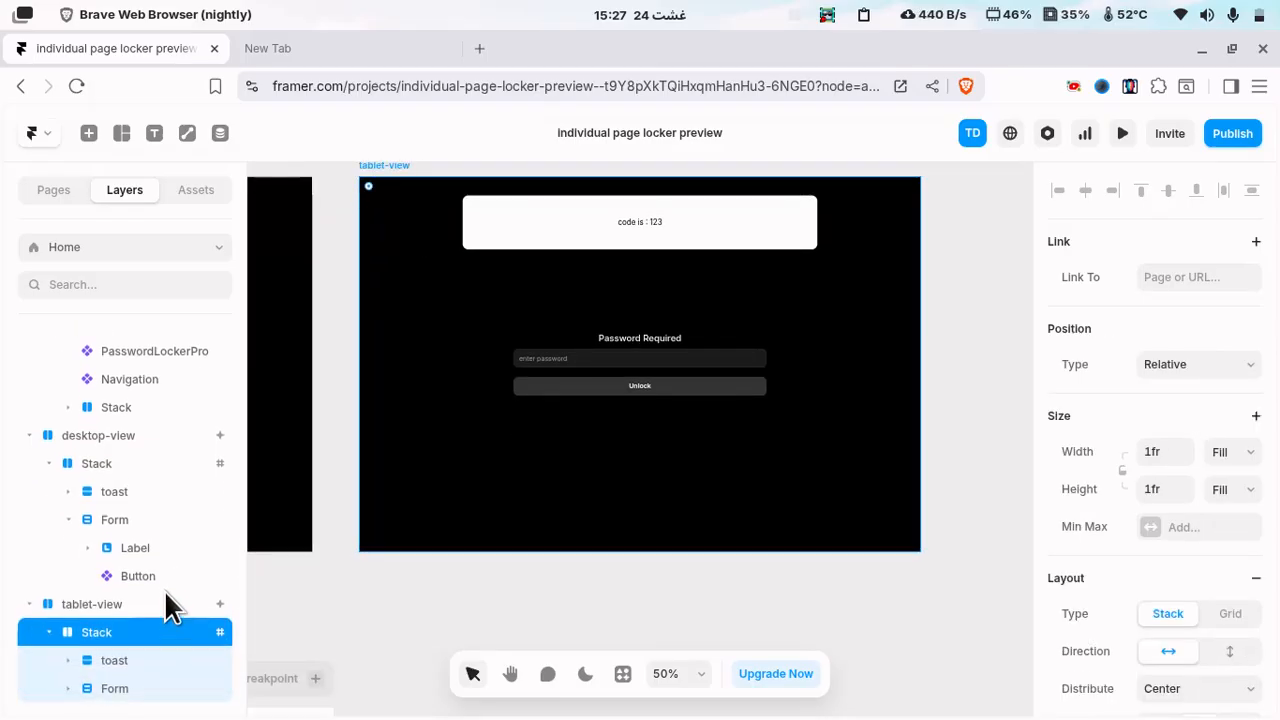
{"action": "scroll", "coordinate": [1154, 483], "scroll_direction": "down", "scroll_amount": 10}
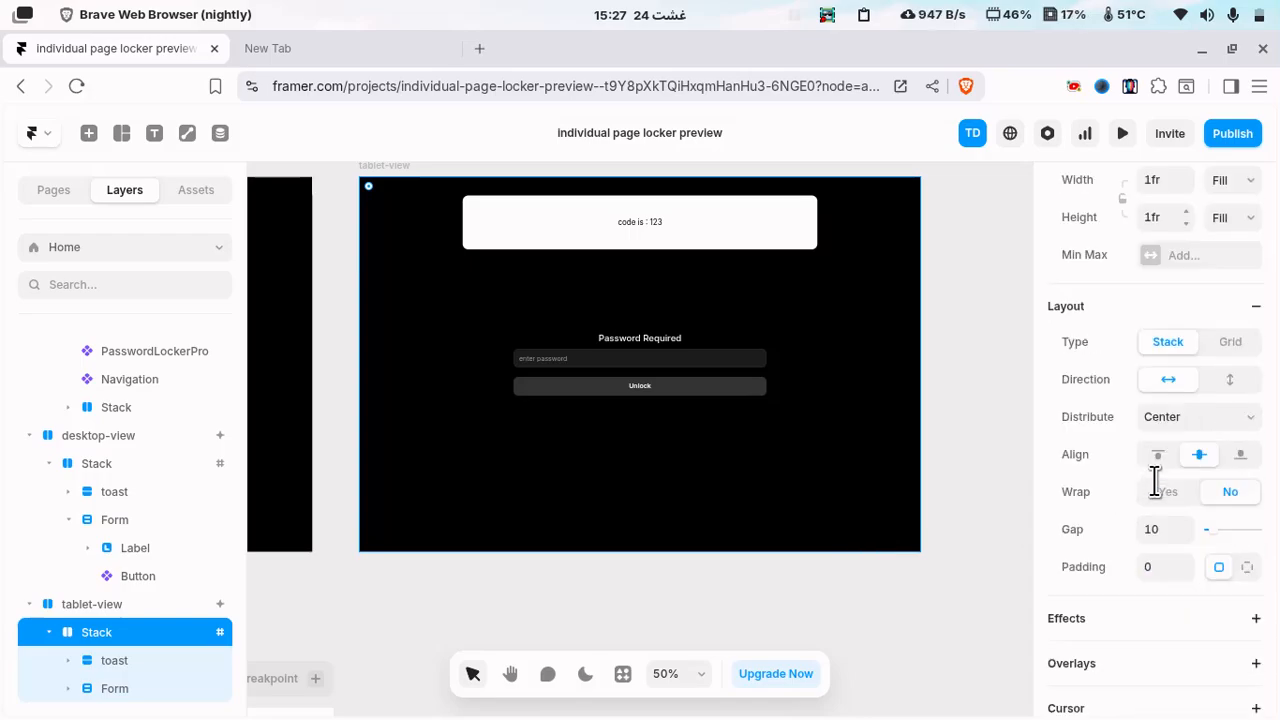
{"action": "scroll", "coordinate": [1203, 625], "scroll_direction": "down", "scroll_amount": 1}
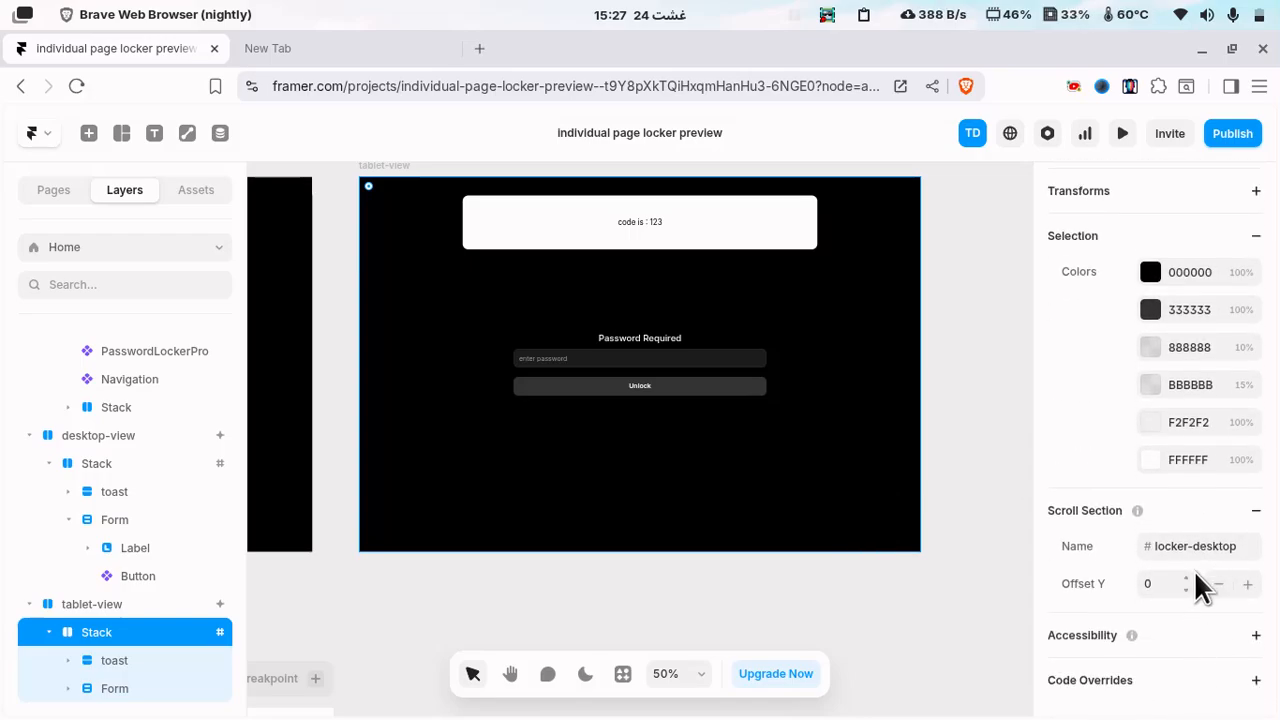
{"action": "left_click", "coordinate": [1214, 548]}
{"action": "double_click", "coordinate": [1222, 548]}
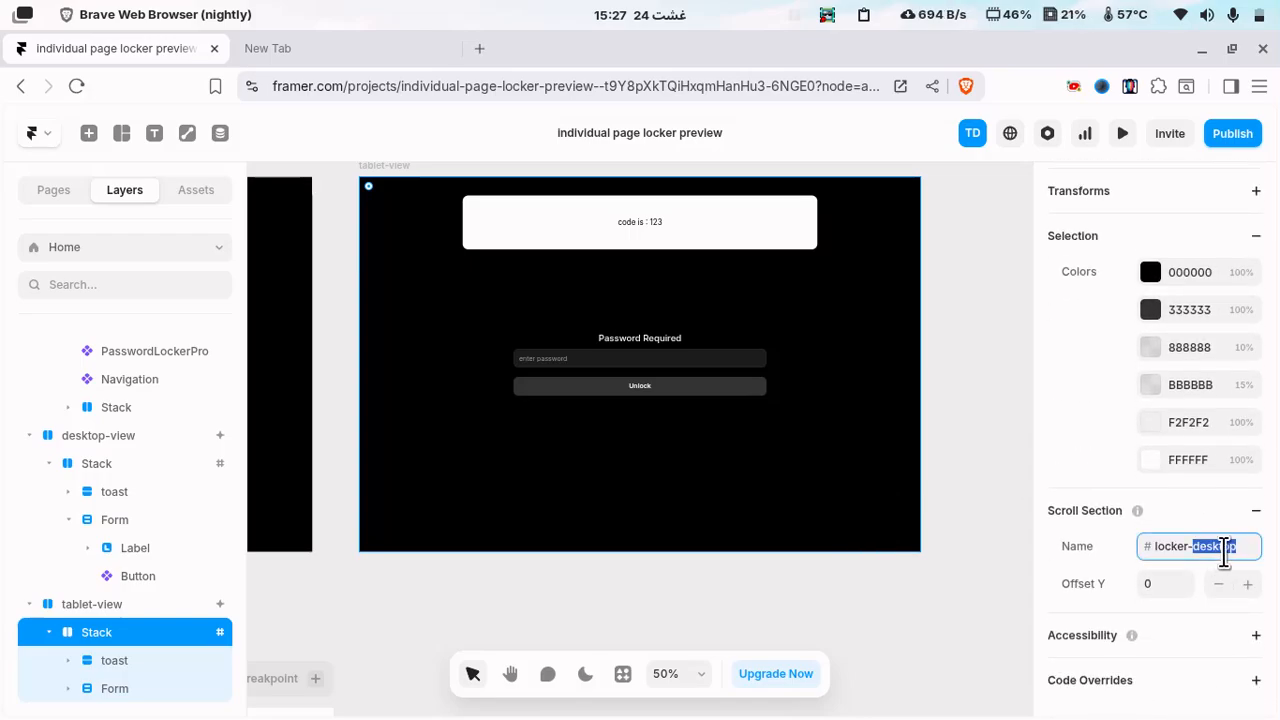
{"action": "type", "text": "tabel"}
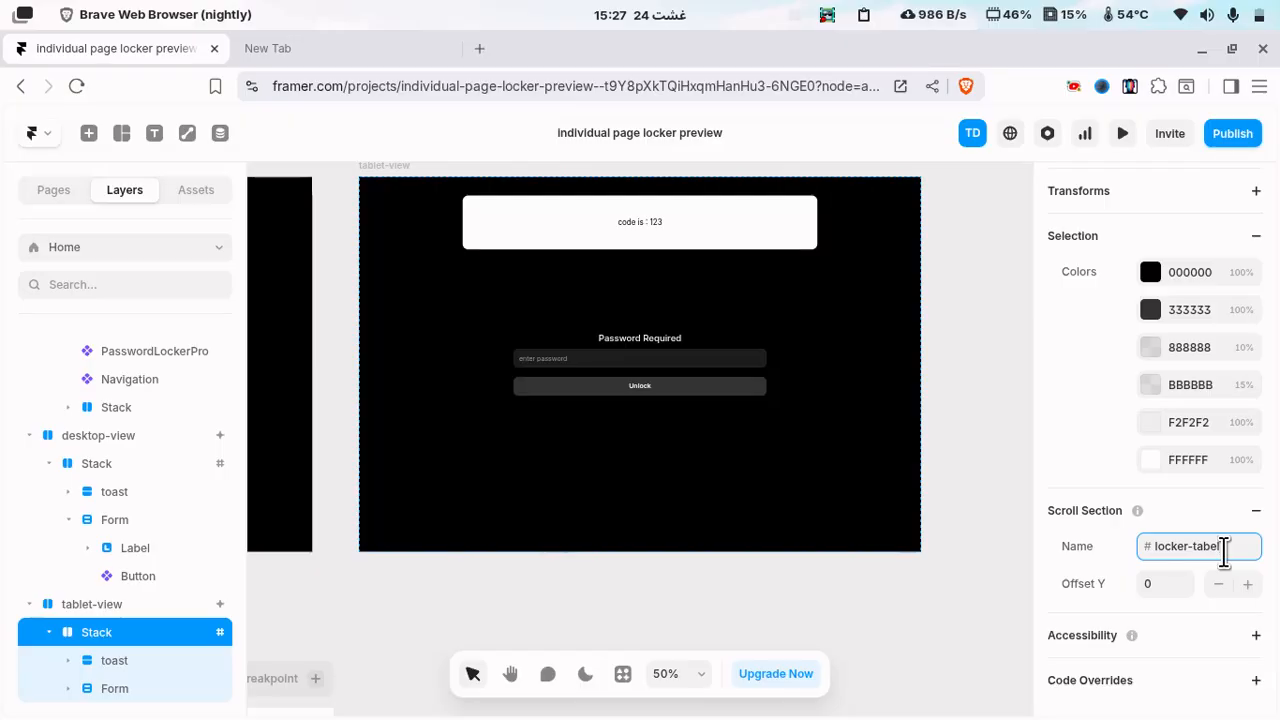
{"action": "key", "text": "BackSpace"}
{"action": "key", "text": "BackSpace"}
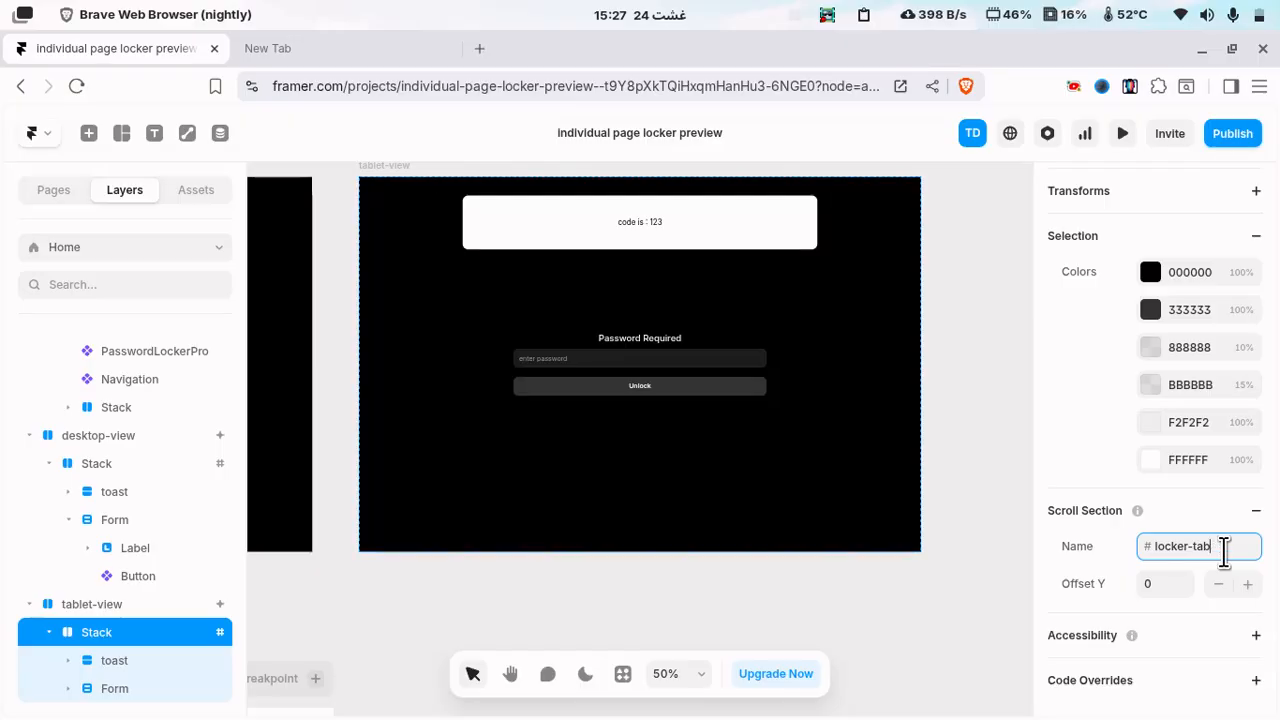
{"action": "type", "text": "let"}
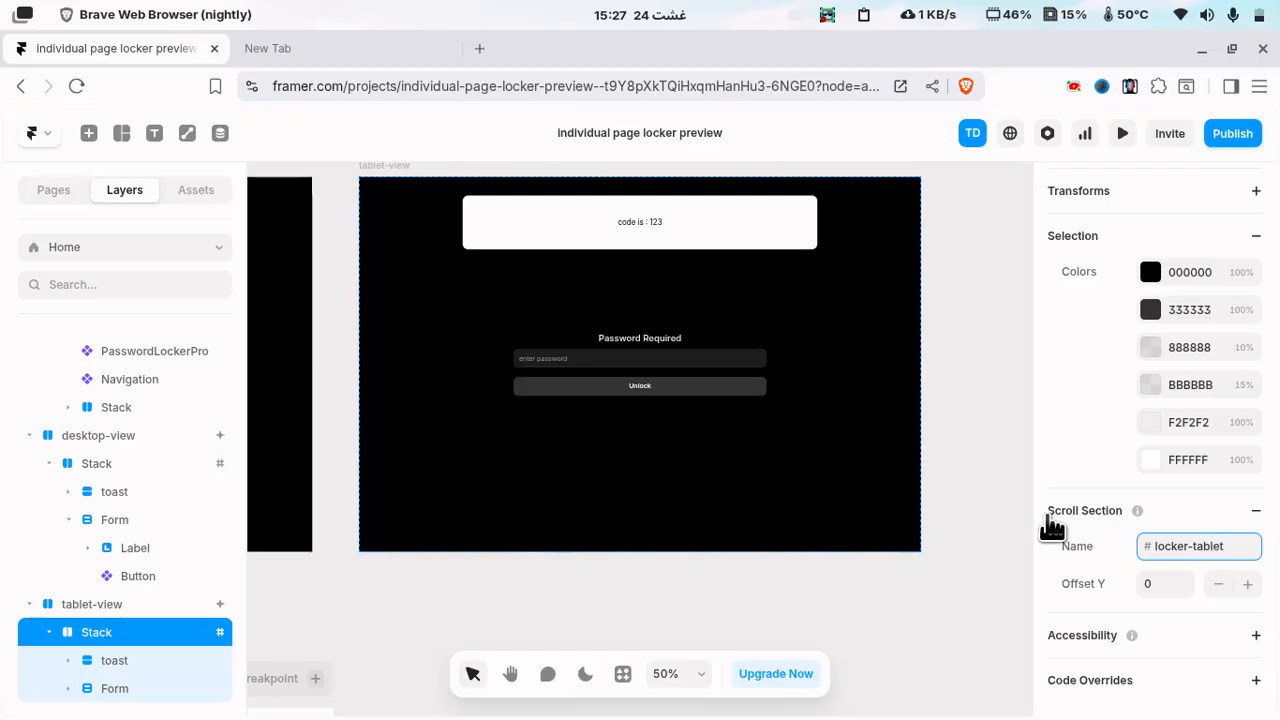
{"action": "left_click", "coordinate": [969, 479]}
- Duplicate the tablet-view frame and rename the copy mobile-view
{"action": "scroll", "coordinate": [460, 265], "scroll_direction": "up", "scroll_amount": 2}
{"action": "left_click", "coordinate": [407, 245]}
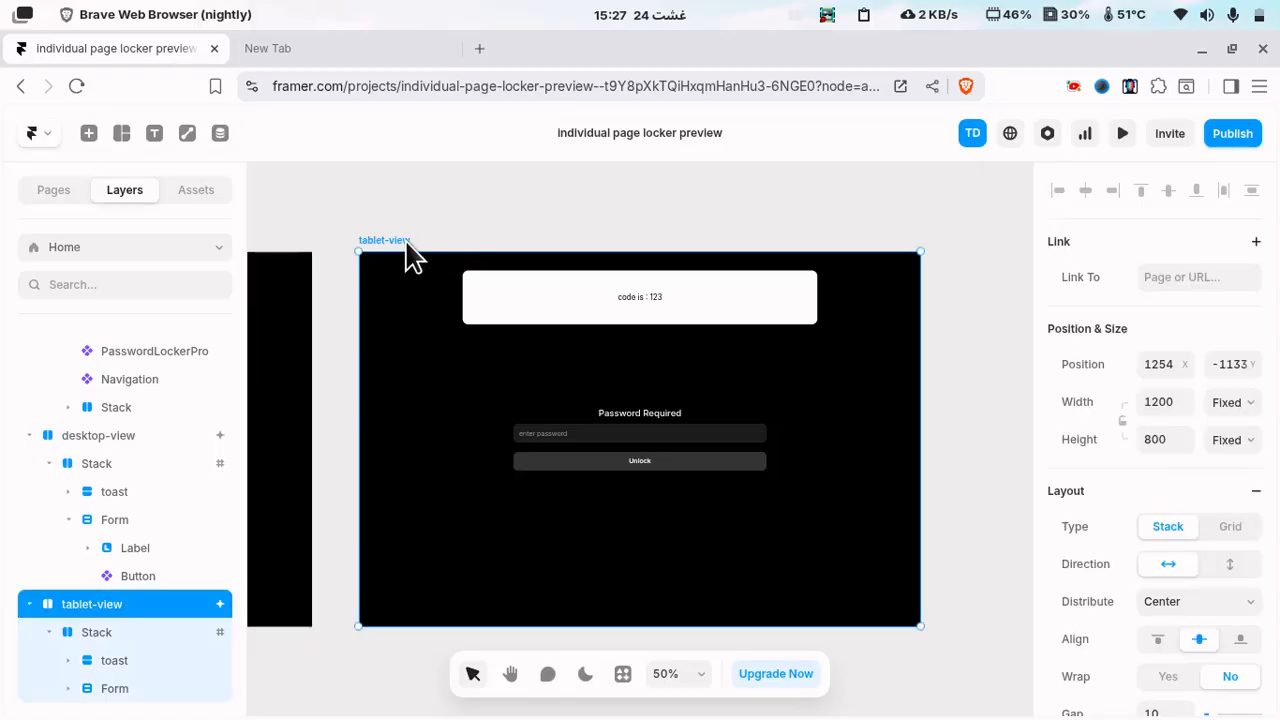
{"action": "key", "text": "ctrl+d"}
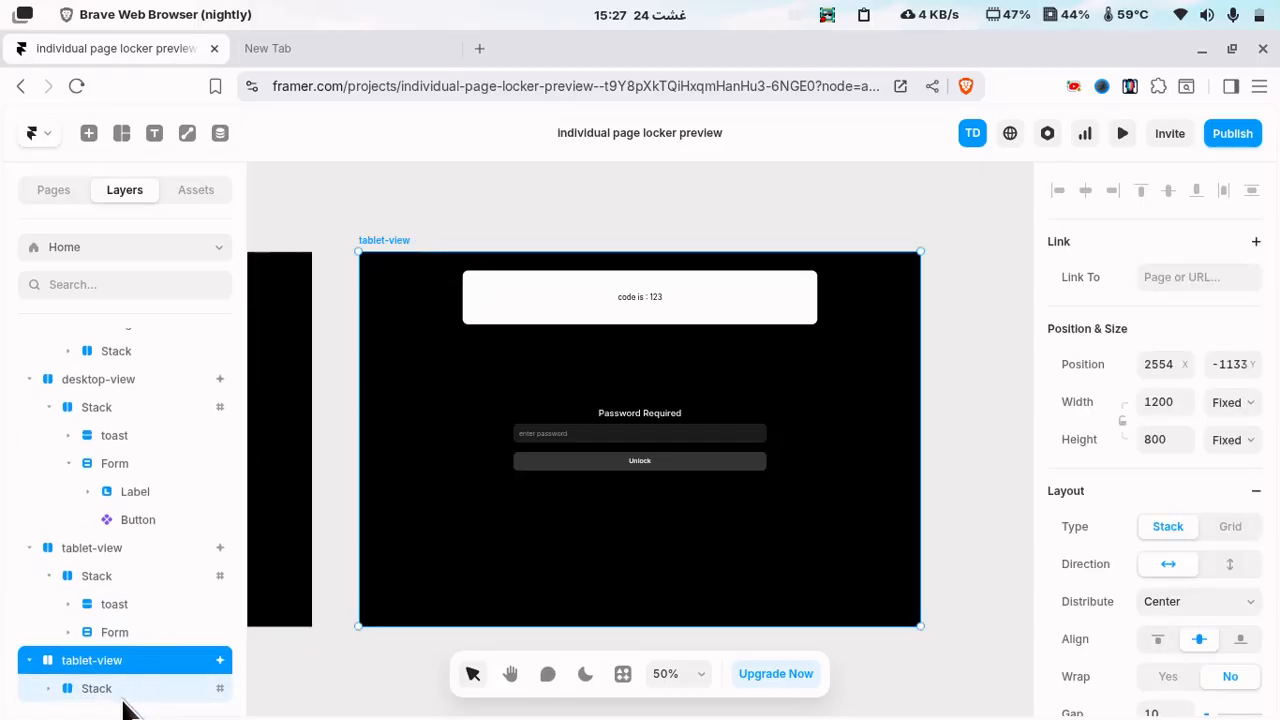
{"action": "double_click", "coordinate": [139, 659]}
{"action": "double_click", "coordinate": [87, 660]}
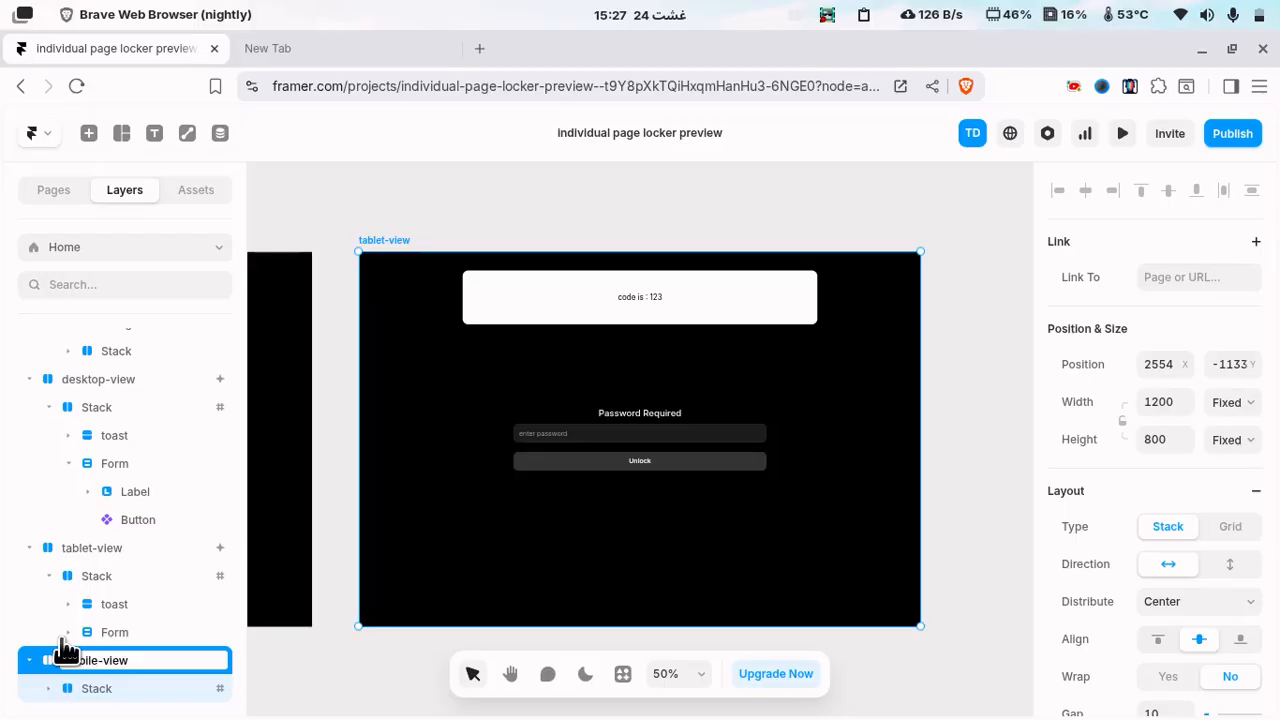
- Set the scroll section name of the mobile-view frame's Stack to locker-phone
{"action": "left_click", "coordinate": [100, 690]}
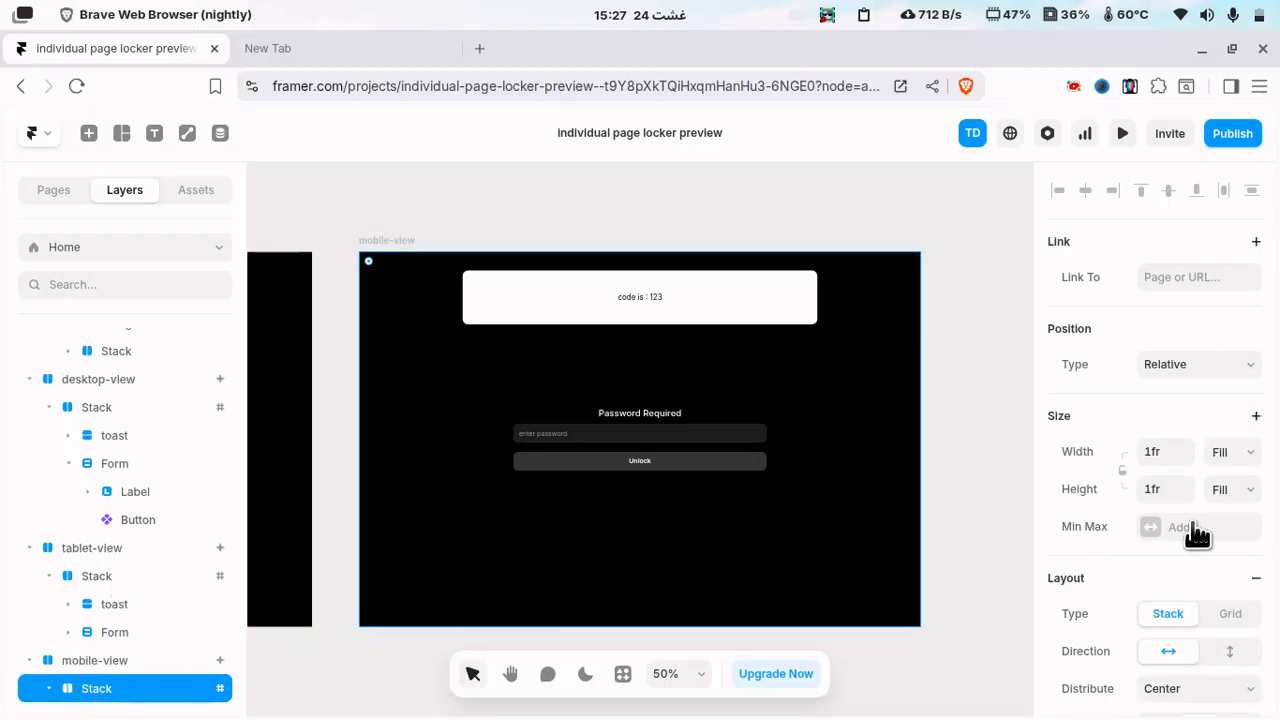
{"action": "scroll", "coordinate": [1197, 537], "scroll_direction": "down", "scroll_amount": 10}
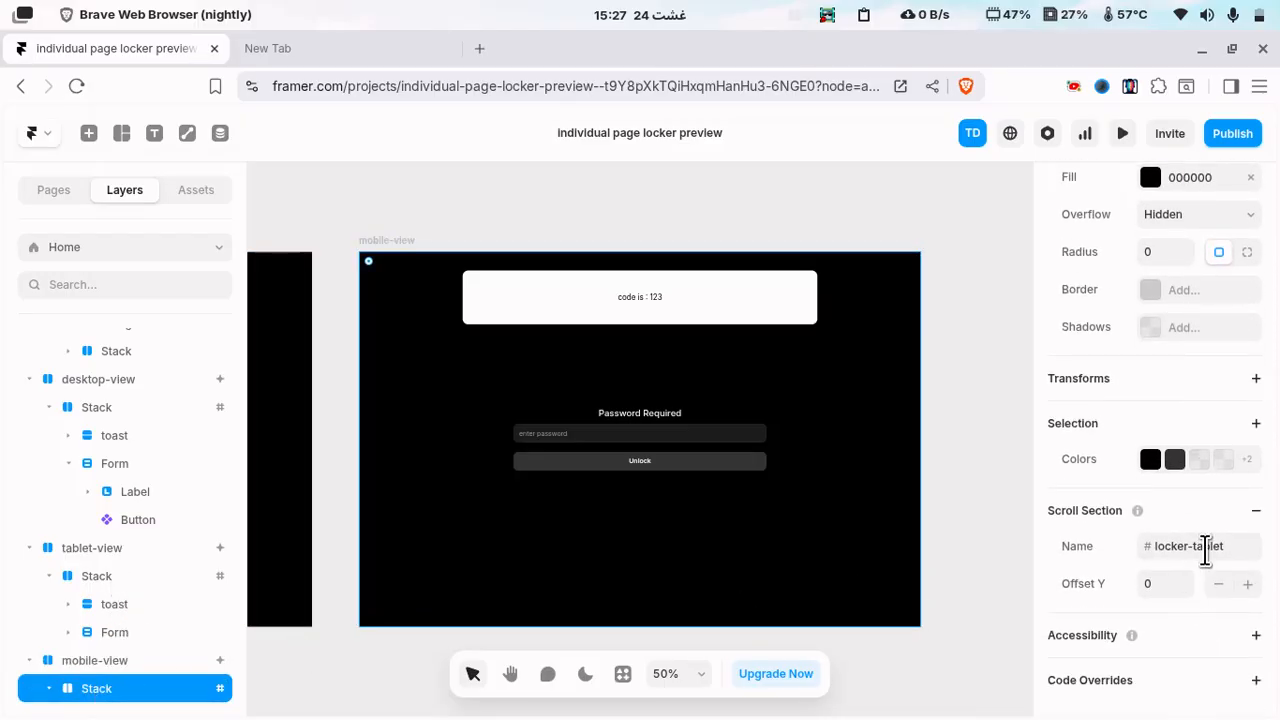
{"action": "left_click", "coordinate": [1206, 546]}
{"action": "double_click", "coordinate": [1205, 549]}
{"action": "type", "text": "phon"}
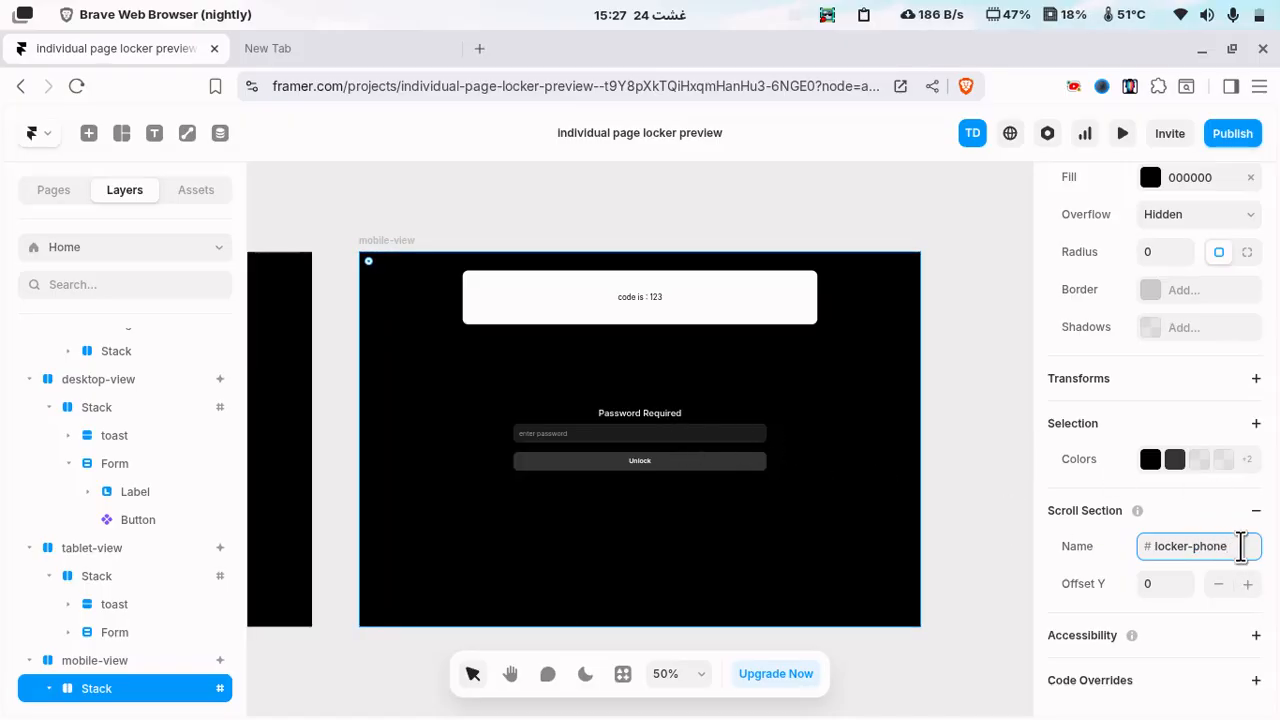
{"action": "left_click_drag", "start_coordinate": [1230, 546], "coordinate": [1153, 552]}
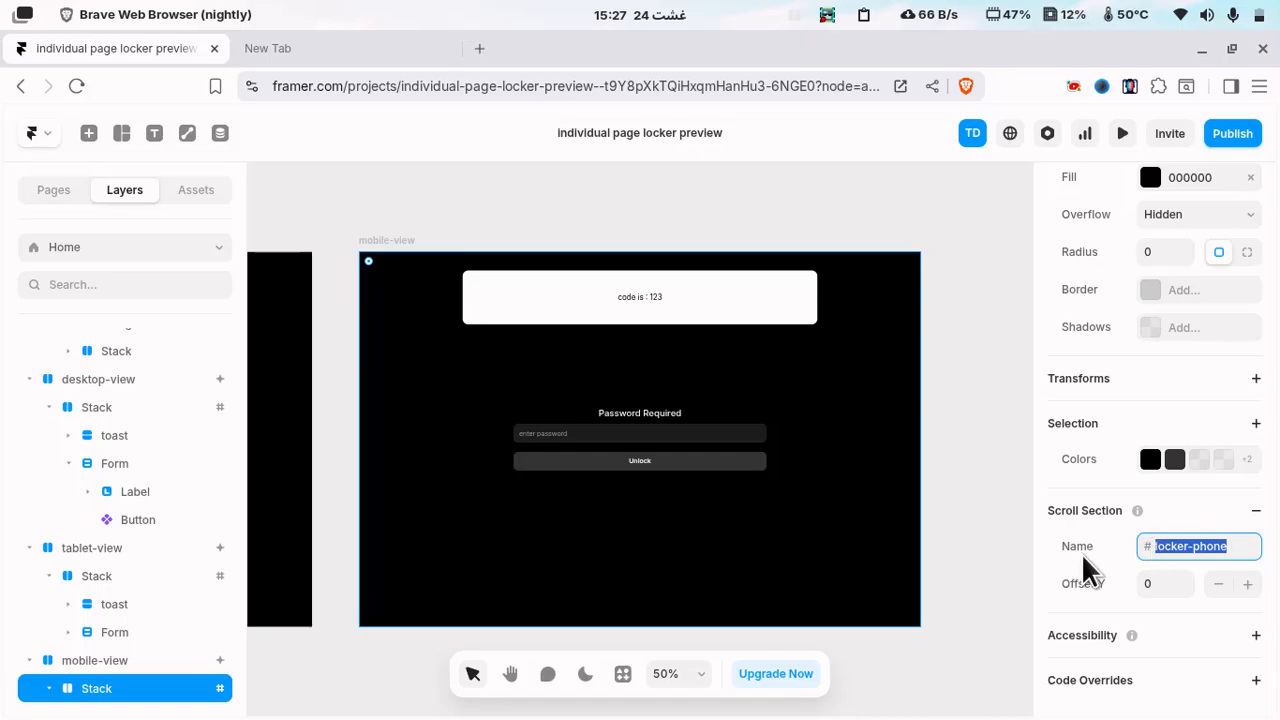
- Check the breakpoints, locker frame selections and required locker IDs of the PasswordLockerPro component
{"action": "scroll", "coordinate": [176, 470], "scroll_direction": "up", "scroll_amount": 2}
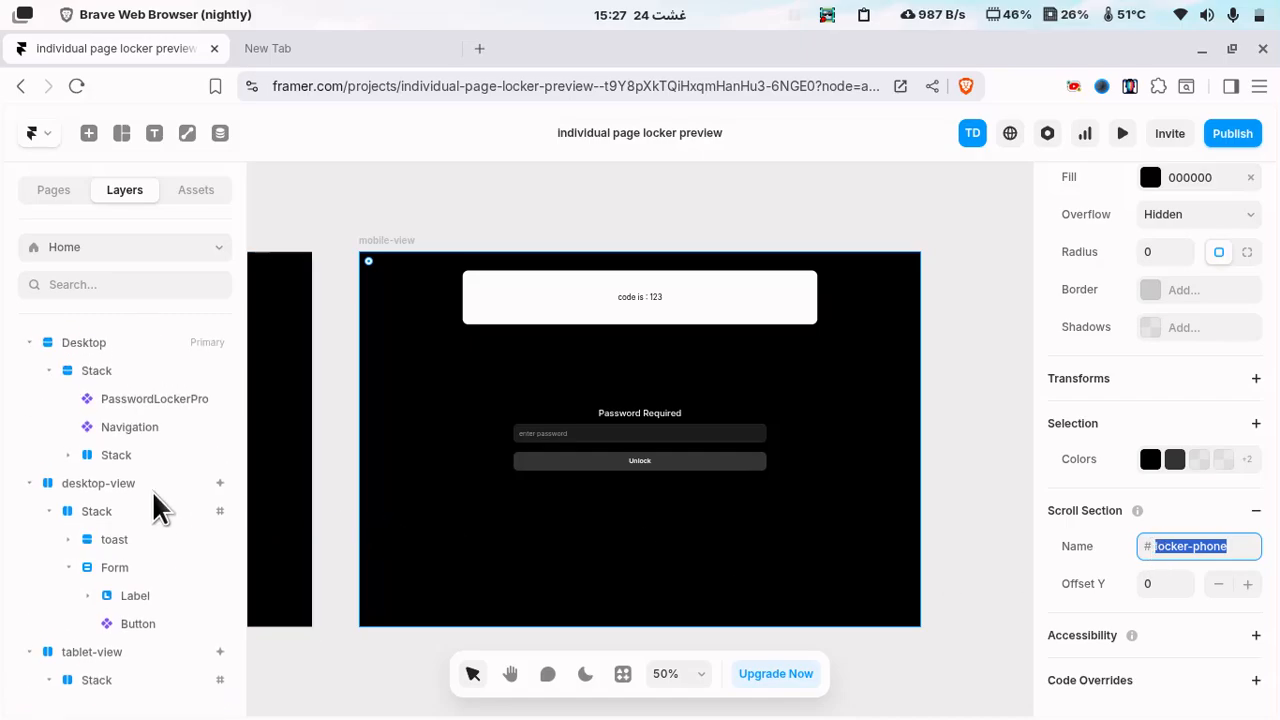
{"action": "left_click", "coordinate": [139, 397]}
{"action": "scroll", "coordinate": [1210, 509], "scroll_direction": "up", "scroll_amount": 2}
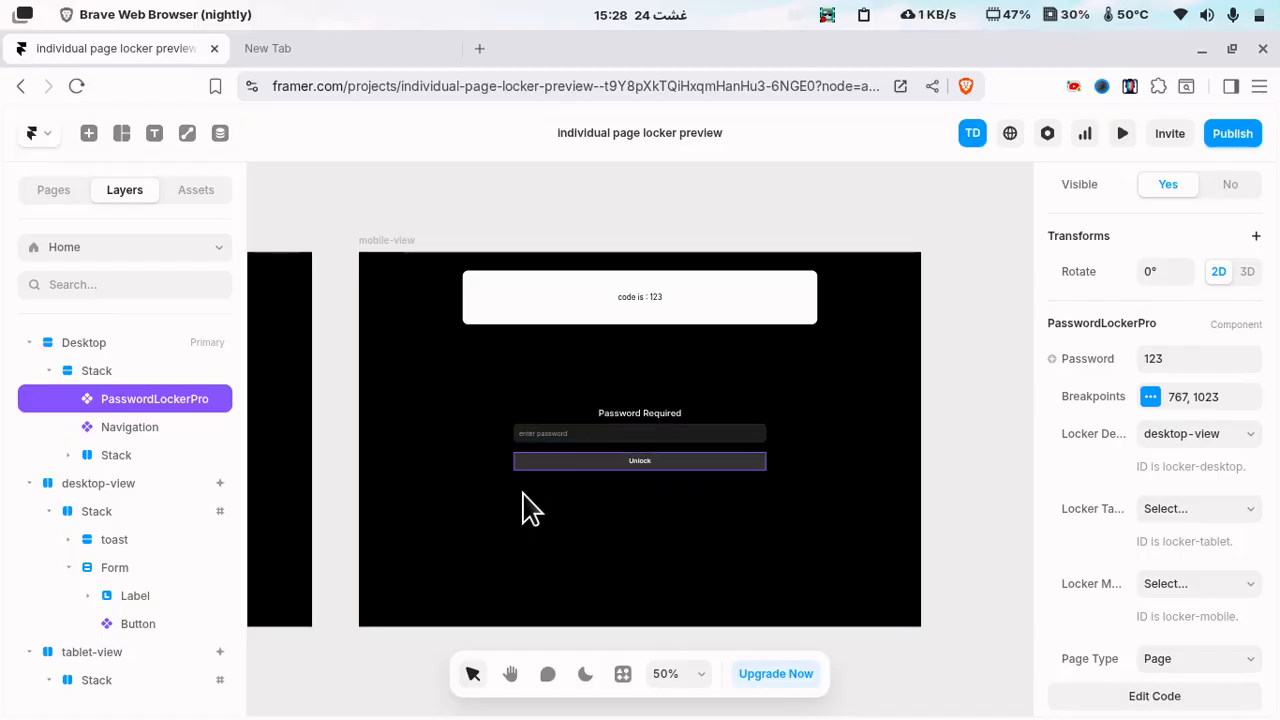
- Narrow the password form in the mobile-view frame to a width of about 322
{"action": "scroll", "coordinate": [230, 465], "scroll_direction": "down", "scroll_amount": 2}
{"action": "scroll", "coordinate": [135, 560], "scroll_direction": "down", "scroll_amount": 1}
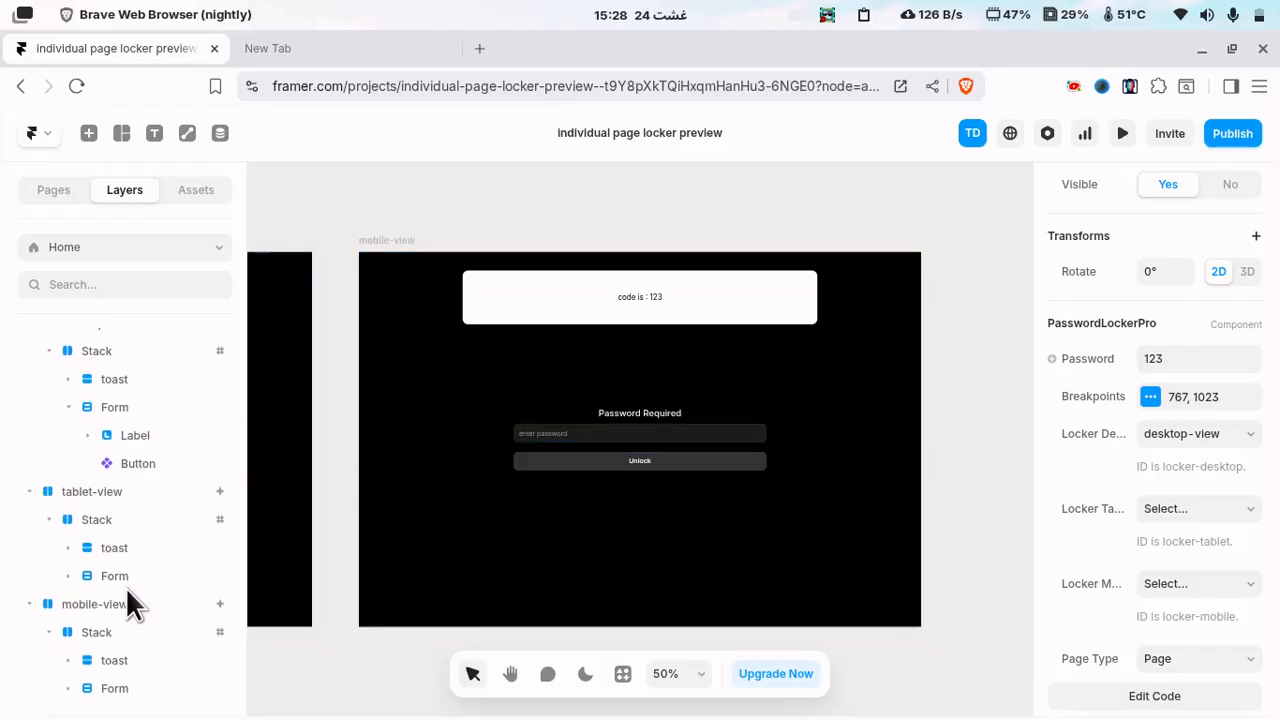
{"action": "left_click", "coordinate": [523, 463]}
{"action": "left_click_drag", "start_coordinate": [779, 438], "coordinate": [714, 438]}
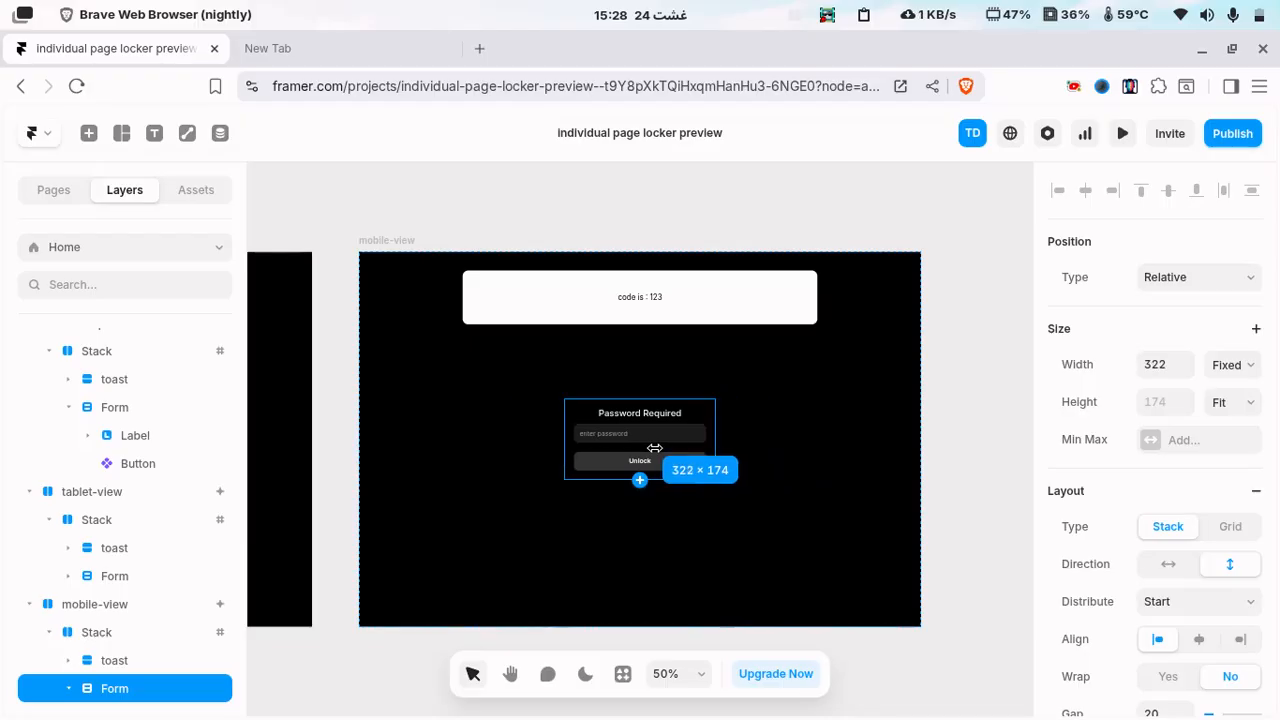
- Narrow the password form in the tablet-view frame to a width of about 408
{"action": "key", "text": "h"}
{"action": "left_click_drag", "start_coordinate": [437, 485], "coordinate": [794, 472]}
{"action": "left_click_drag", "start_coordinate": [499, 504], "coordinate": [700, 495]}
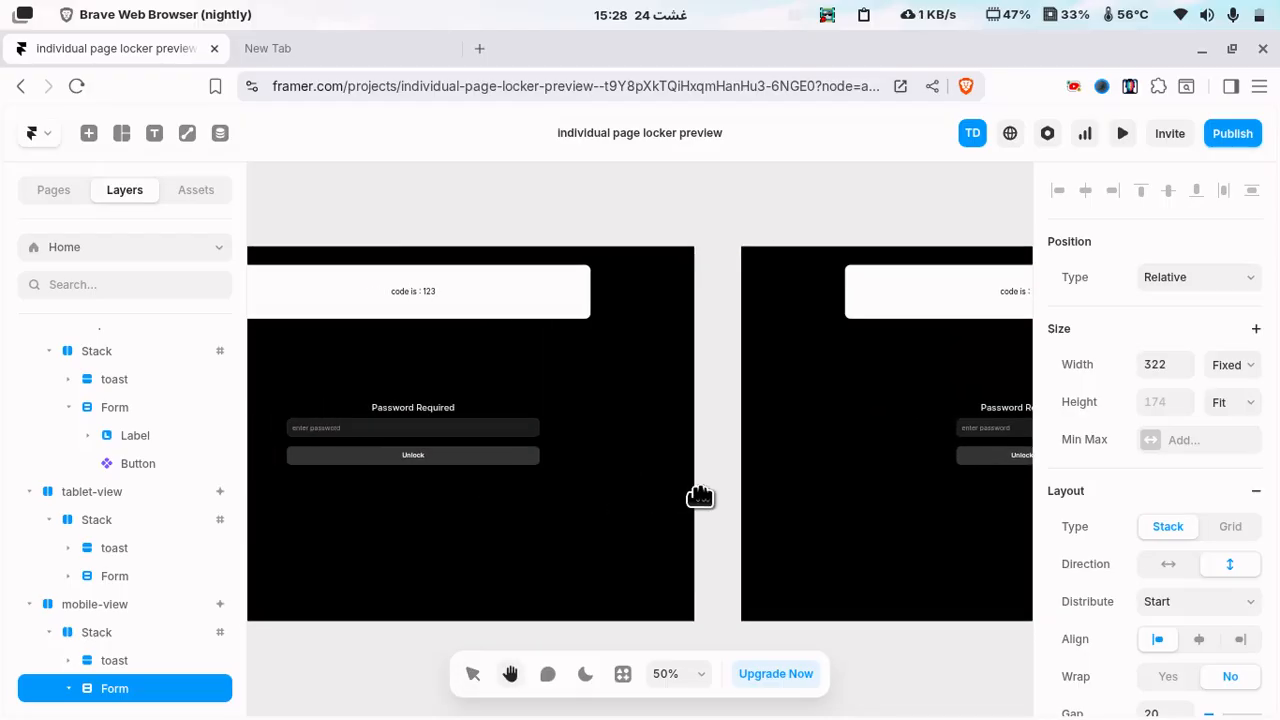
{"action": "left_click", "coordinate": [637, 516]}
{"action": "left_click", "coordinate": [682, 441]}
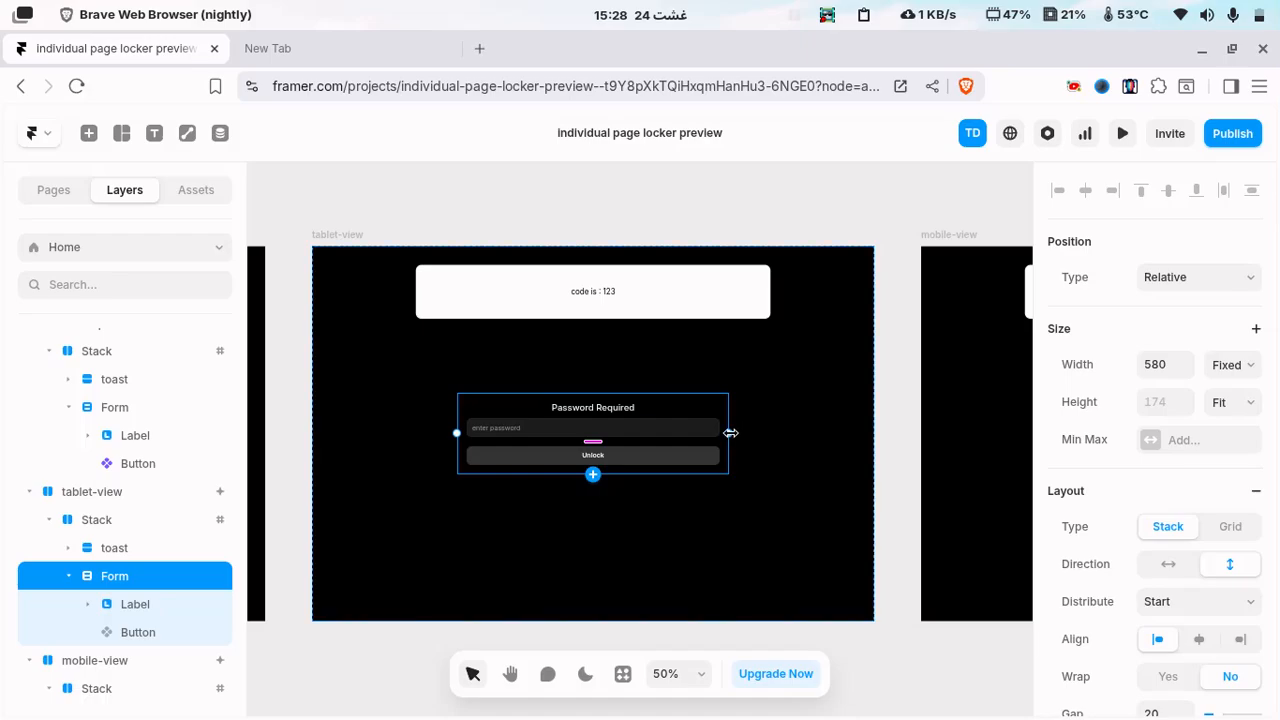
{"action": "left_click_drag", "start_coordinate": [731, 432], "coordinate": [688, 432]}
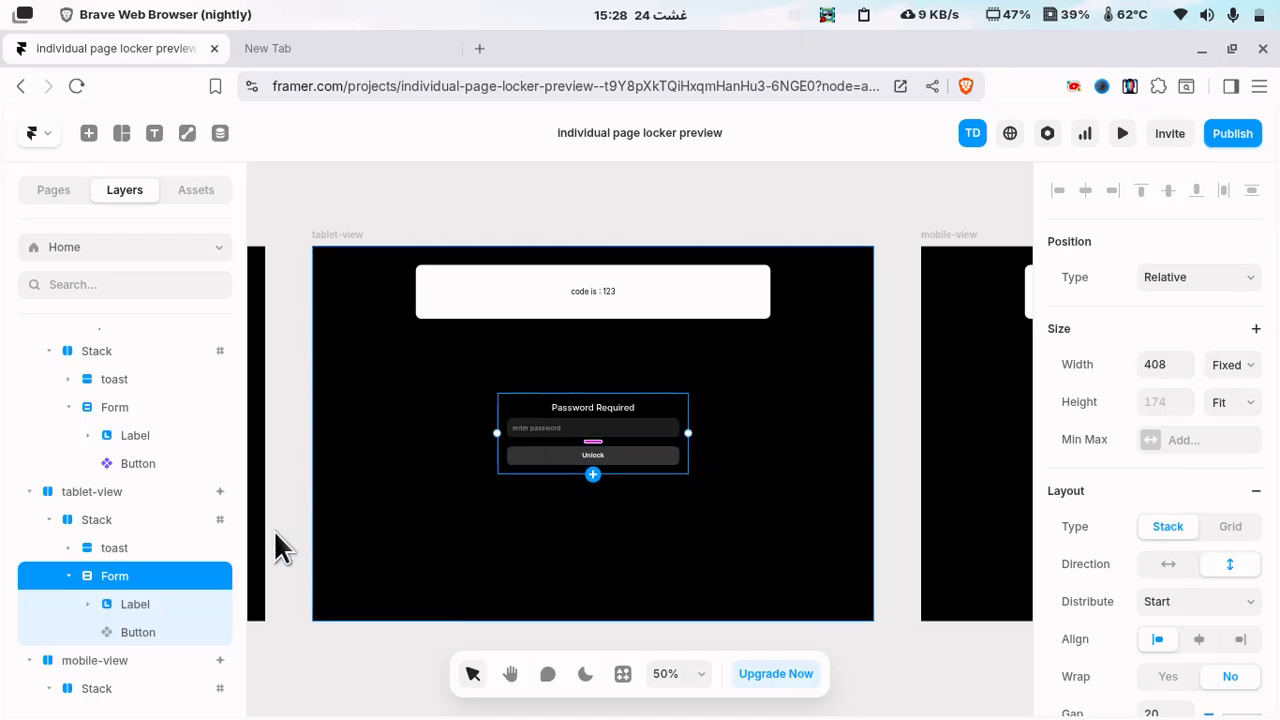
- Change the fill of the toast in the tablet-view frame to bright red
{"action": "left_click", "coordinate": [512, 285]}
{"action": "scroll", "coordinate": [1140, 403], "scroll_direction": "down", "scroll_amount": 5}
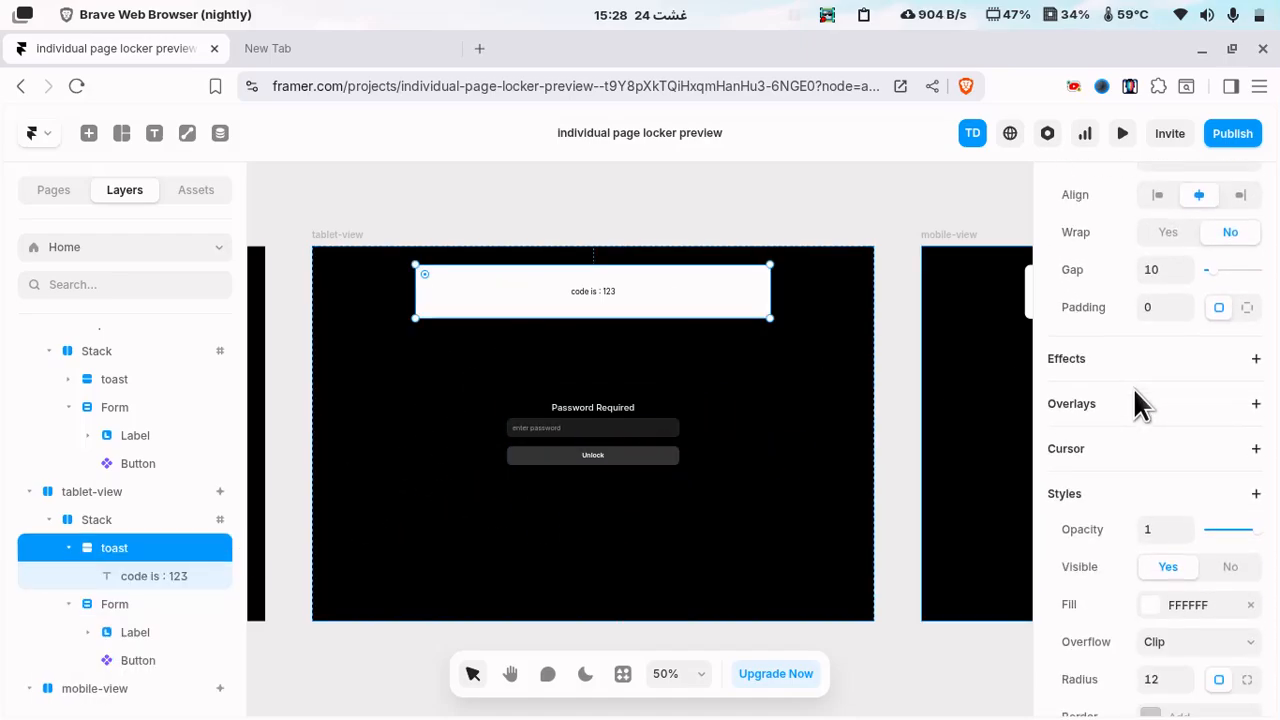
{"action": "scroll", "coordinate": [1140, 403], "scroll_direction": "down", "scroll_amount": 3}
{"action": "left_click", "coordinate": [1185, 379]}
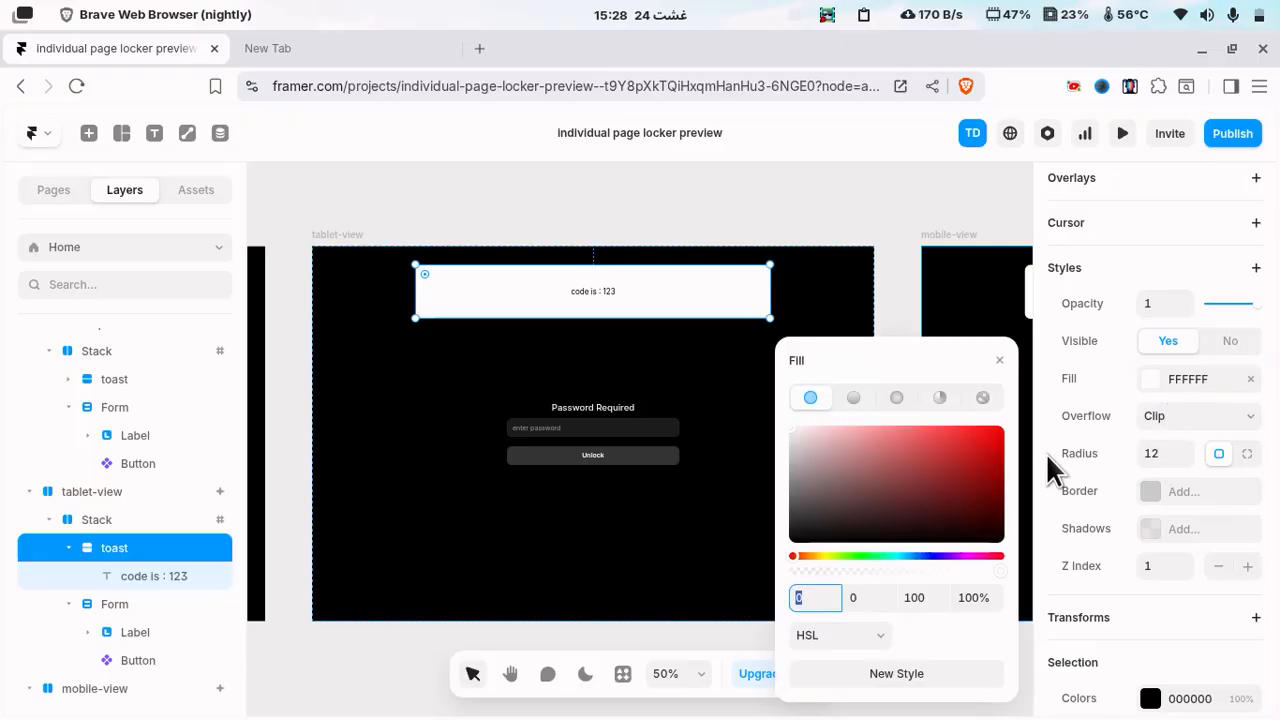
{"action": "left_click_drag", "start_coordinate": [938, 466], "coordinate": [697, 457]}
{"action": "left_click", "coordinate": [1000, 363]}
- Change the fill of the toast in the mobile-view frame to green 5CEB09
{"action": "left_click", "coordinate": [812, 335]}
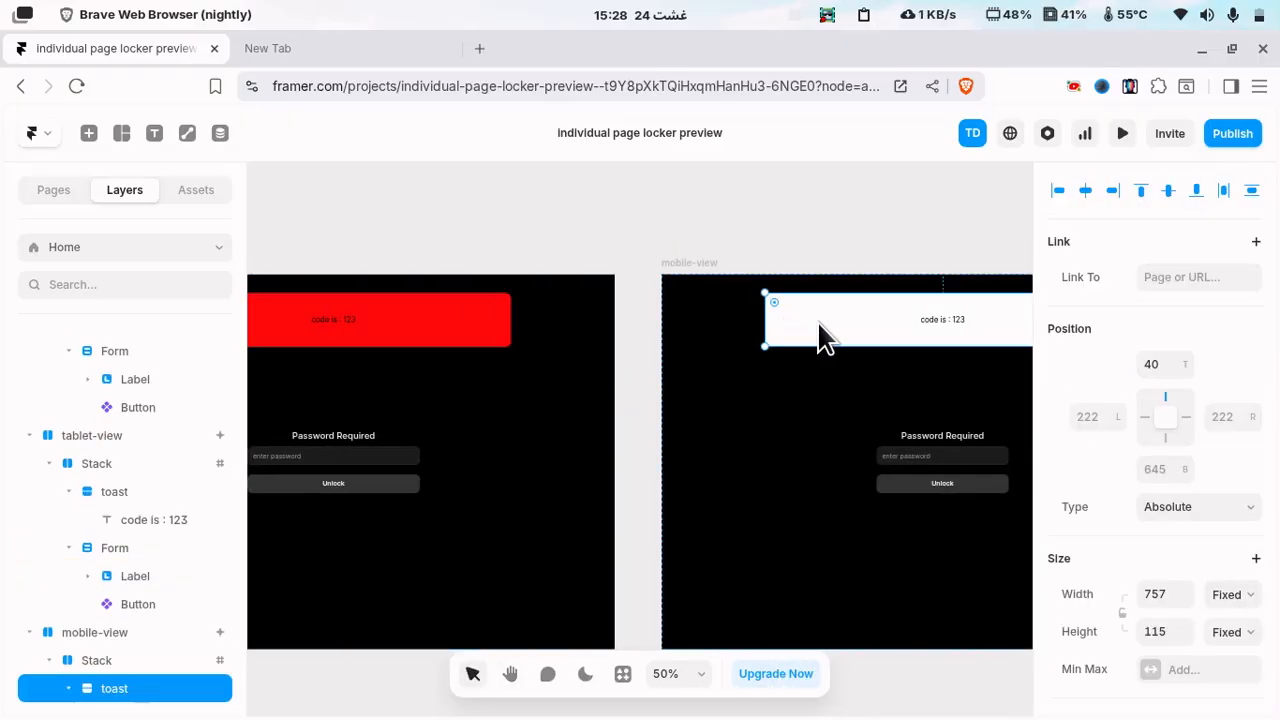
{"action": "scroll", "coordinate": [1100, 400], "scroll_direction": "down", "scroll_amount": 10}
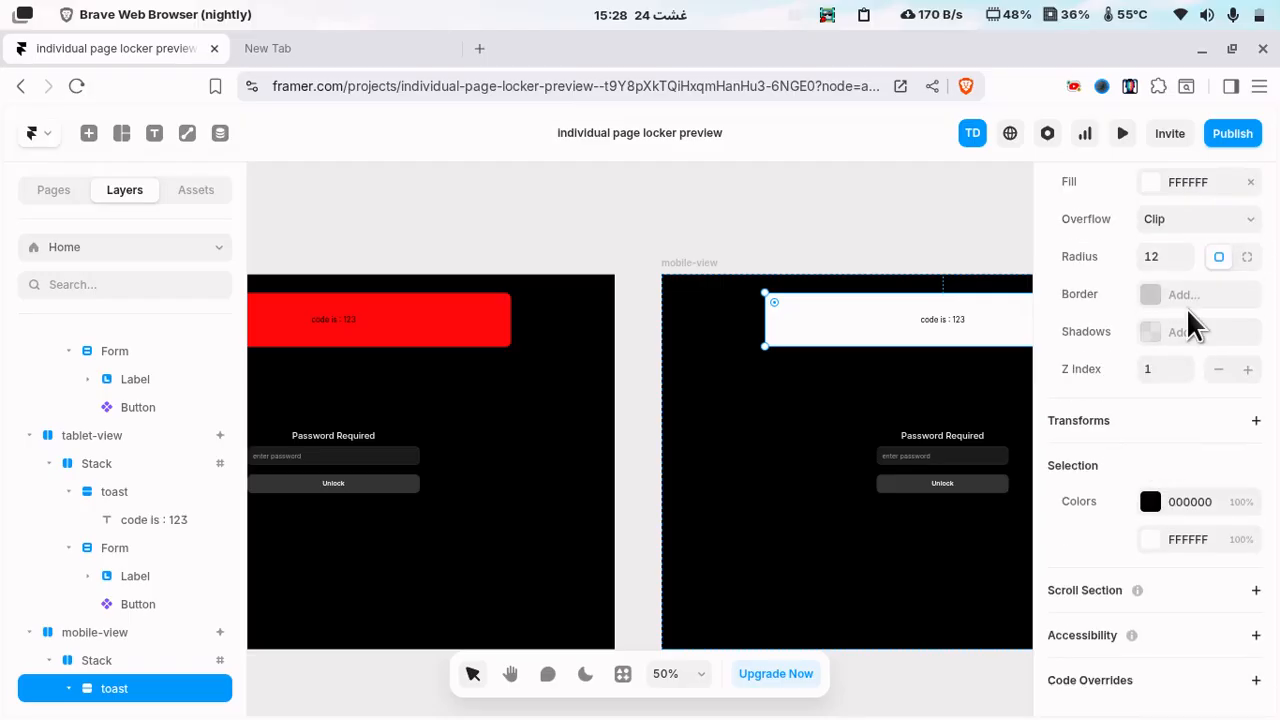
{"action": "left_click", "coordinate": [1190, 195]}
{"action": "left_click_drag", "start_coordinate": [971, 297], "coordinate": [860, 347]}
{"action": "left_click_drag", "start_coordinate": [851, 390], "coordinate": [996, 272]}
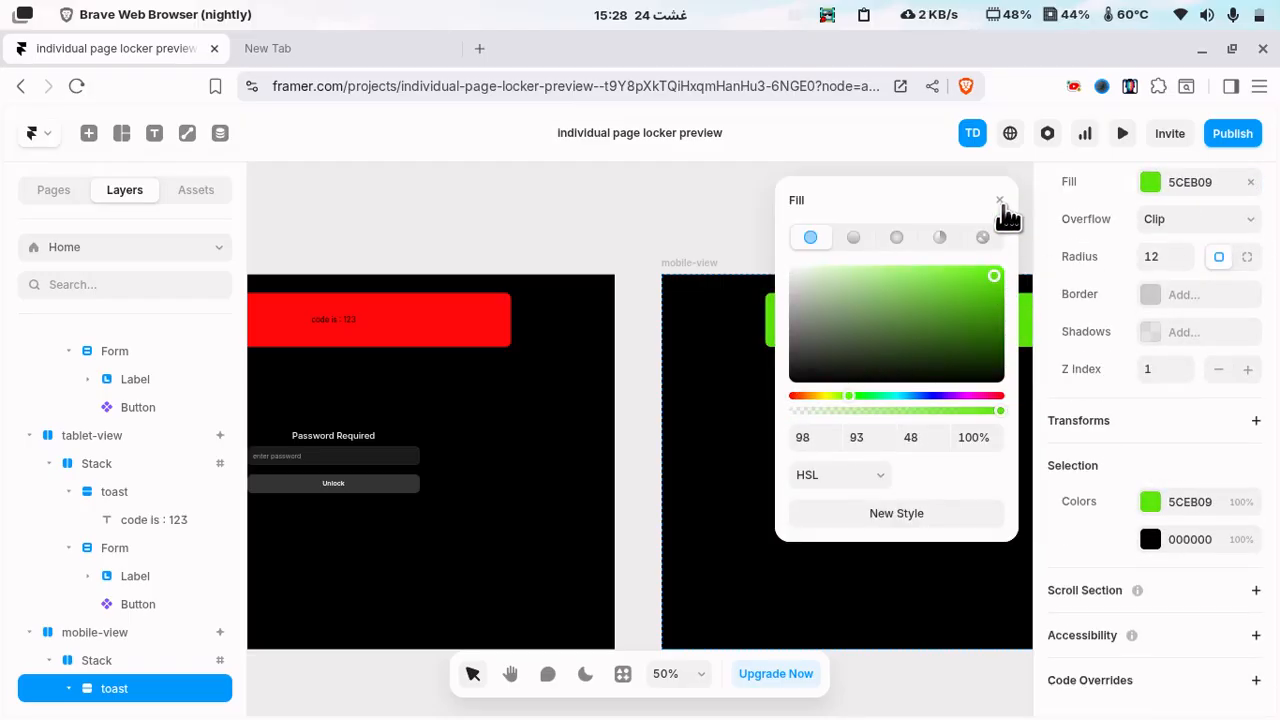
{"action": "left_click", "coordinate": [999, 200]}
- Return to the desktop-view frame and check the scroll section name of its Stack
{"action": "key", "text": "space"}
{"action": "left_click_drag", "start_coordinate": [514, 480], "coordinate": [819, 502]}
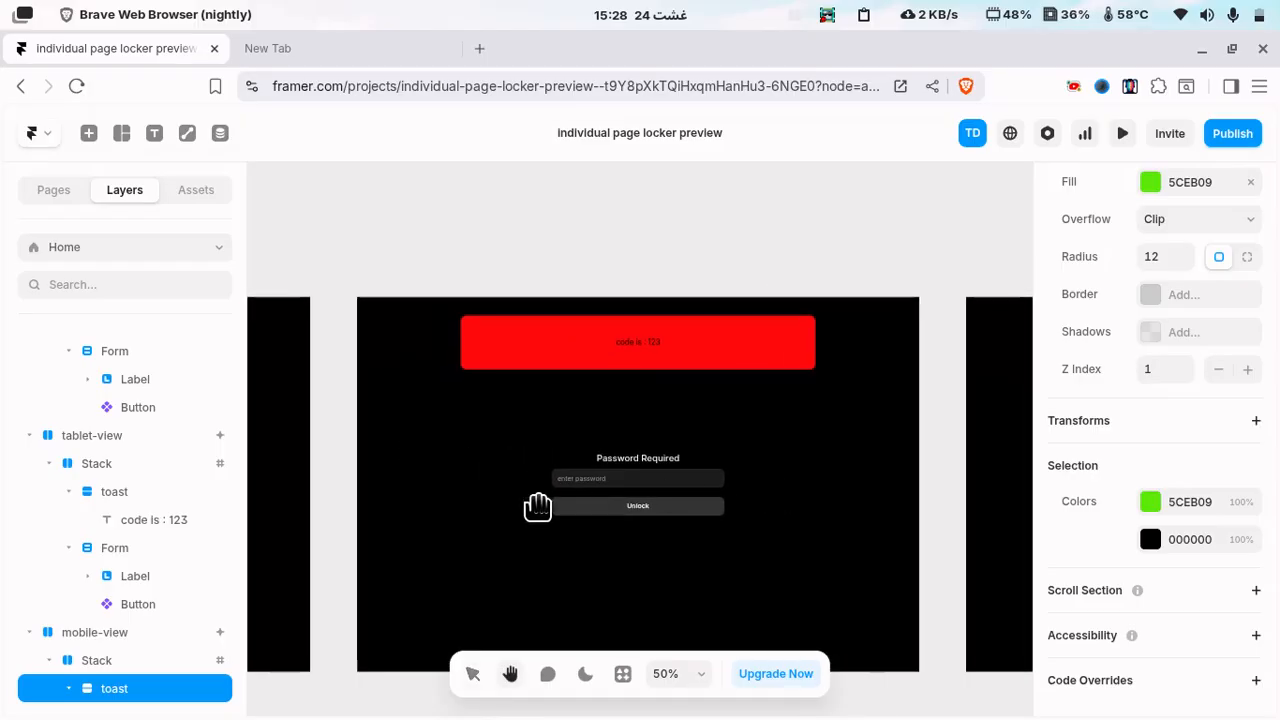
{"action": "left_click_drag", "start_coordinate": [537, 506], "coordinate": [789, 470]}
{"action": "left_click_drag", "start_coordinate": [487, 471], "coordinate": [737, 463]}
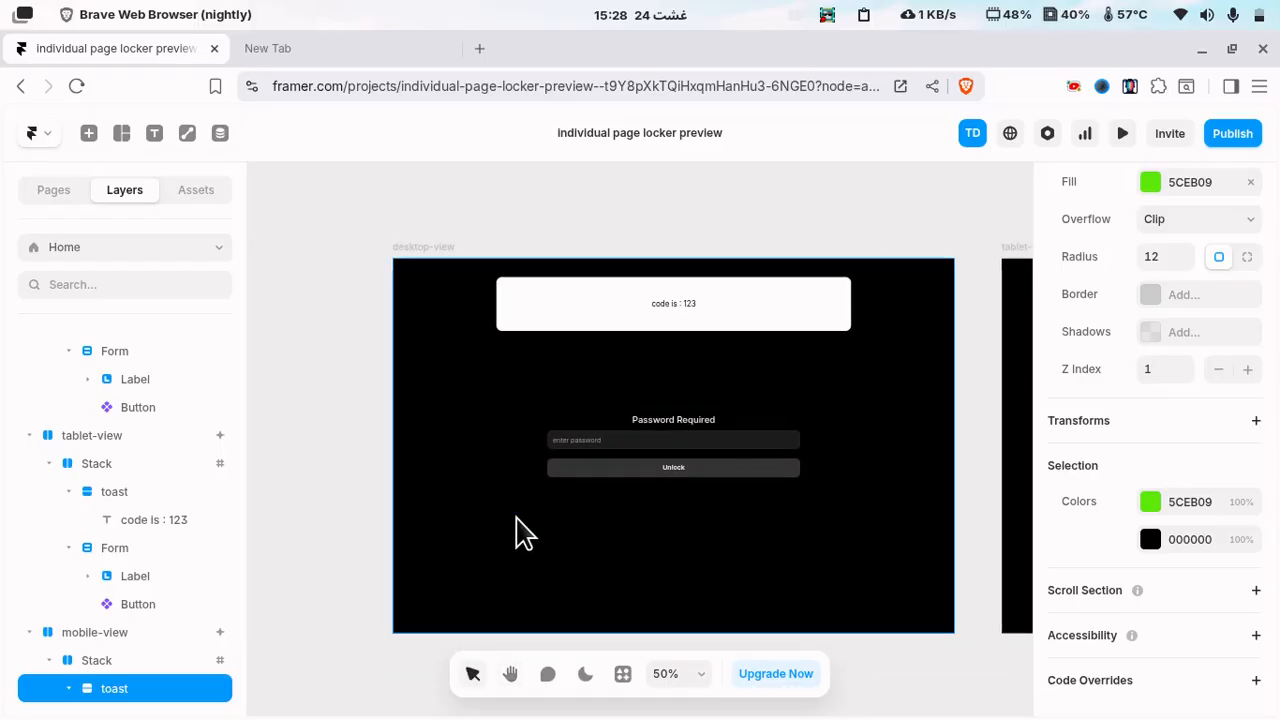
{"action": "scroll", "coordinate": [188, 538], "scroll_direction": "up", "scroll_amount": 1}
{"action": "scroll", "coordinate": [182, 520], "scroll_direction": "up", "scroll_amount": 4}
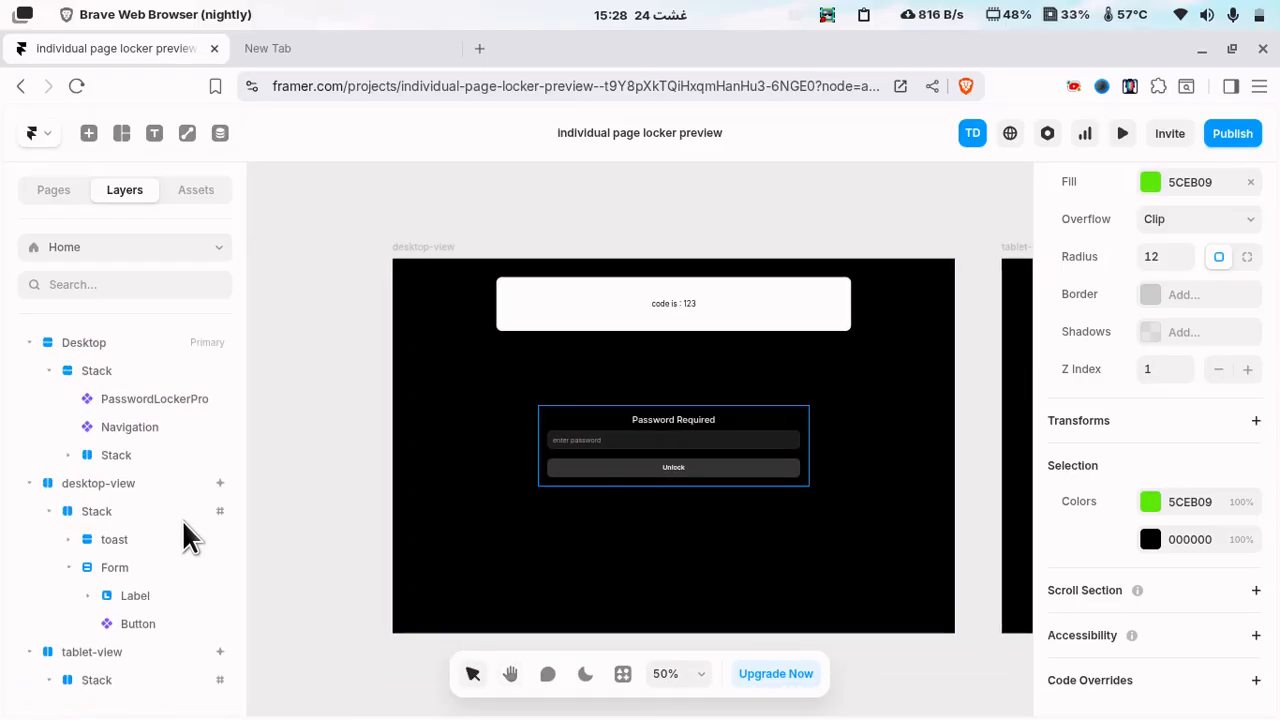
{"action": "left_click", "coordinate": [97, 490]}
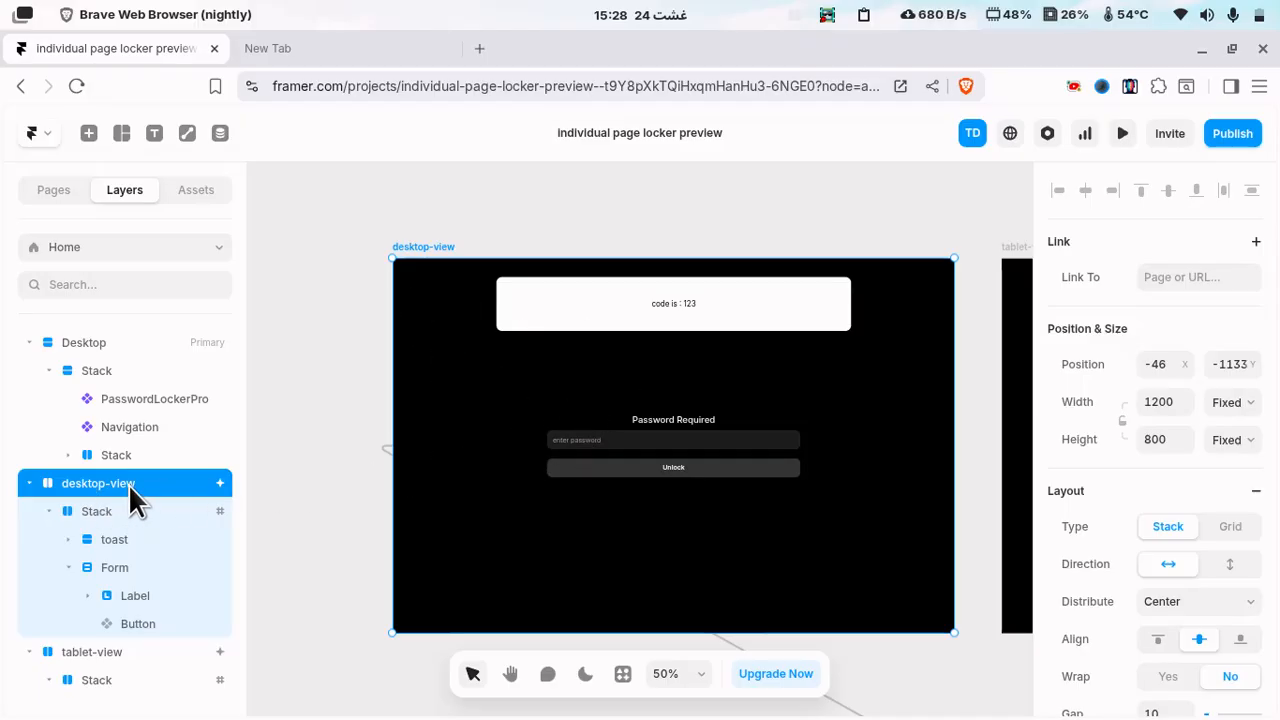
{"action": "left_click", "coordinate": [94, 514]}
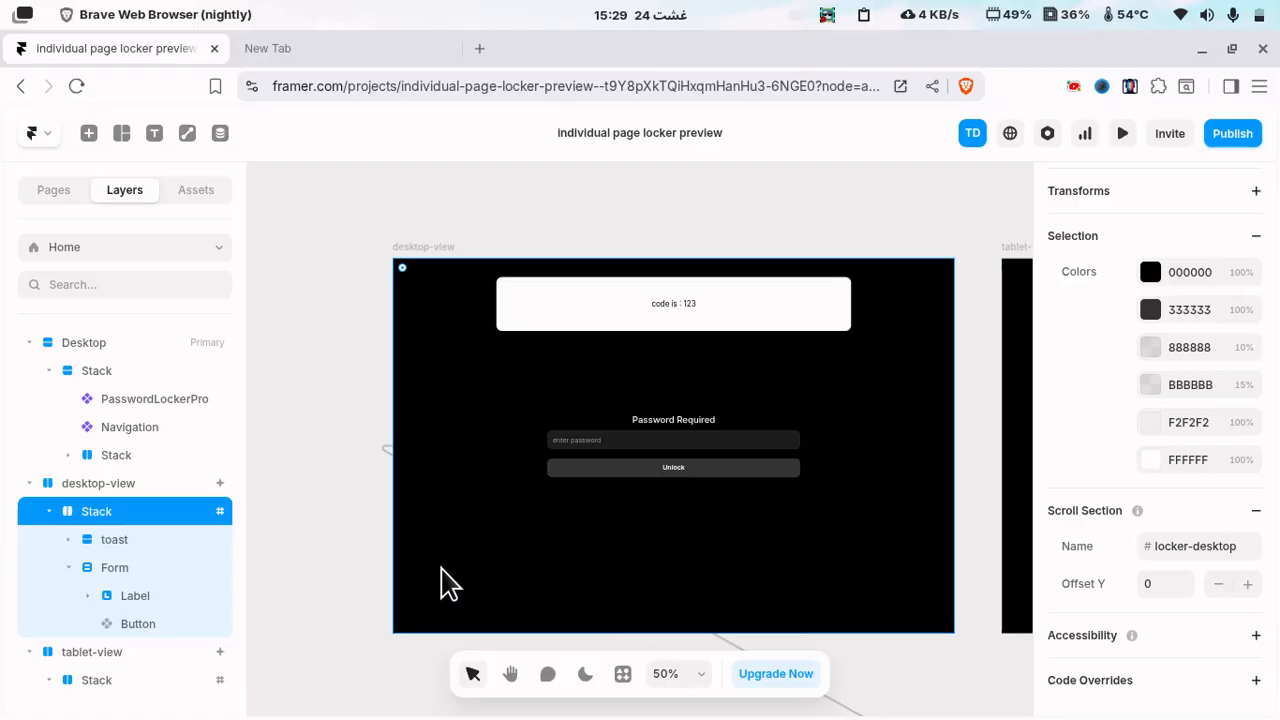
- Check the scroll section names of the Stacks in the tablet-view and mobile-view frames
{"action": "scroll", "coordinate": [163, 560], "scroll_direction": "down", "scroll_amount": 4}
{"action": "scroll", "coordinate": [105, 410], "scroll_direction": "up", "scroll_amount": 2}
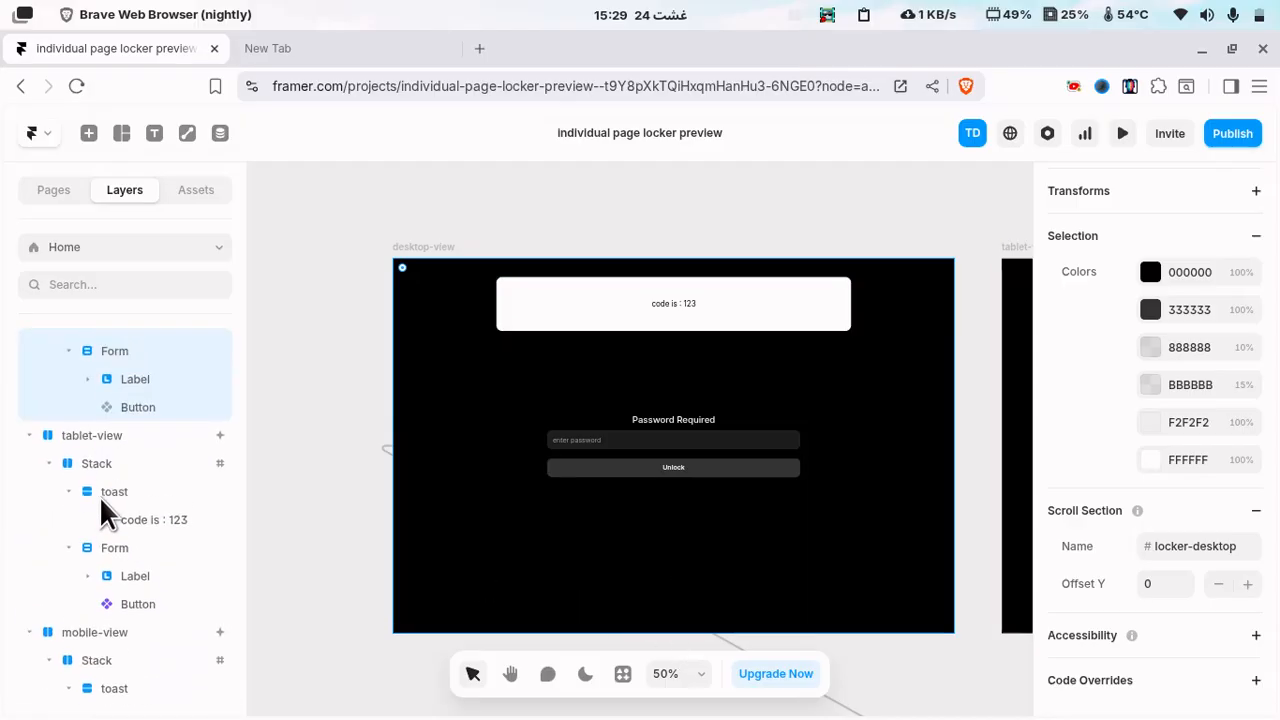
{"action": "left_click", "coordinate": [115, 437]}
{"action": "left_click", "coordinate": [105, 463]}
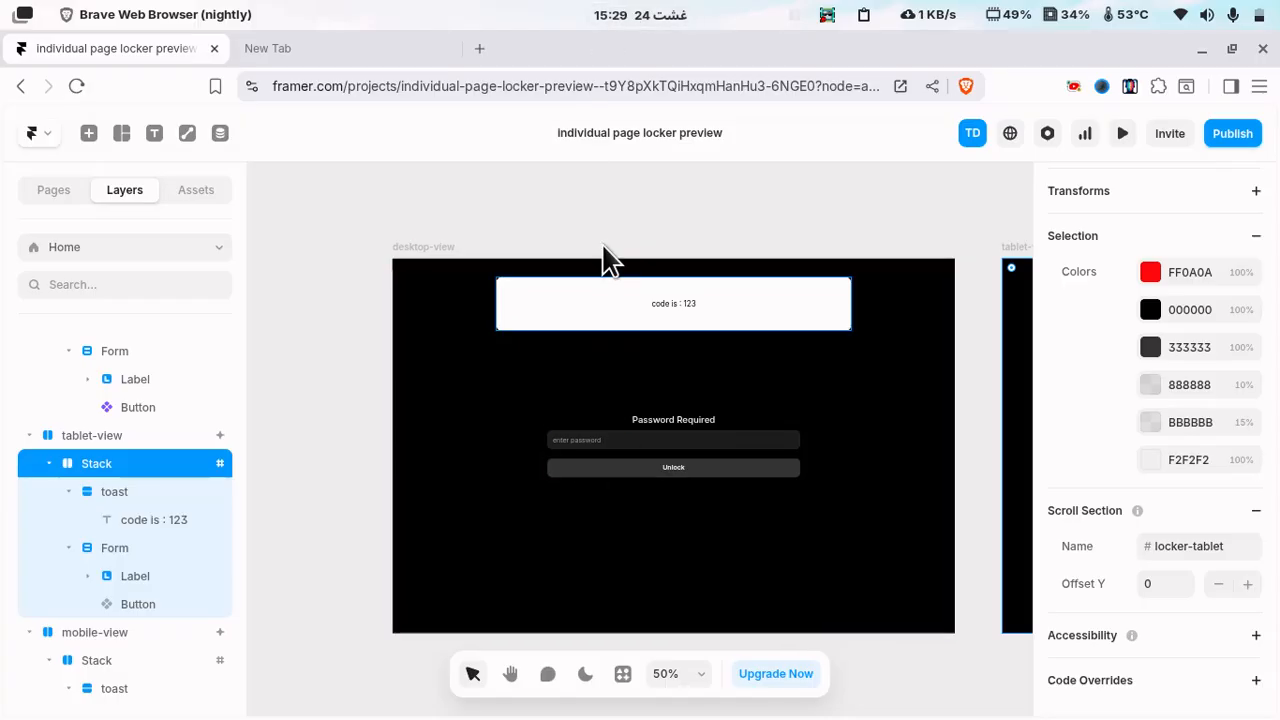
{"action": "scroll", "coordinate": [113, 487], "scroll_direction": "down", "scroll_amount": 1}
{"action": "scroll", "coordinate": [109, 472], "scroll_direction": "down", "scroll_amount": 3}
{"action": "left_click", "coordinate": [101, 519]}
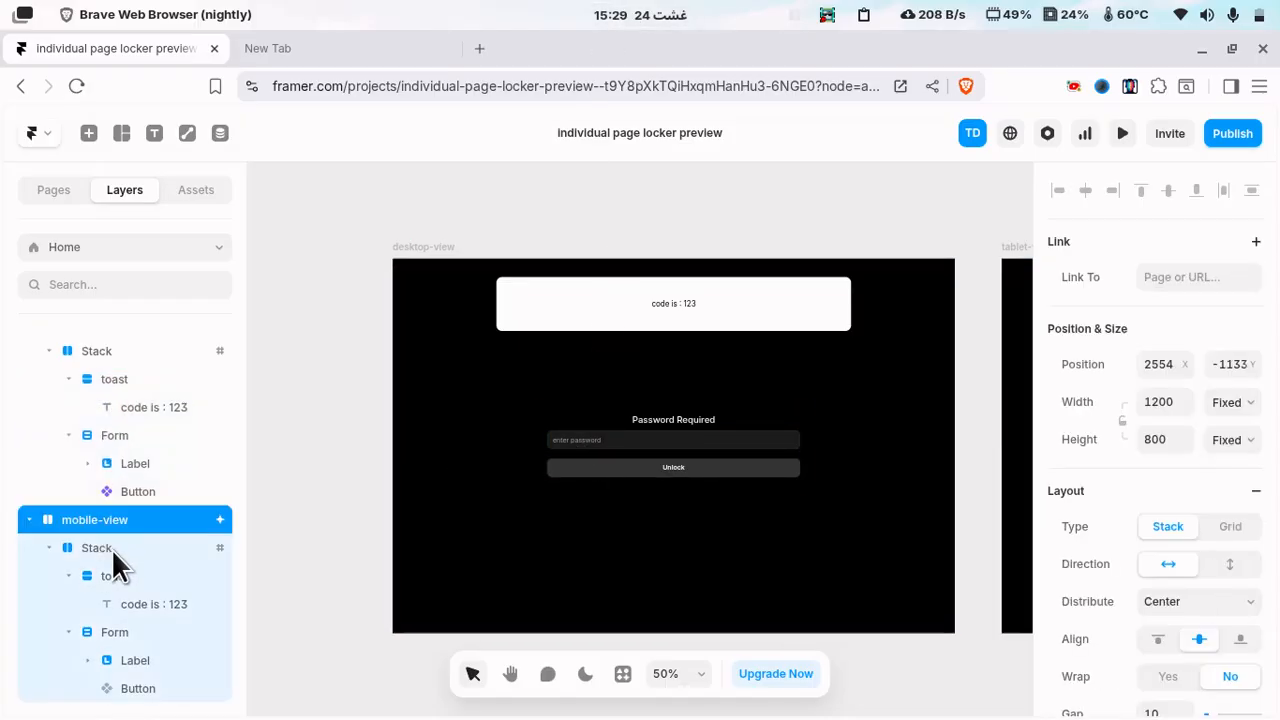
{"action": "left_click", "coordinate": [111, 548]}
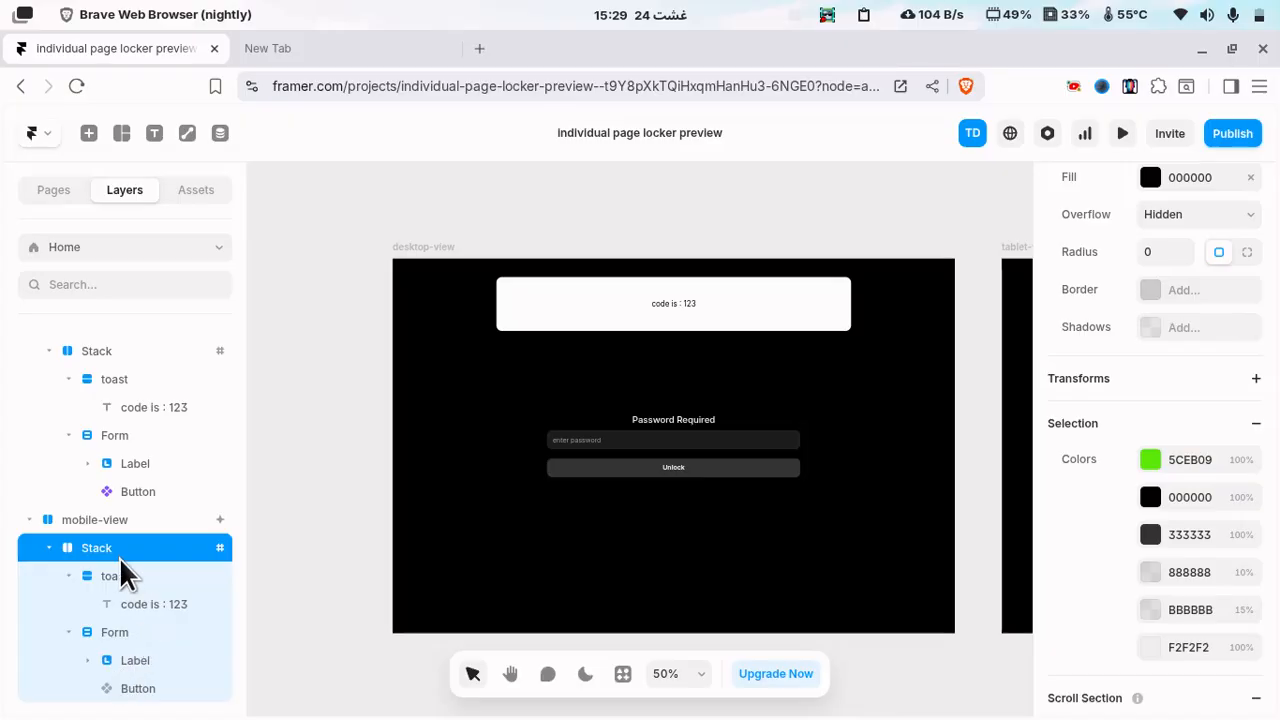
{"action": "scroll", "coordinate": [143, 500], "scroll_direction": "up", "scroll_amount": 2}
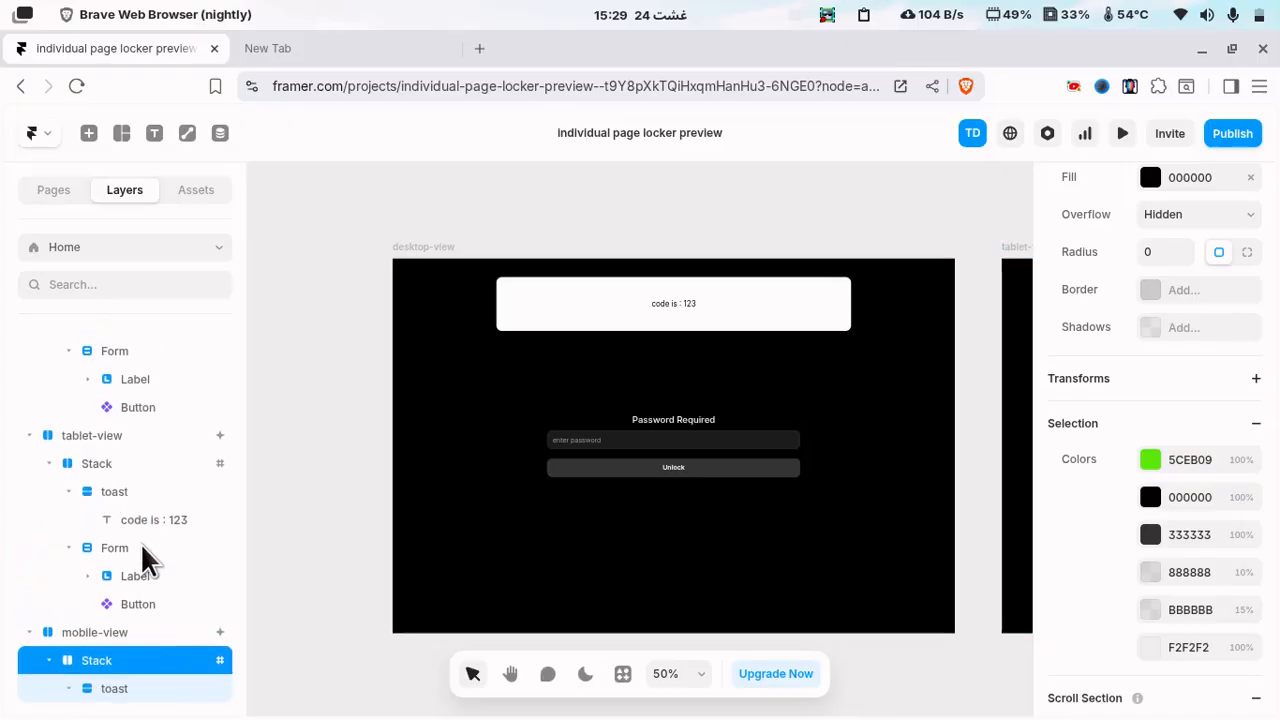
{"action": "scroll", "coordinate": [150, 630], "scroll_direction": "down", "scroll_amount": 2}
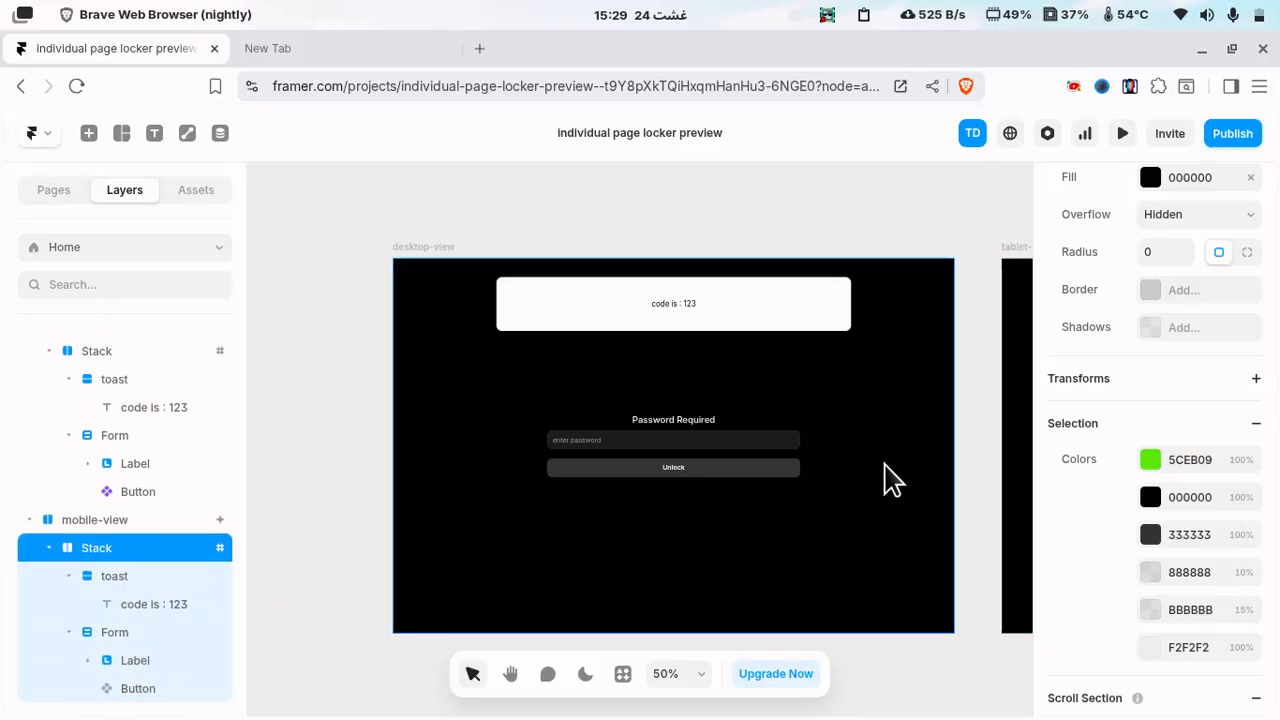
- Narrow the red toast in the tablet-view frame until it is only slightly wider than the password form
{"action": "scroll", "coordinate": [700, 520], "scroll_direction": "right", "scroll_amount": 10}
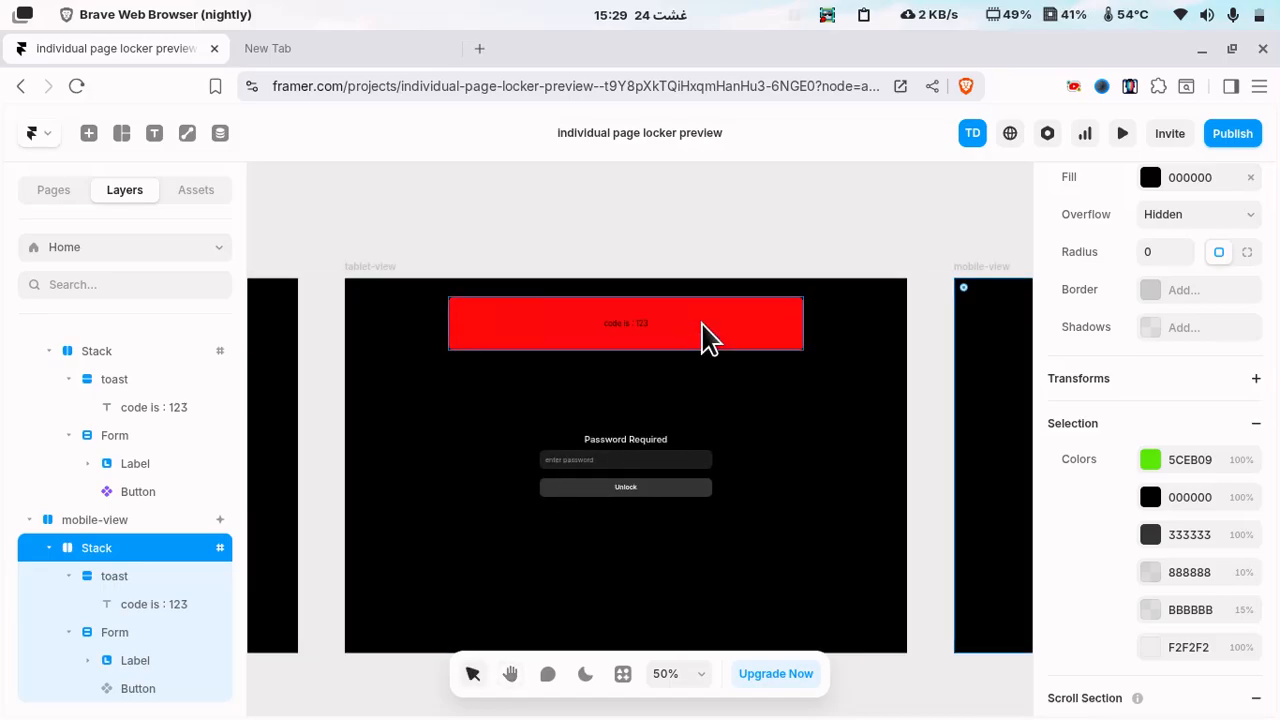
{"action": "left_click", "coordinate": [752, 340]}
{"action": "left_click_drag", "start_coordinate": [803, 330], "coordinate": [690, 372]}
- Slightly narrow the green toast in the mobile-view frame
{"action": "scroll", "coordinate": [531, 451], "scroll_direction": "right", "scroll_amount": 5}
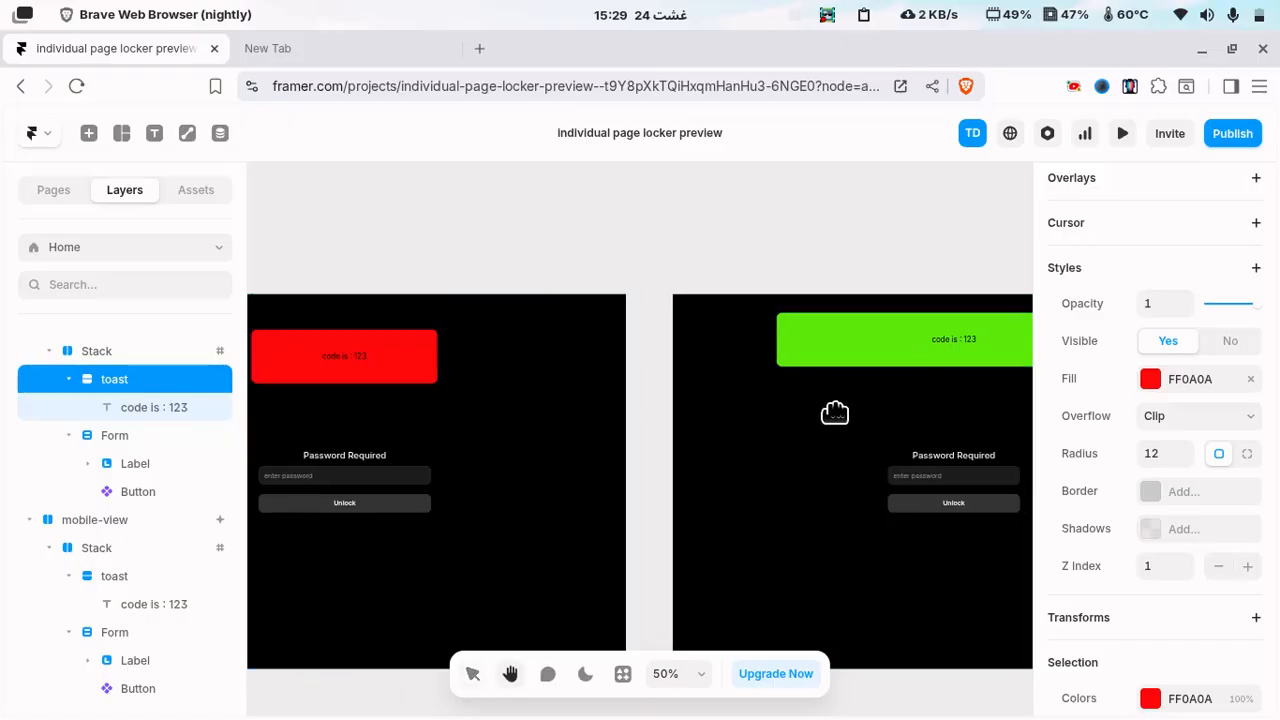
{"action": "scroll", "coordinate": [834, 411], "scroll_direction": "right", "scroll_amount": 3}
{"action": "scroll", "coordinate": [834, 411], "scroll_direction": "up", "scroll_amount": 1}
{"action": "left_click", "coordinate": [714, 398]}
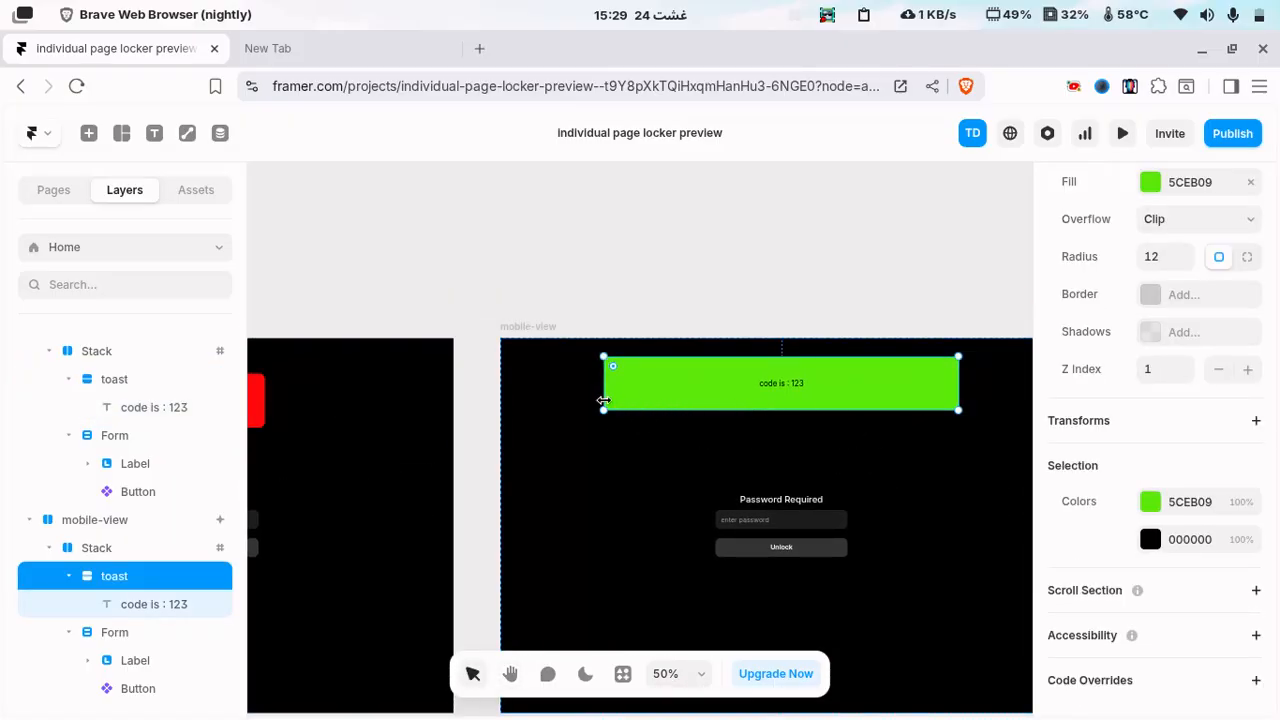
{"action": "left_click_drag", "start_coordinate": [609, 393], "coordinate": [608, 433]}
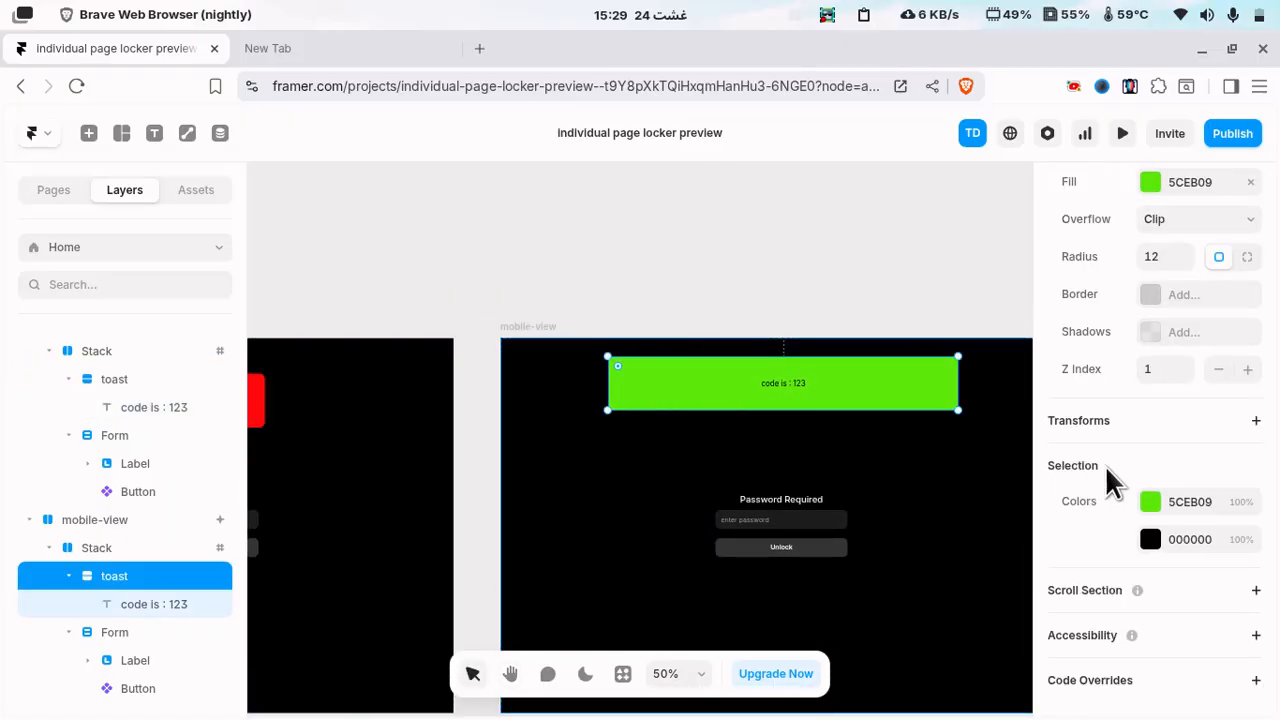
- Add a Rotate transform to the toast in the mobile-view frame and set it to 90°
{"action": "scroll", "coordinate": [1190, 445], "scroll_direction": "up", "scroll_amount": 3}
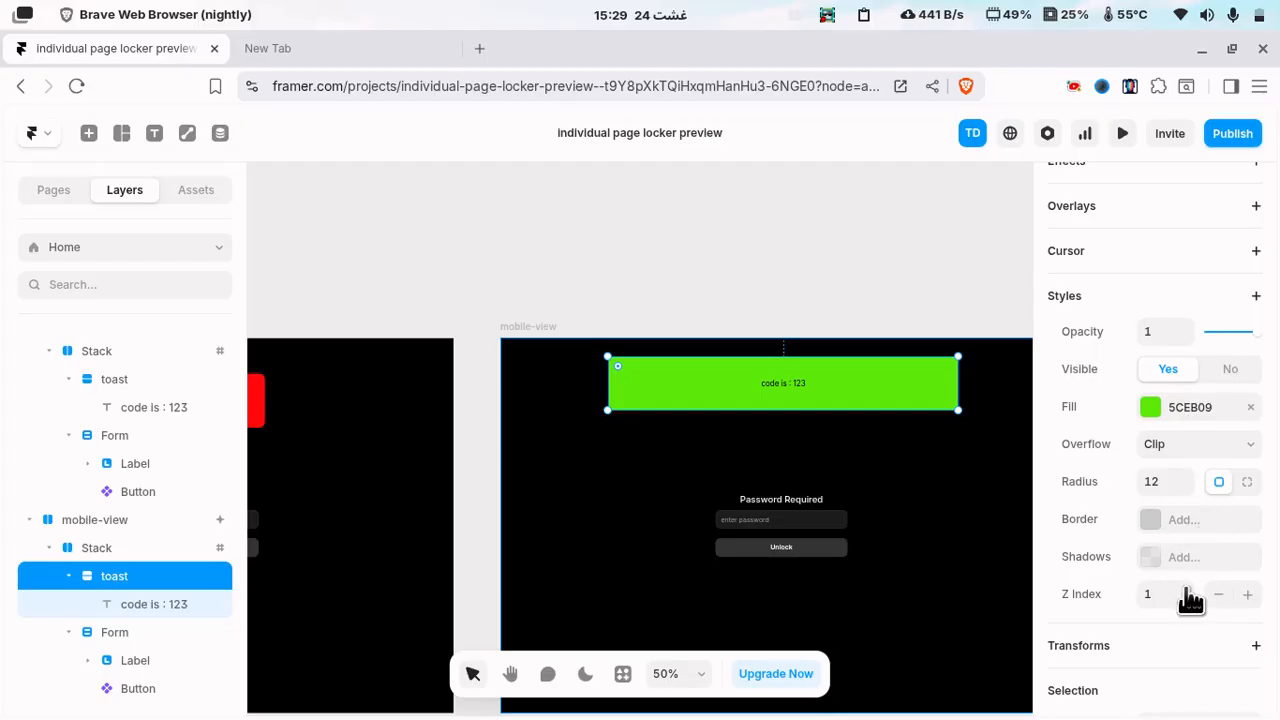
{"action": "scroll", "coordinate": [1190, 598], "scroll_direction": "down", "scroll_amount": 3}
{"action": "left_click", "coordinate": [1256, 421]}
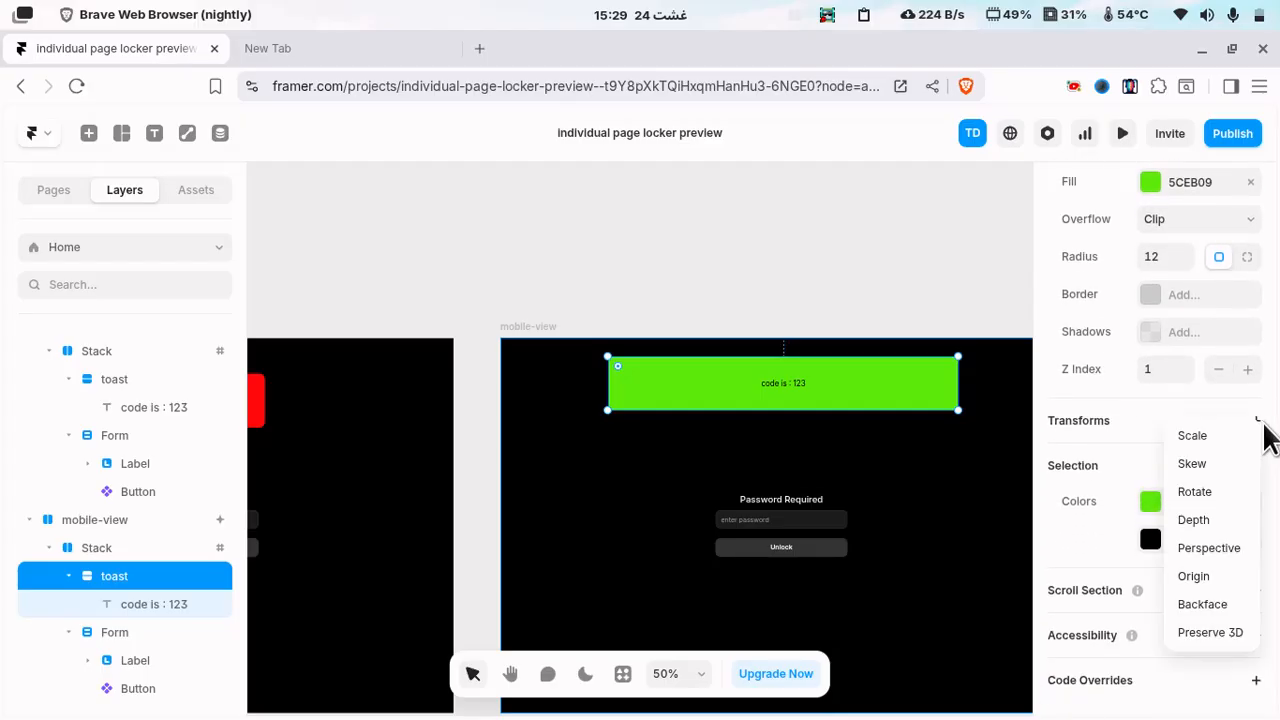
{"action": "left_click", "coordinate": [1214, 493]}
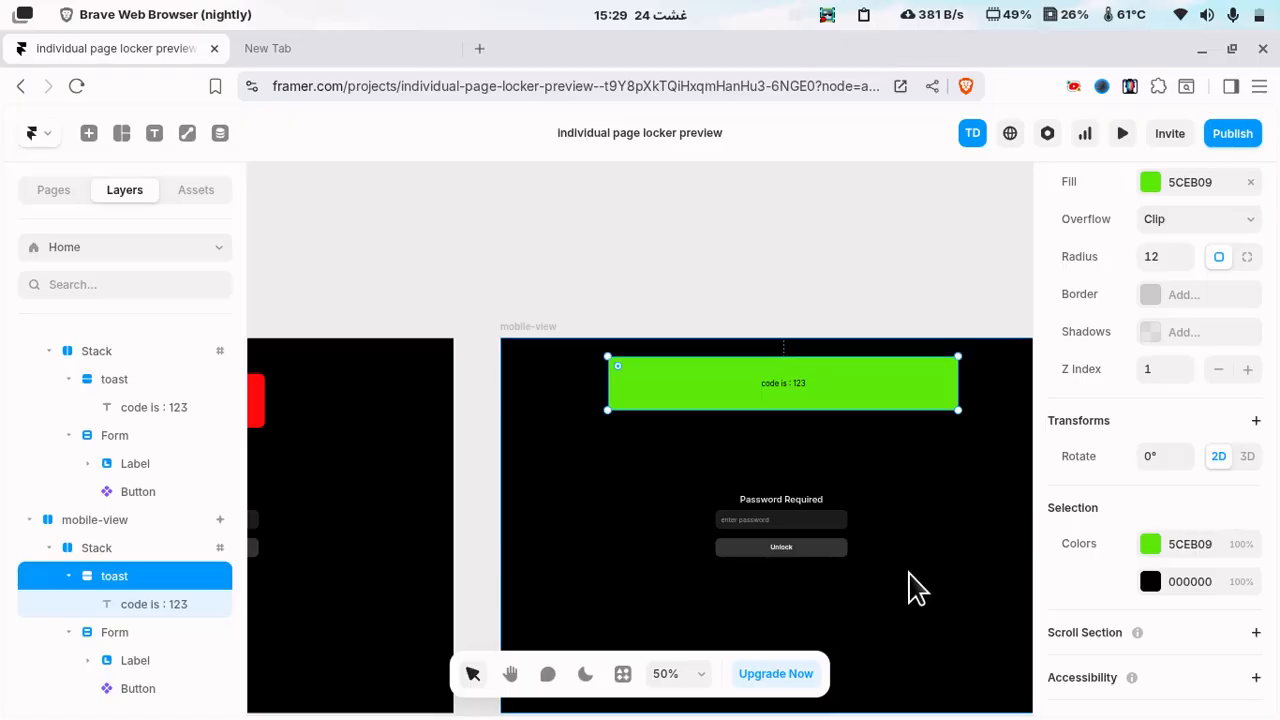
{"action": "left_click", "coordinate": [1152, 456]}
{"action": "scroll", "coordinate": [1177, 541], "scroll_direction": "up", "scroll_amount": 6}
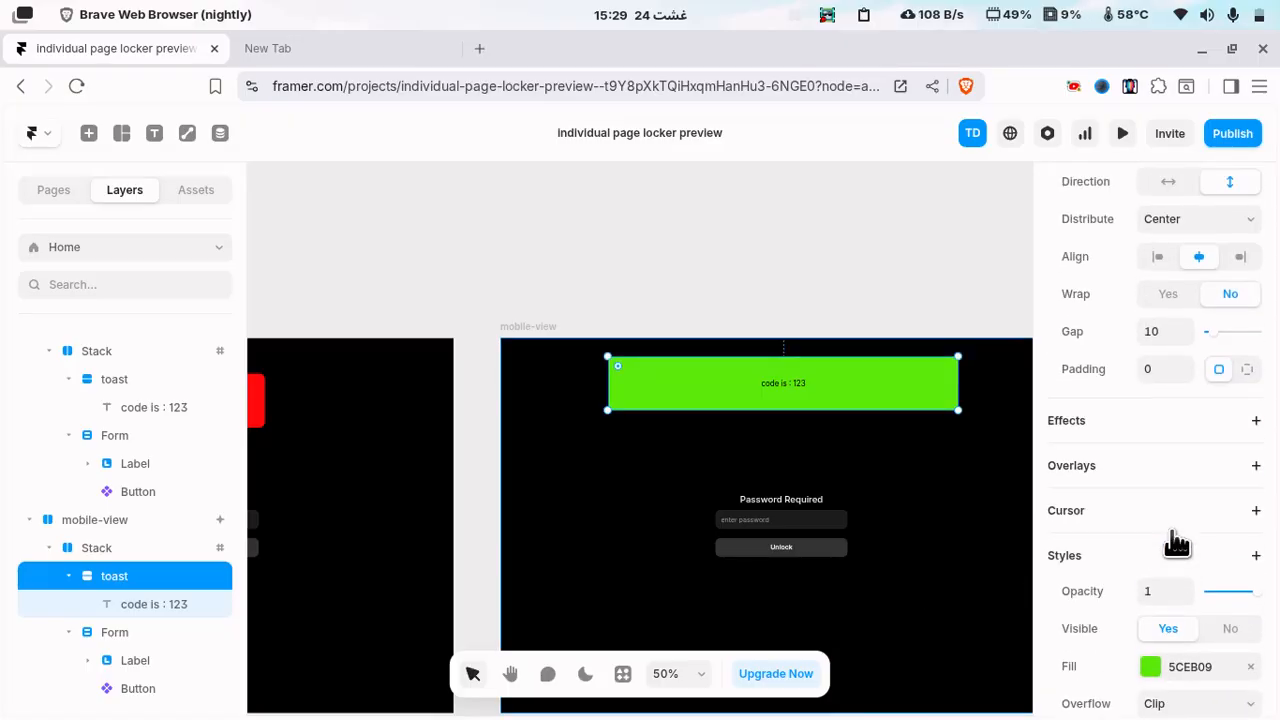
{"action": "scroll", "coordinate": [1170, 530], "scroll_direction": "down", "scroll_amount": 4}
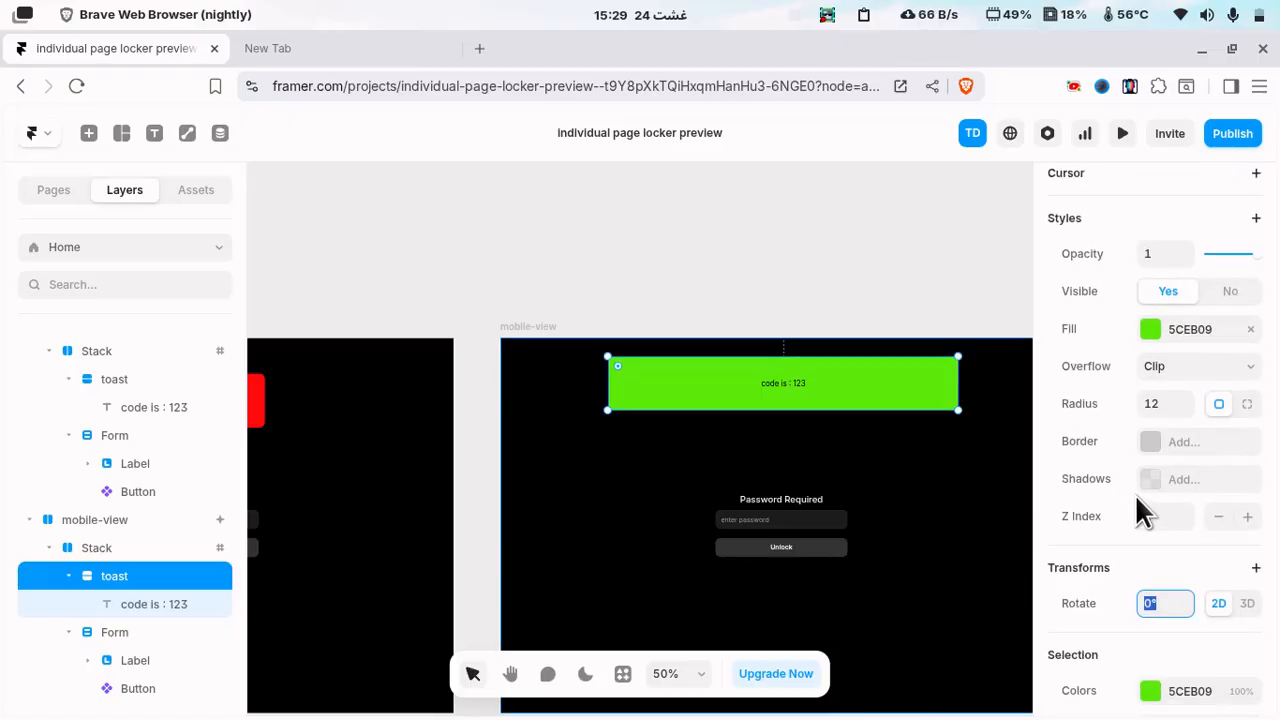
{"action": "scroll", "coordinate": [1135, 500], "scroll_direction": "down", "scroll_amount": 3}
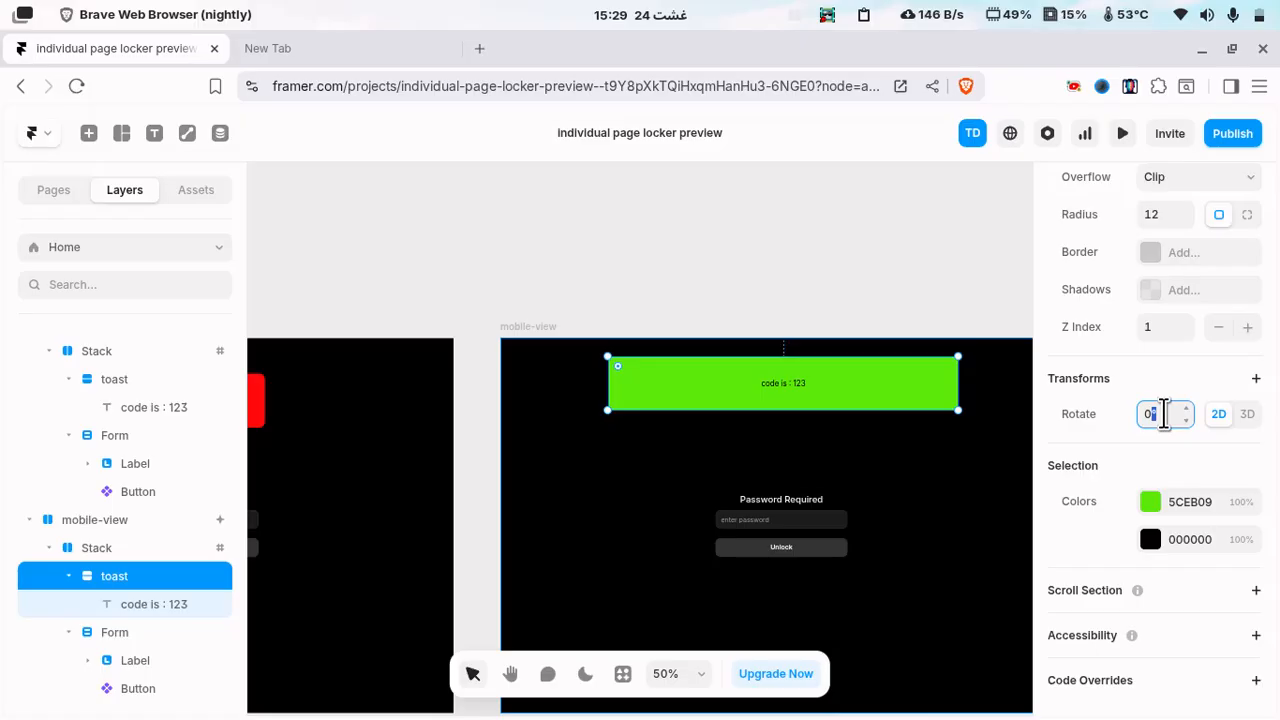
{"action": "type", "text": "0"}
{"action": "key", "text": "Return"}
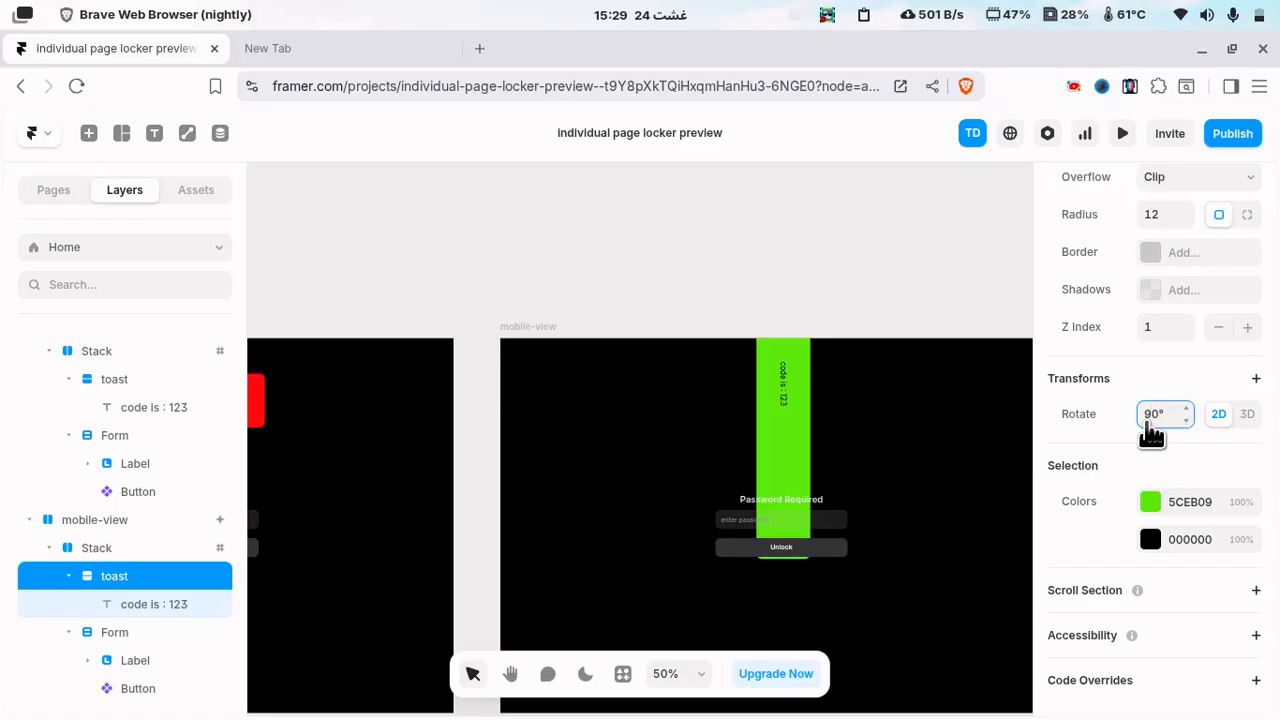
- Move the rotated toast beside the password form in the mobile-view frame and shorten it
{"action": "left_click_drag", "start_coordinate": [778, 443], "coordinate": [611, 576]}
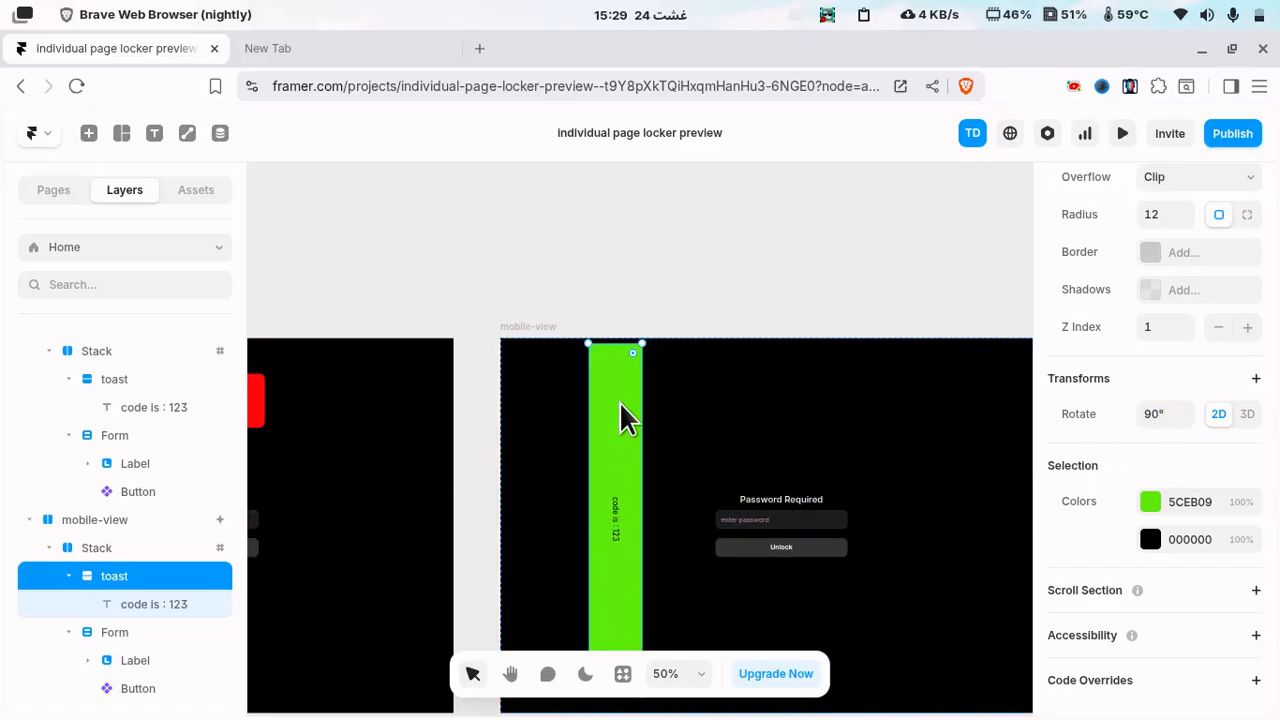
{"action": "left_click_drag", "start_coordinate": [612, 345], "coordinate": [614, 466]}
{"action": "left_click_drag", "start_coordinate": [629, 547], "coordinate": [668, 482]}
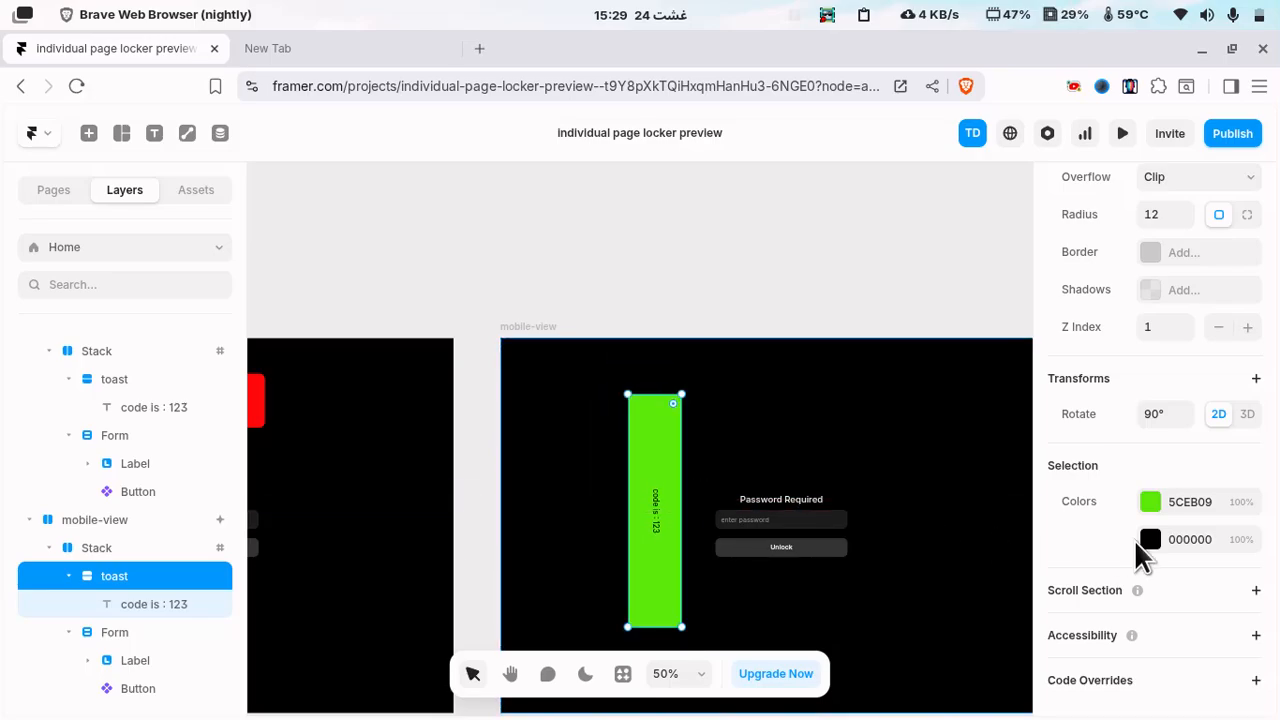
- Set the rotation of the toast in the mobile-view frame to 0°
{"action": "left_click", "coordinate": [1166, 420]}
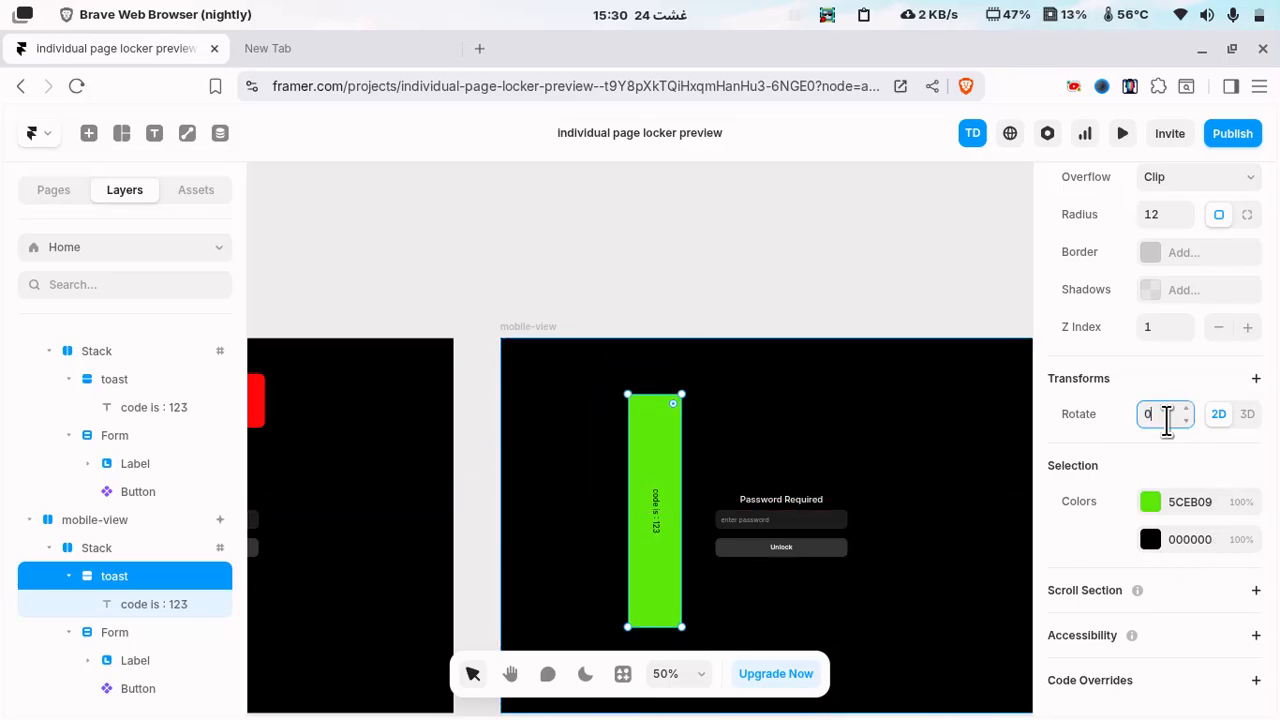
{"action": "type", "text": "0"}
{"action": "key", "text": "Return"}
- Move the green toast above the password form in the mobile-view frame and make it narrower
{"action": "double_click", "coordinate": [689, 492]}
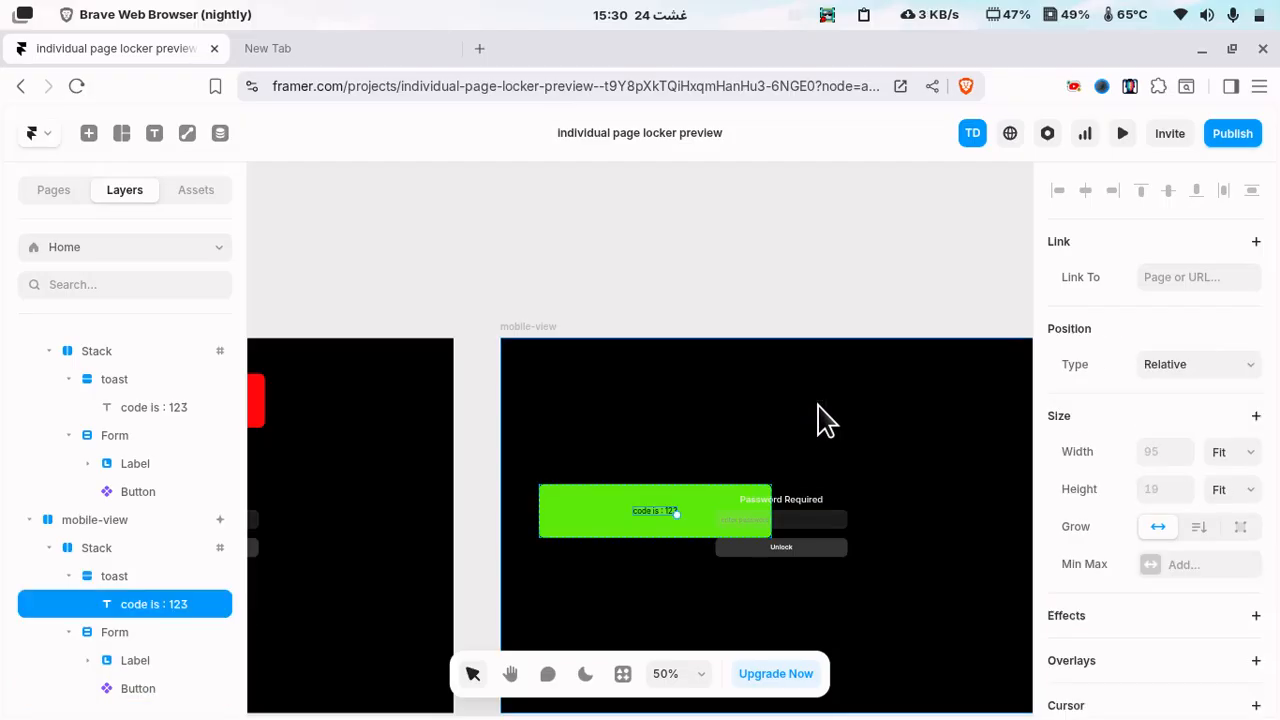
{"action": "left_click_drag", "start_coordinate": [634, 528], "coordinate": [724, 415]}
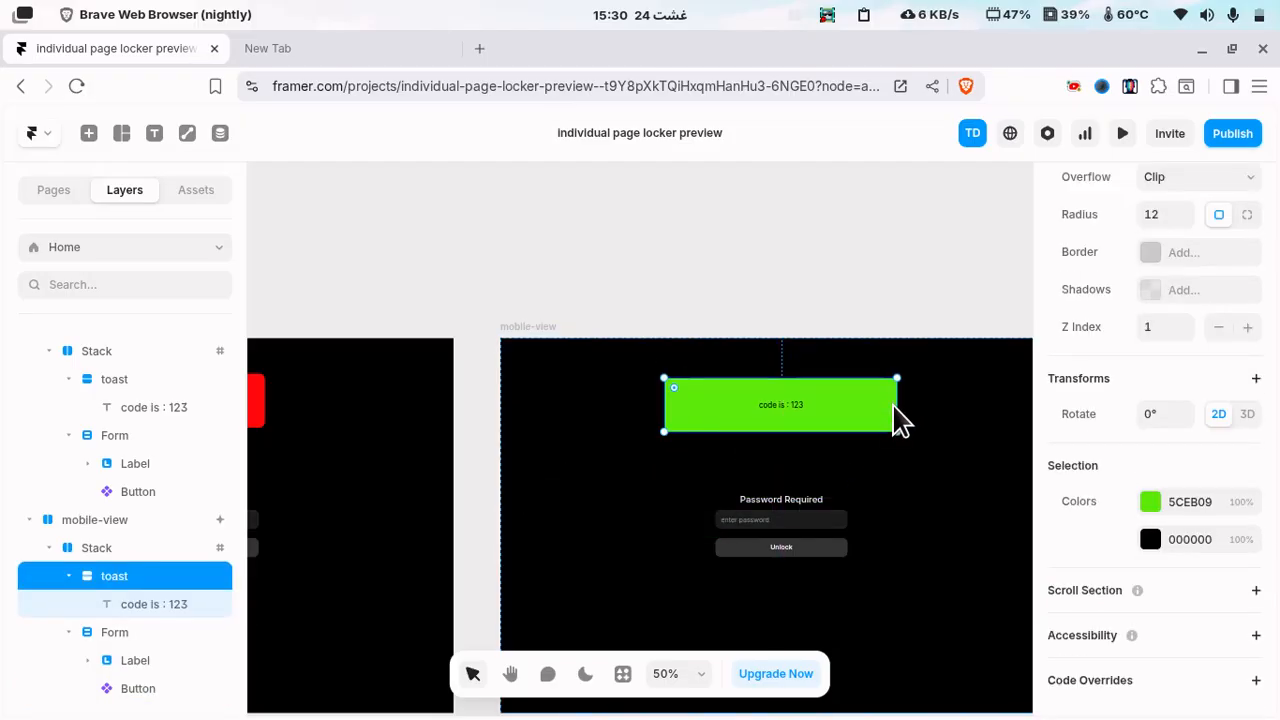
{"action": "left_click_drag", "start_coordinate": [870, 405], "coordinate": [866, 434]}
- Change the color of the toast in the mobile-view frame to purple A015E6
{"action": "left_click", "coordinate": [1180, 508]}
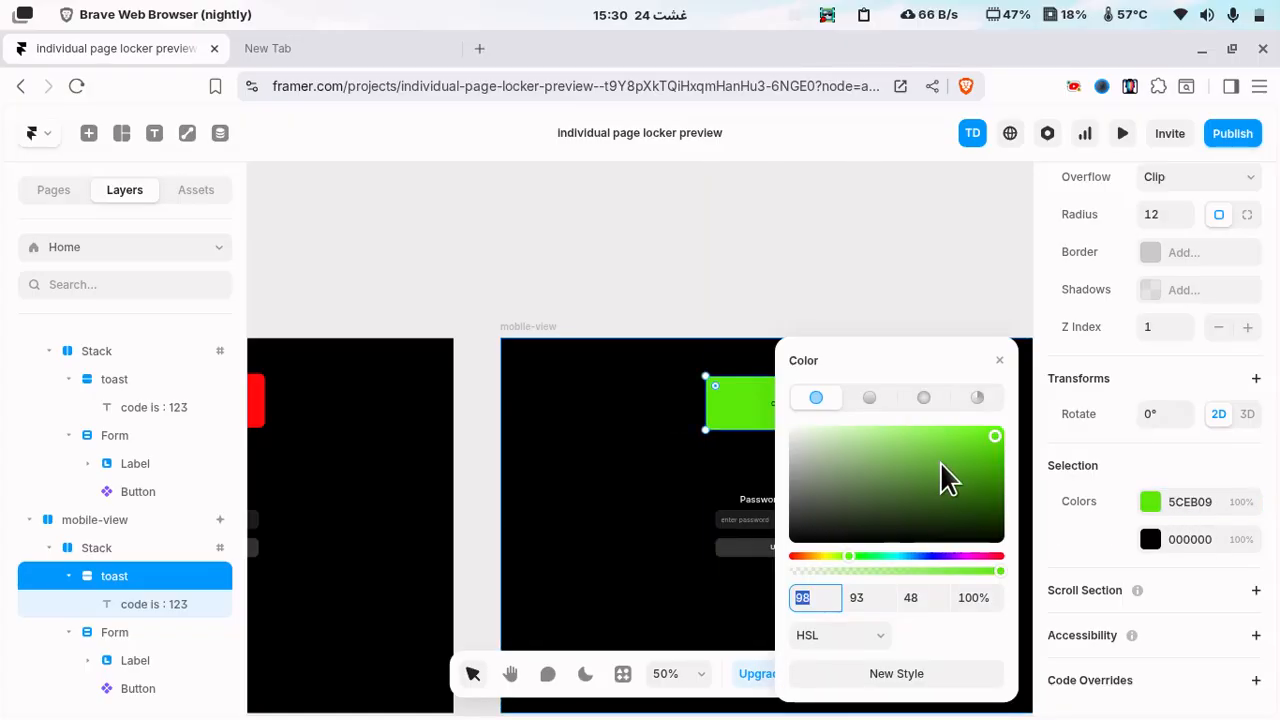
{"action": "left_click_drag", "start_coordinate": [938, 556], "coordinate": [960, 558]}
{"action": "left_click_drag", "start_coordinate": [975, 482], "coordinate": [991, 429]}
{"action": "left_click", "coordinate": [1000, 361]}
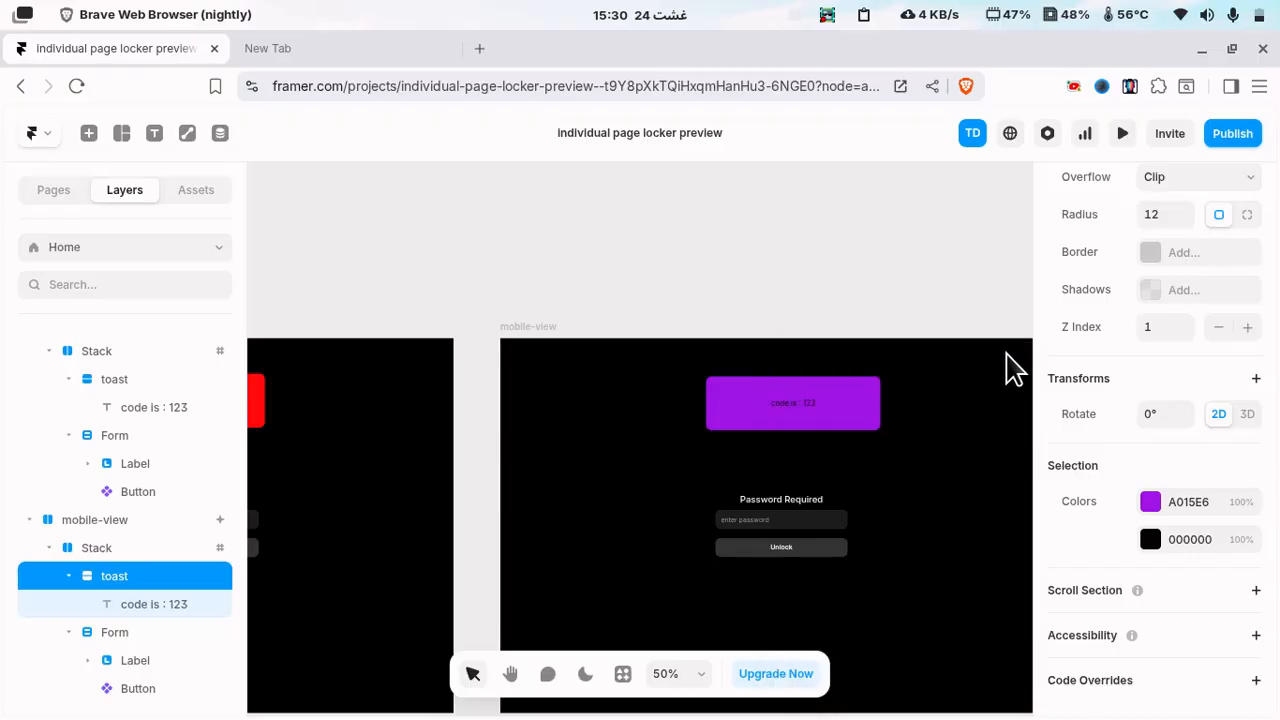
- Select the PasswordLockerPro component in the Desktop Stack and check its locker frame settings
{"action": "scroll", "coordinate": [880, 410], "scroll_direction": "down", "scroll_amount": 2}
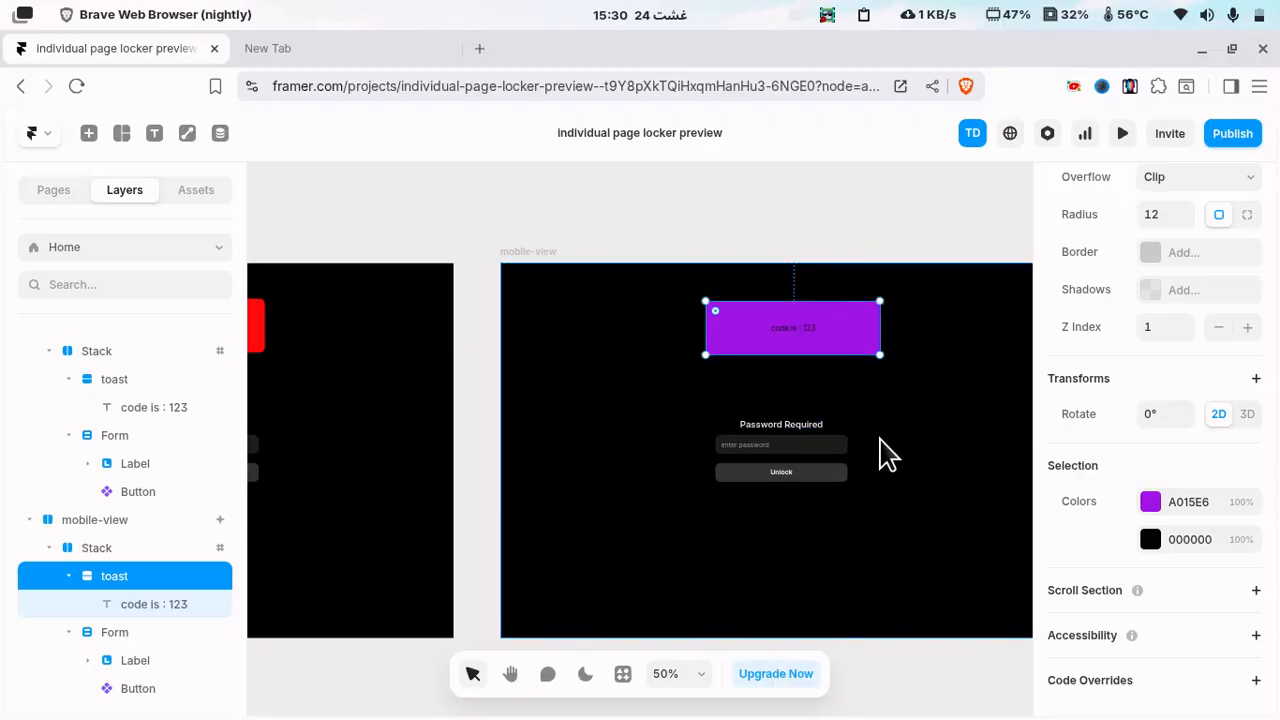
{"action": "scroll", "coordinate": [749, 429], "scroll_direction": "down", "scroll_amount": 5}
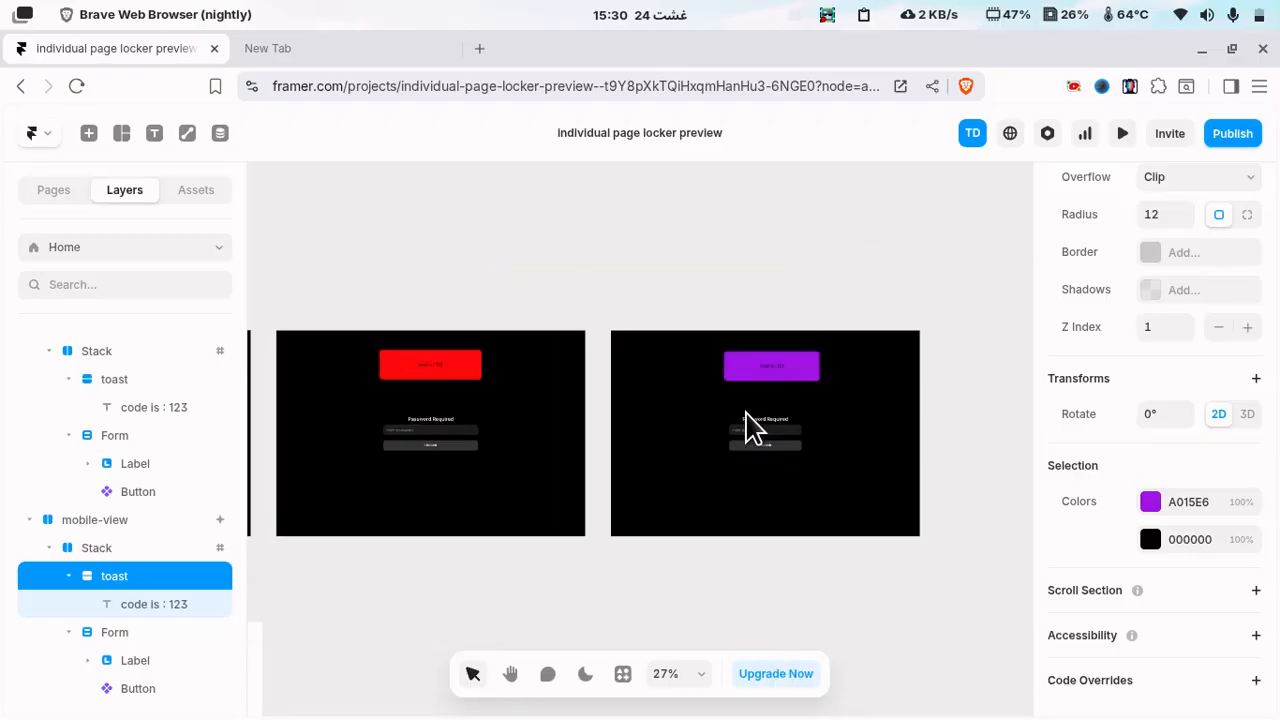
{"action": "key", "text": "space"}
{"action": "left_click_drag", "start_coordinate": [480, 447], "coordinate": [705, 370]}
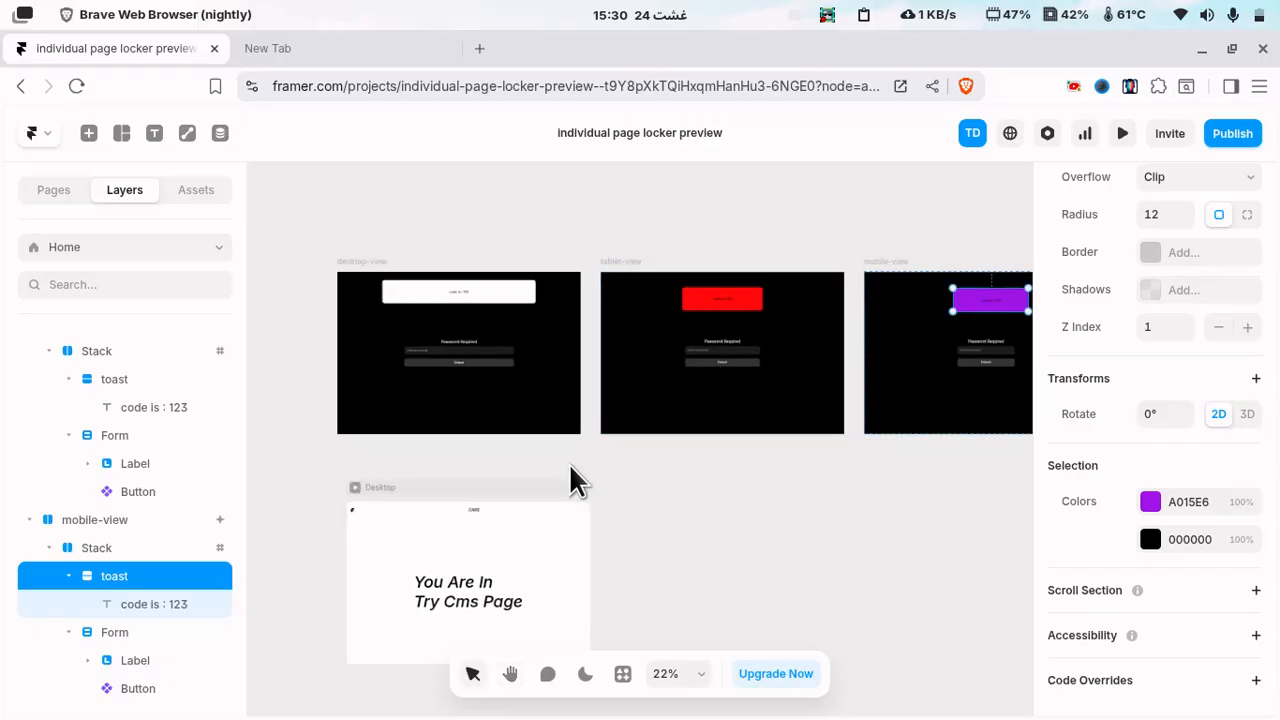
{"action": "scroll", "coordinate": [130, 385], "scroll_direction": "up", "scroll_amount": 3}
{"action": "left_click", "coordinate": [112, 343]}
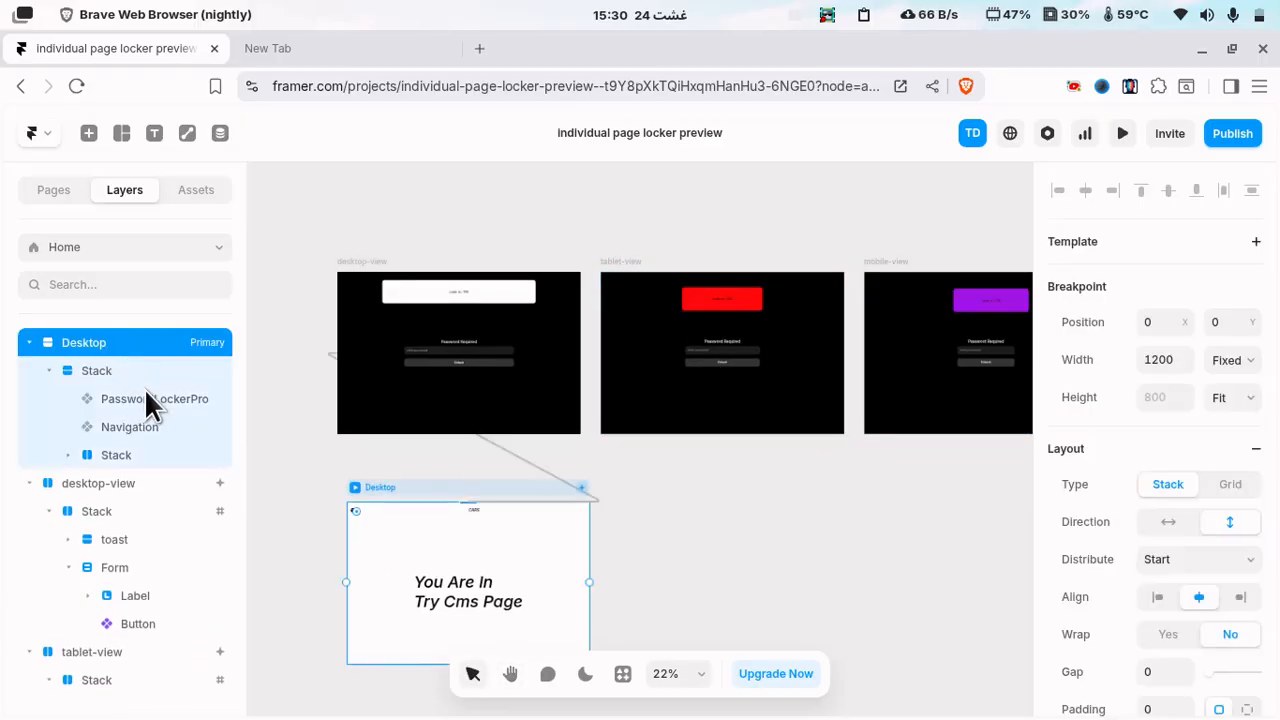
{"action": "left_click", "coordinate": [119, 397]}
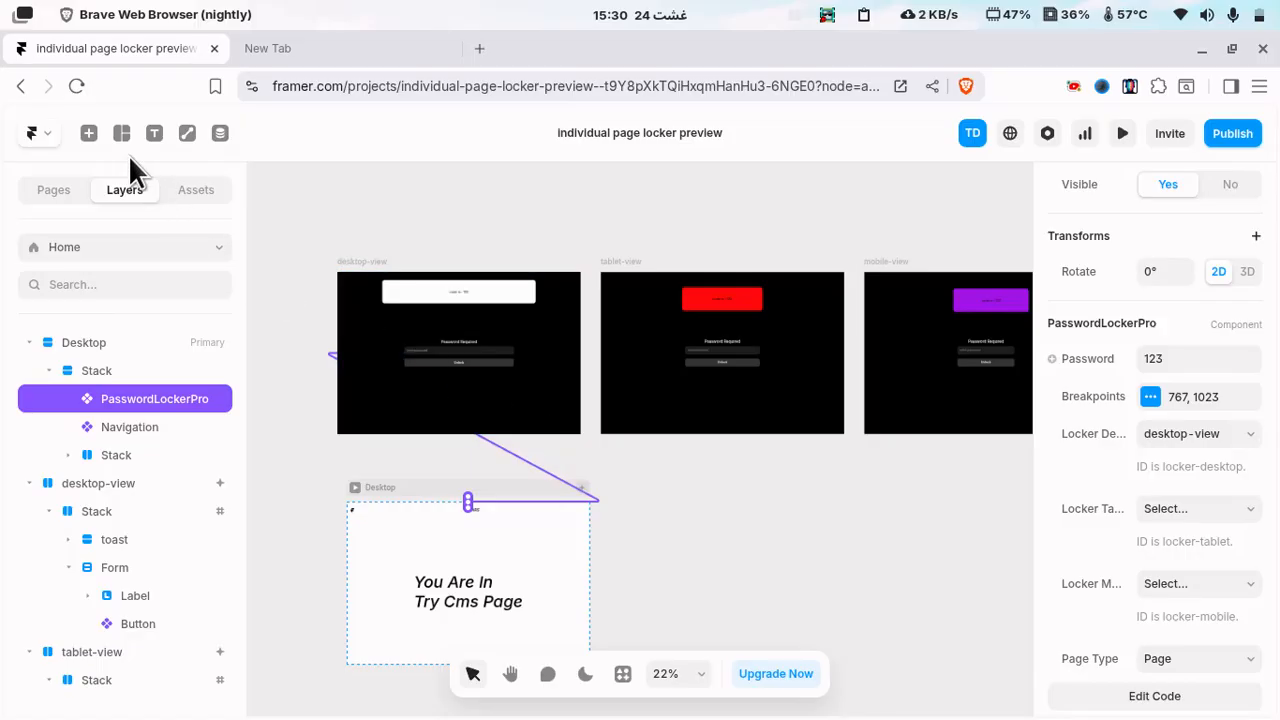
{"action": "left_click", "coordinate": [89, 133]}
{"action": "type", "text": "s"}
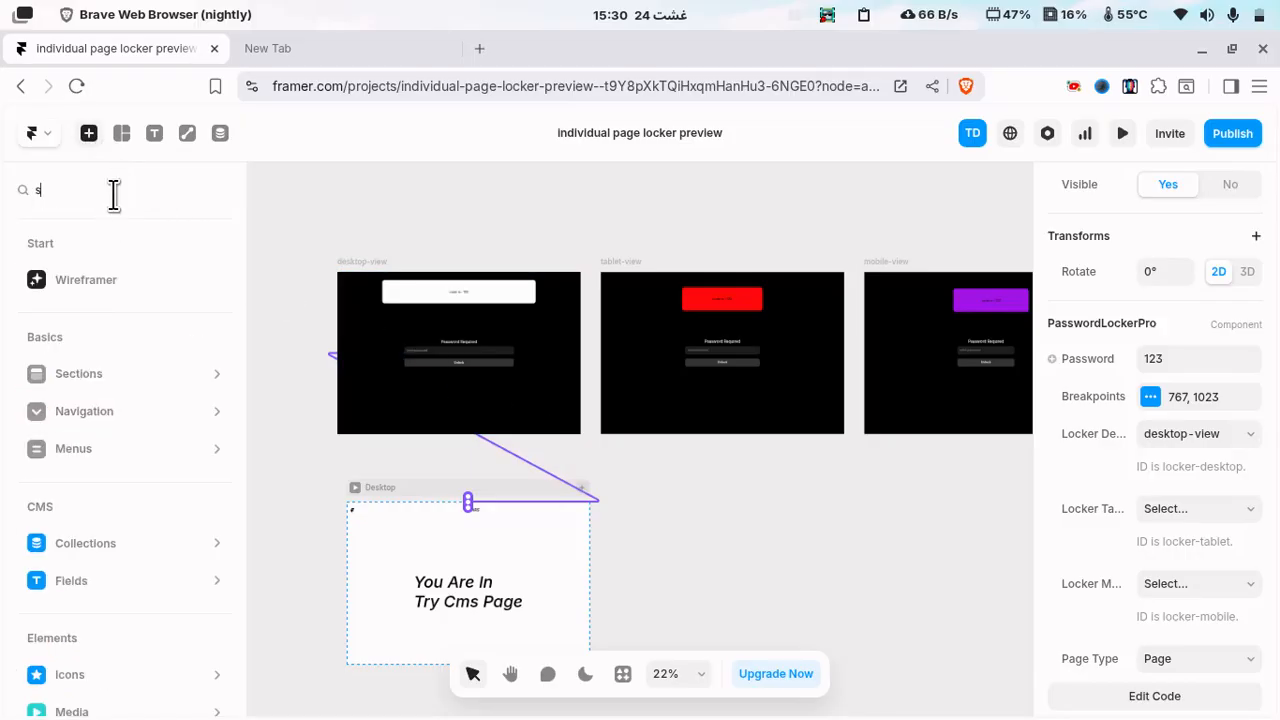
{"action": "type", "text": "lider"}
{"action": "key", "text": "BackSpace"}
{"action": "key", "text": "BackSpace"}
{"action": "key", "text": "BackSpace"}
{"action": "key", "text": "BackSpace"}
{"action": "key", "text": "BackSpace"}
{"action": "key", "text": "BackSpace"}
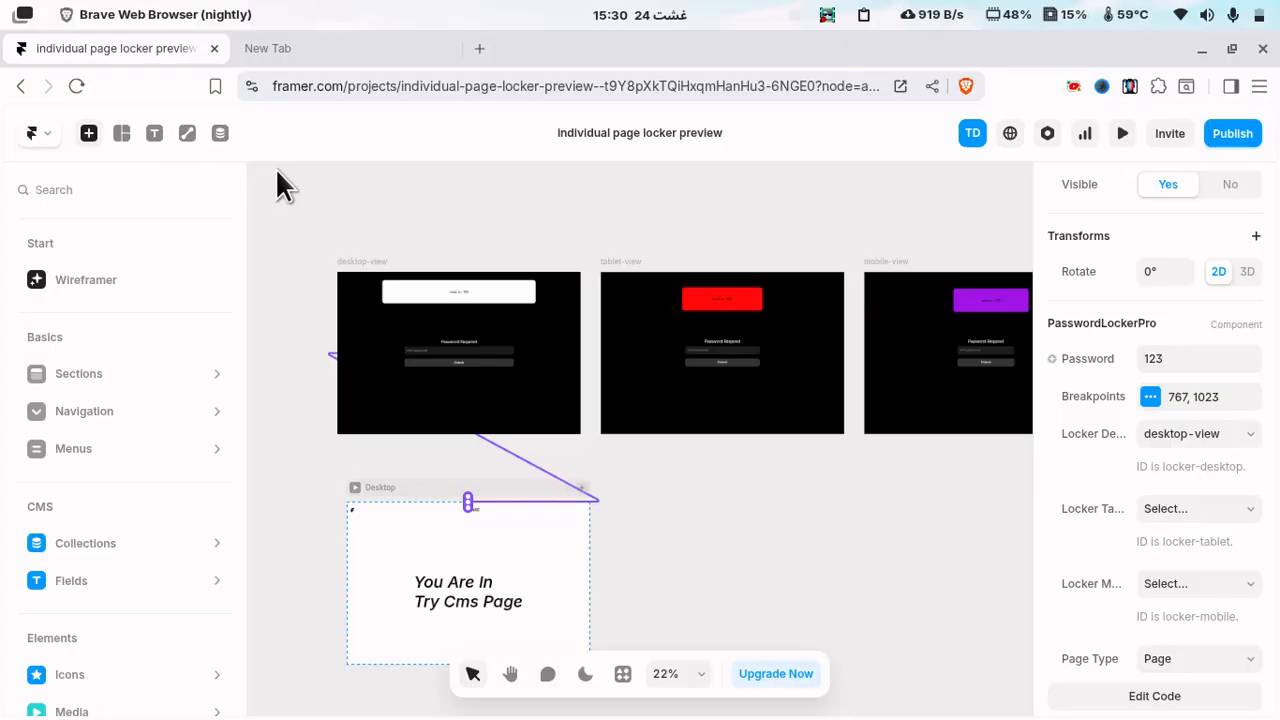
{"action": "key", "text": "Escape"}
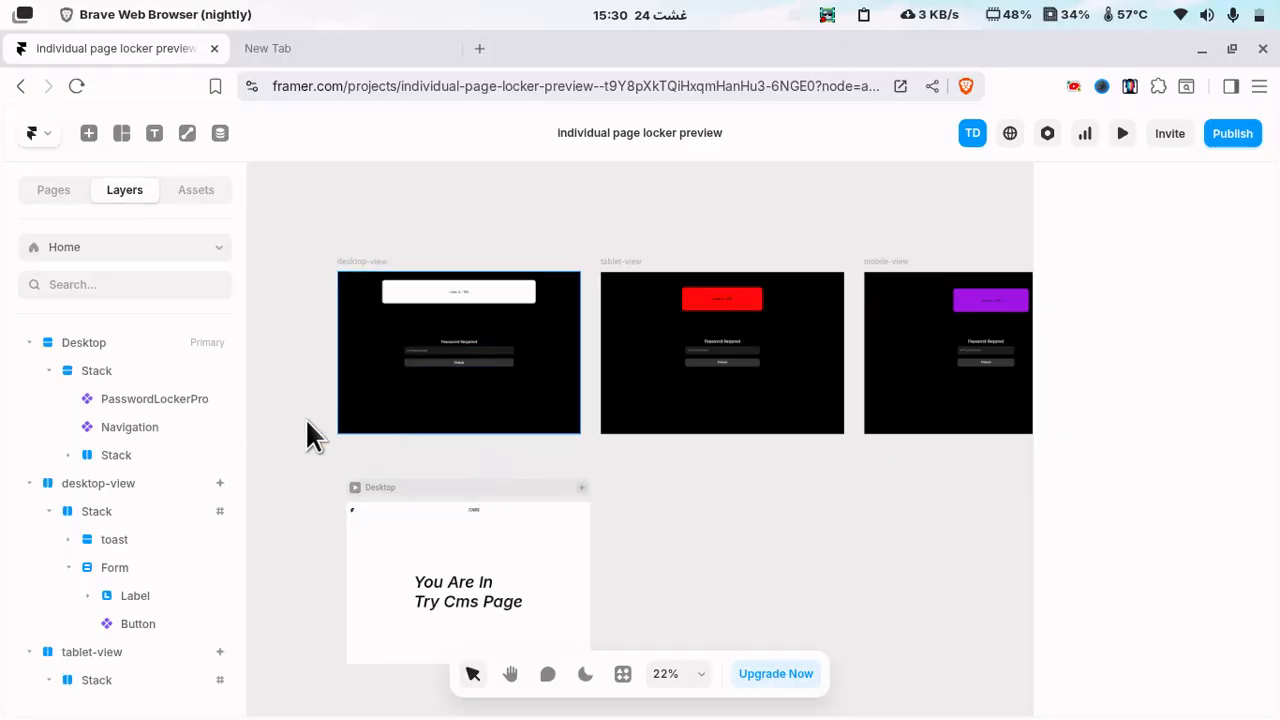
- Connect the PasswordLockerPro component to the tablet-view frame as its Locker Tablet
{"action": "left_click", "coordinate": [157, 398]}
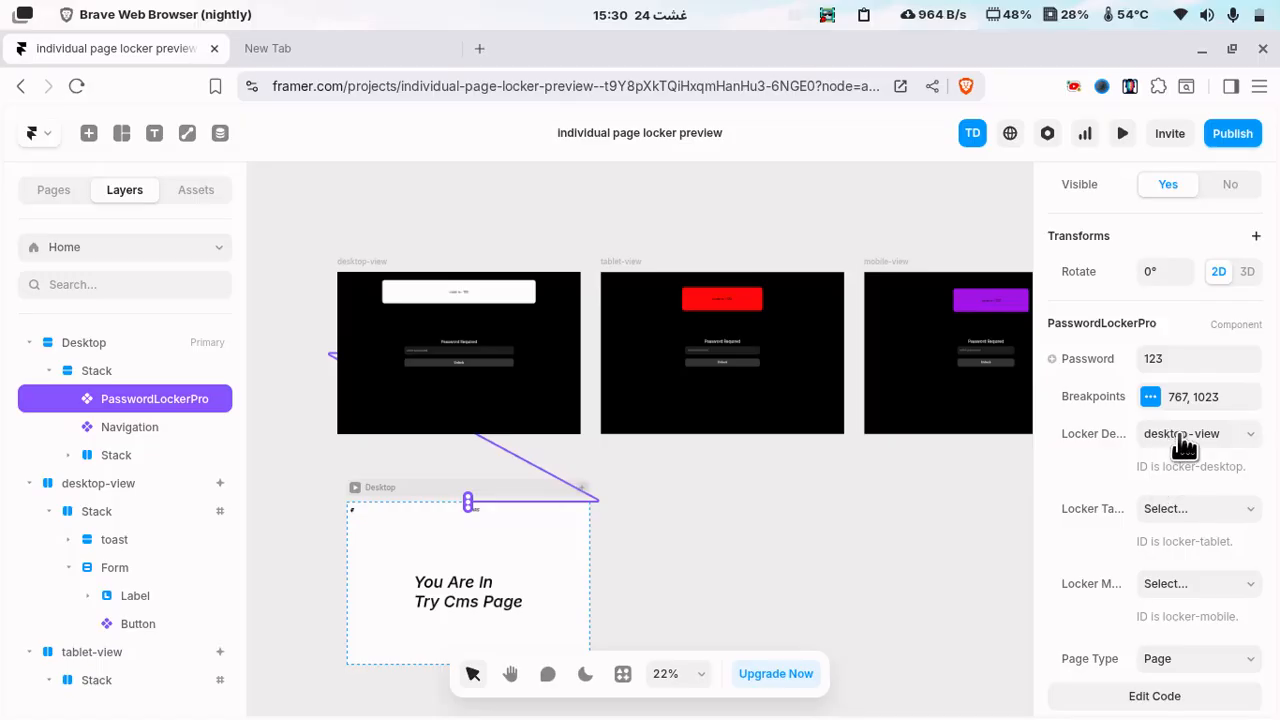
{"action": "left_click_drag", "start_coordinate": [467, 502], "coordinate": [733, 395]}
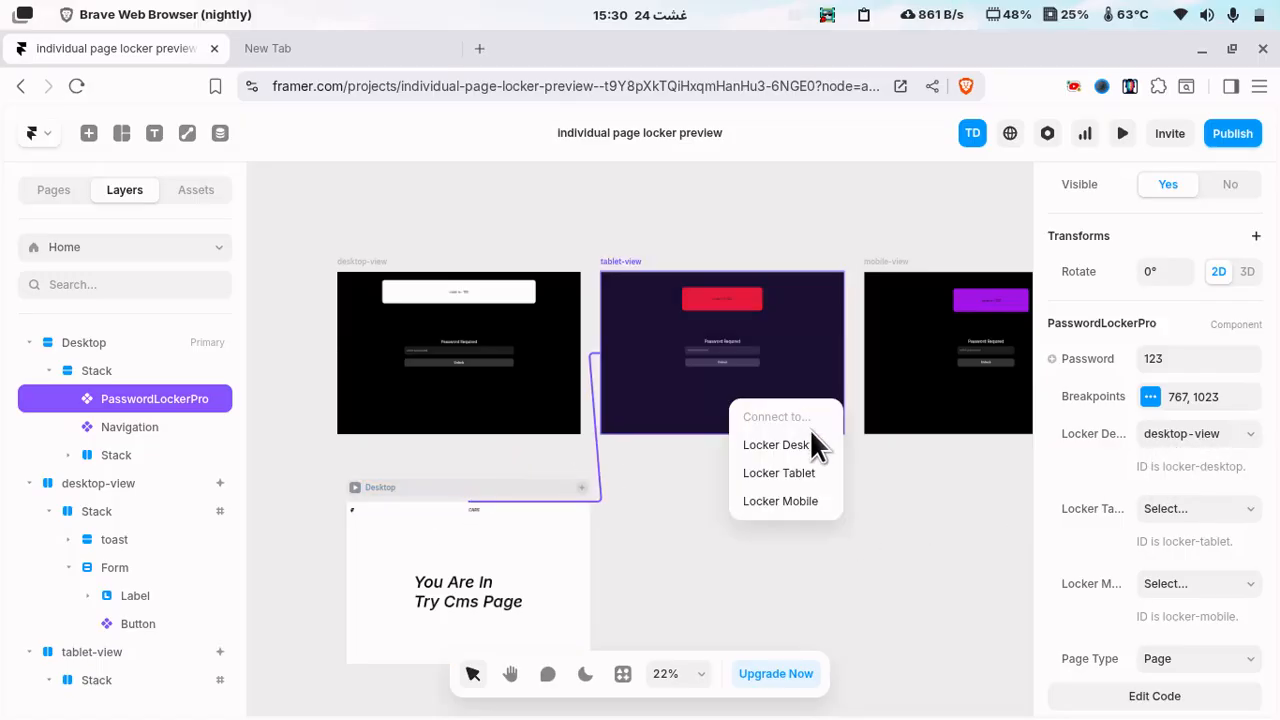
{"action": "left_click", "coordinate": [786, 478]}
- Connect the PasswordLockerPro component to the mobile-view frame as its Locker Mobile and review its breakpoint limits
{"action": "left_click_drag", "start_coordinate": [468, 503], "coordinate": [952, 416]}
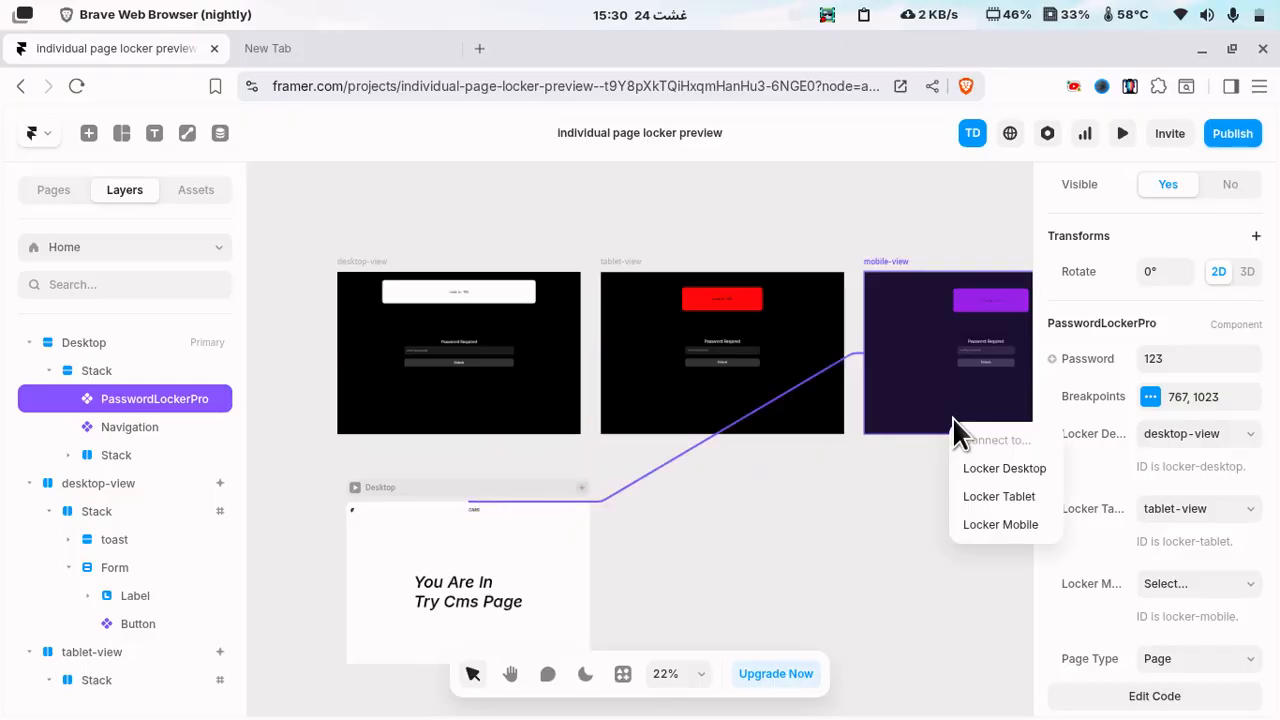
{"action": "left_click", "coordinate": [975, 525]}
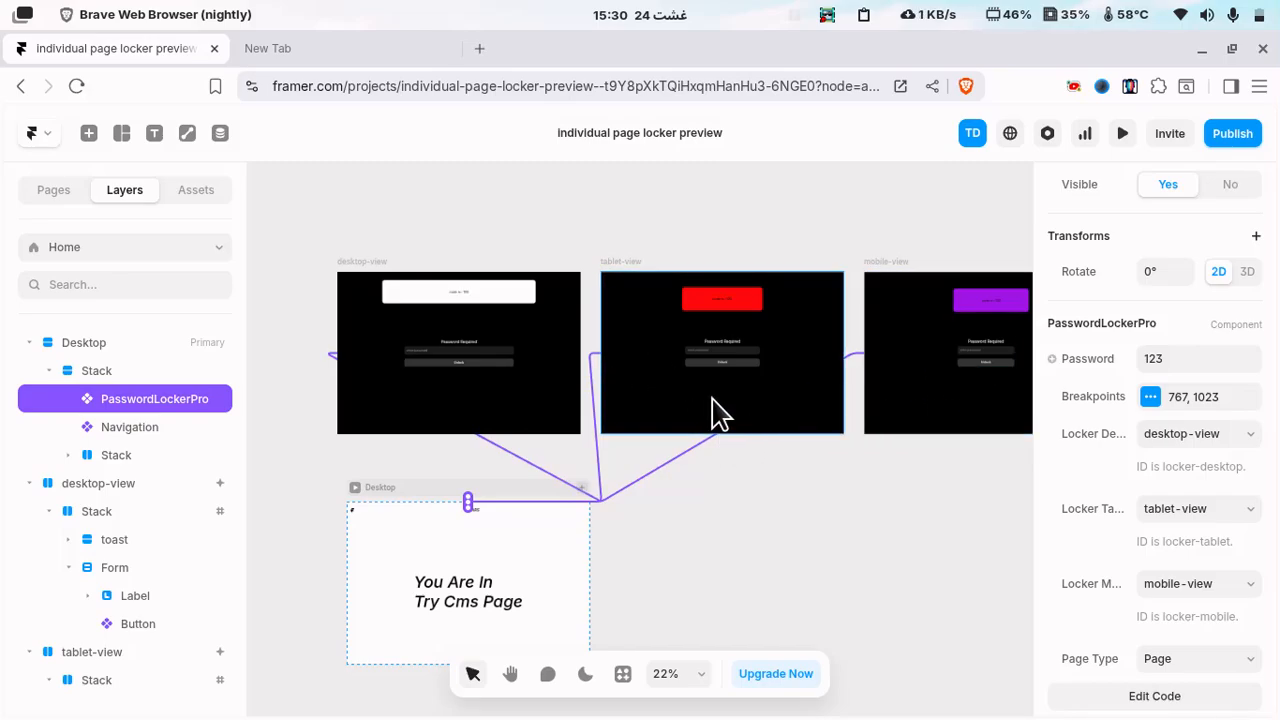
{"action": "left_click", "coordinate": [1197, 400]}
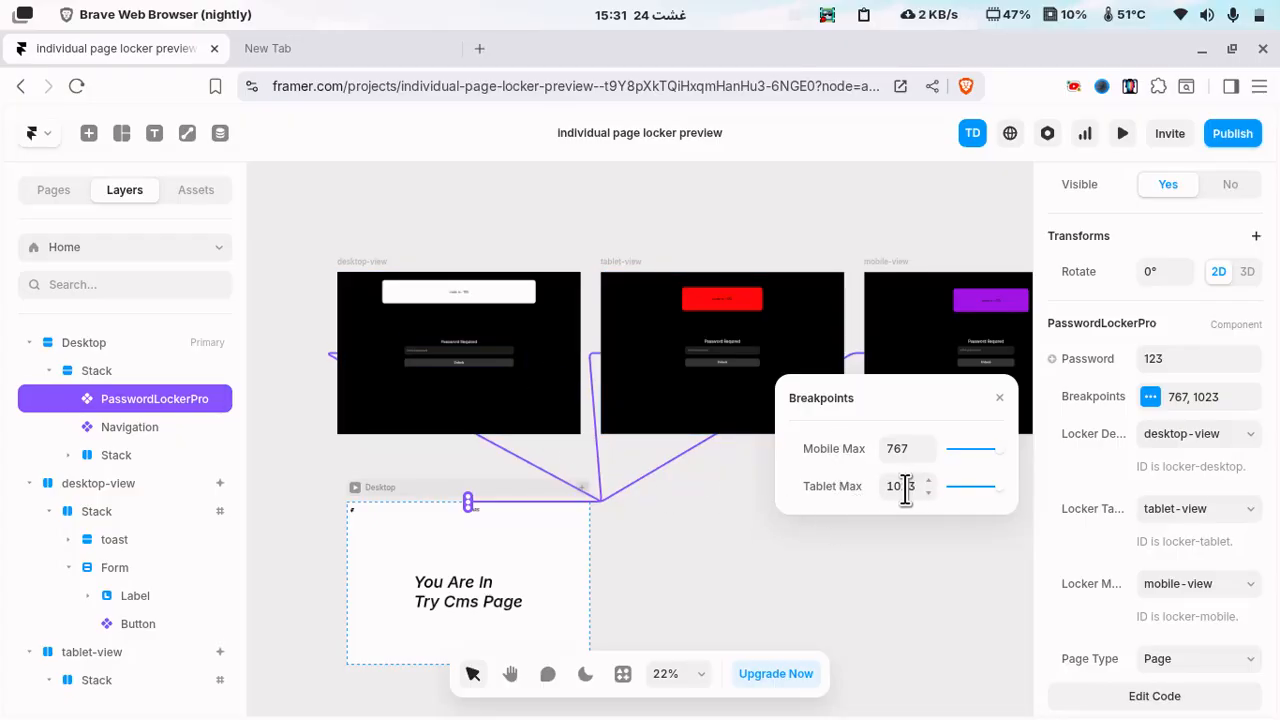
{"action": "left_click", "coordinate": [924, 580]}
- Choose Page as the Page Type of the PasswordLockerPro component and preview the Home page
{"action": "left_click", "coordinate": [156, 405]}
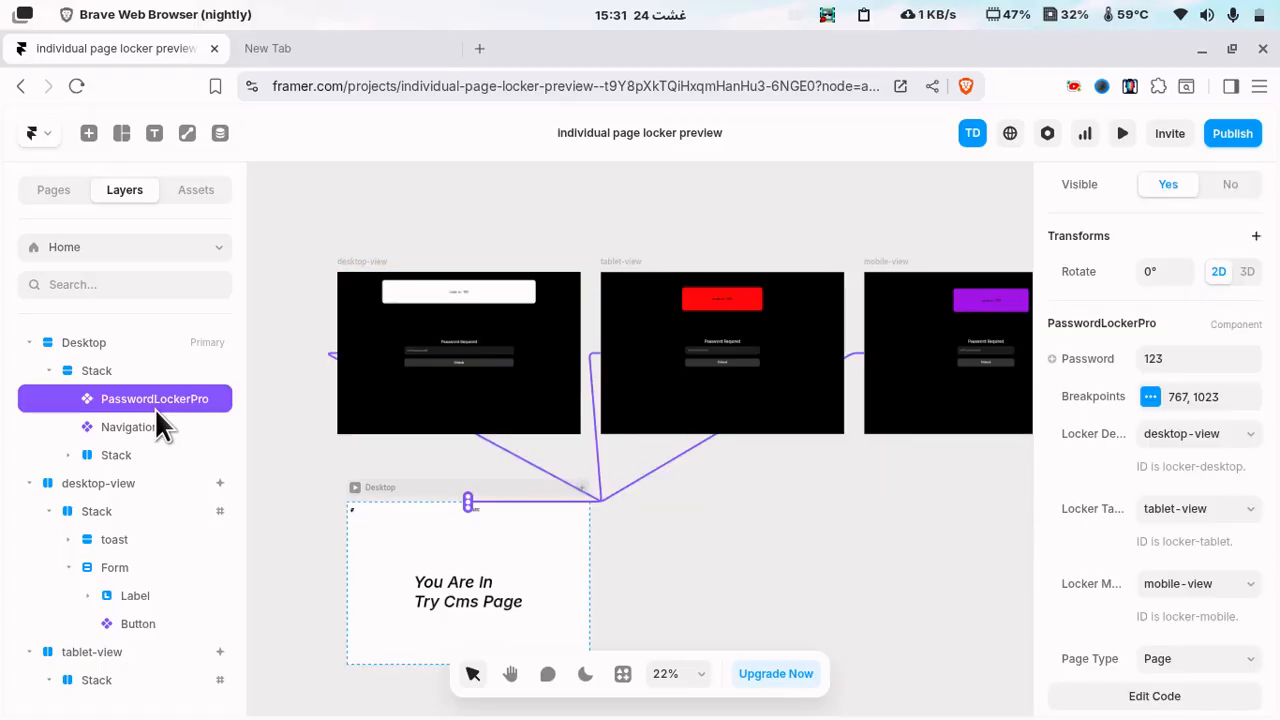
{"action": "scroll", "coordinate": [1075, 490], "scroll_direction": "down", "scroll_amount": 2}
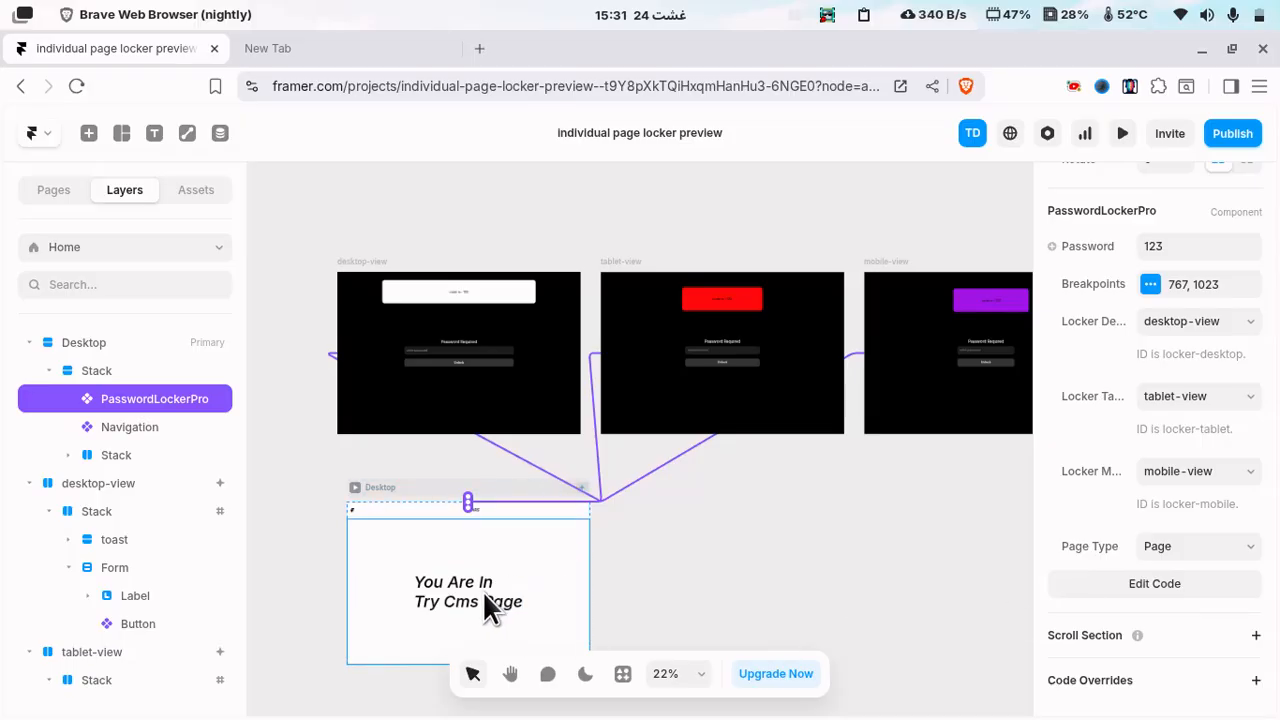
{"action": "left_click", "coordinate": [1186, 556]}
{"action": "left_click", "coordinate": [1184, 571]}
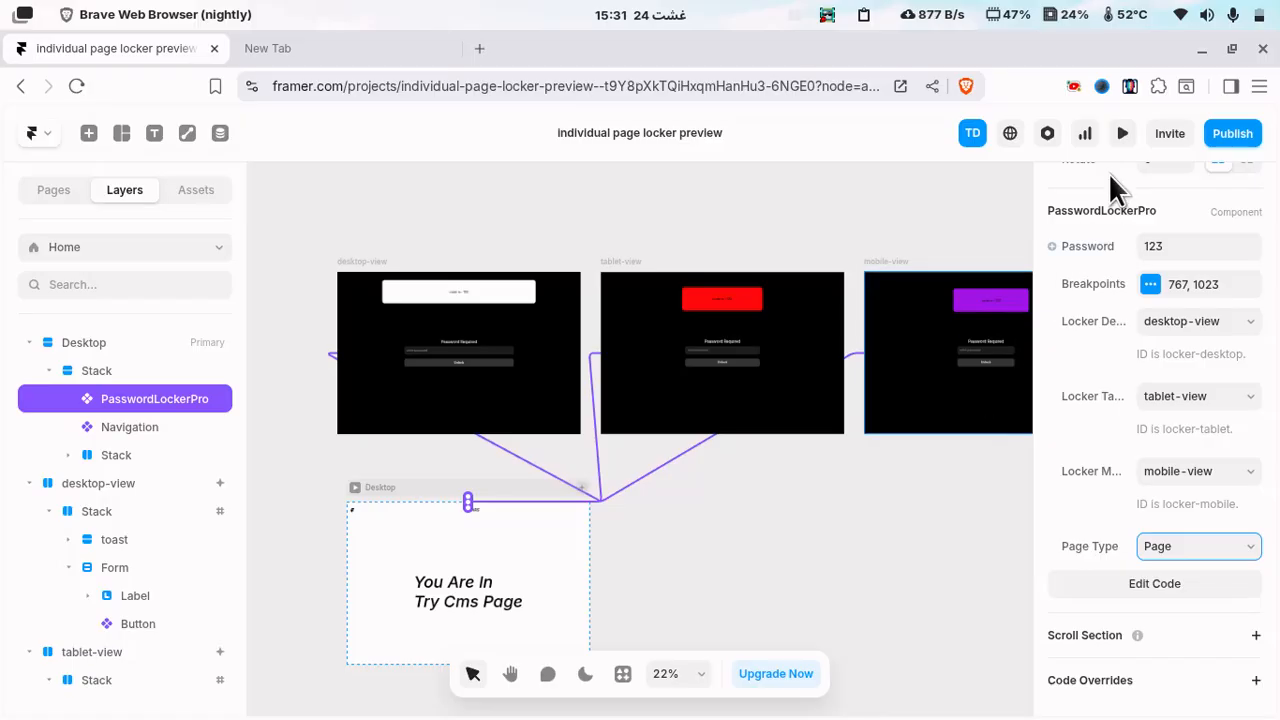
{"action": "left_click", "coordinate": [1122, 133]}
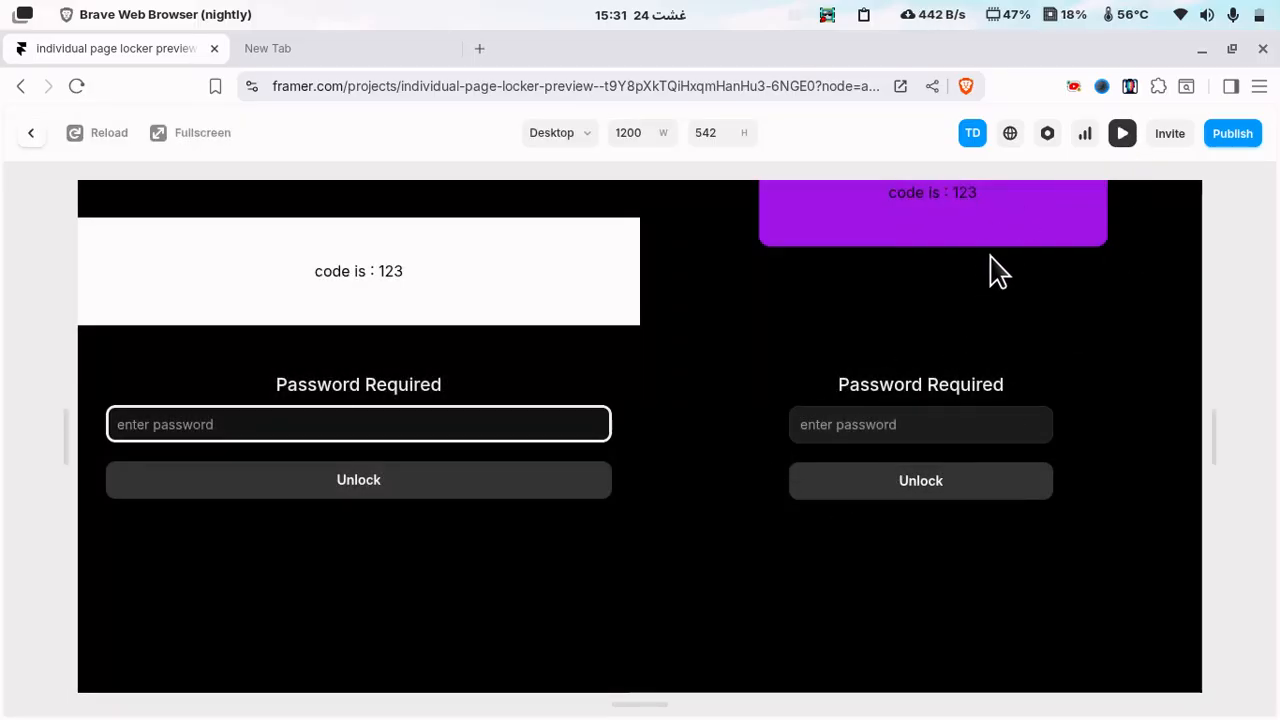
{"action": "left_click", "coordinate": [1122, 134]}
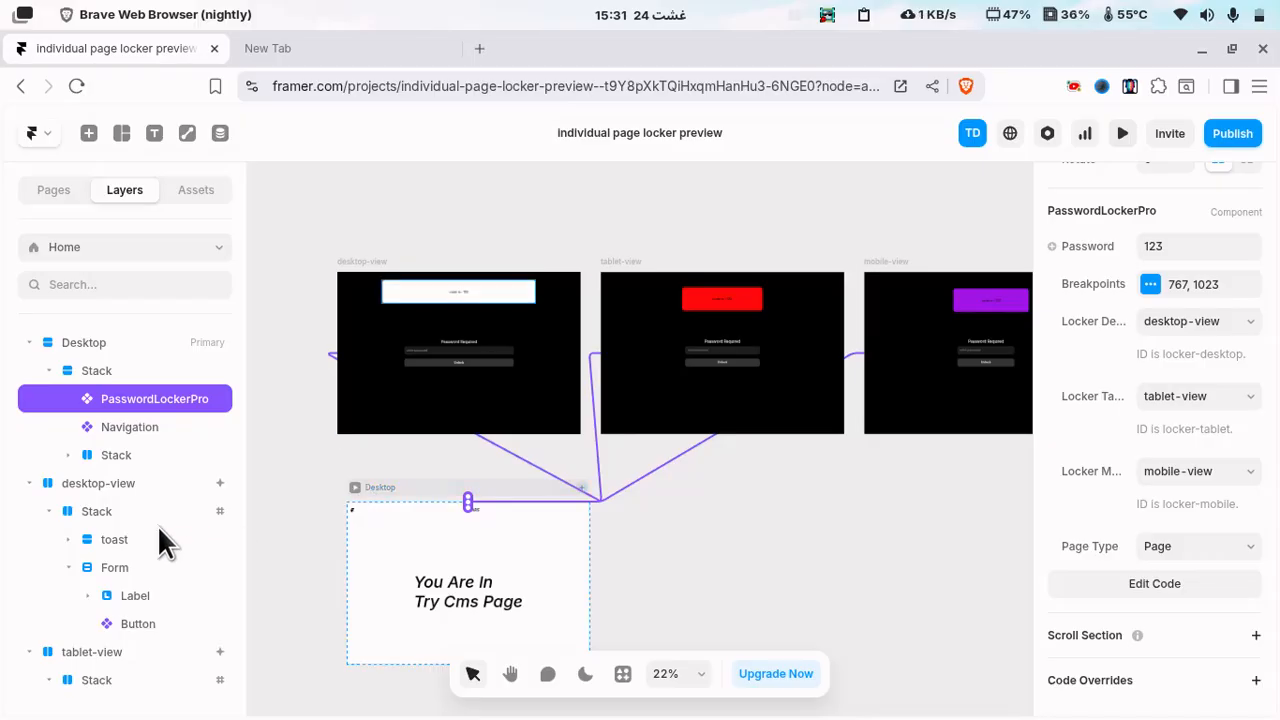
- Compare the Scroll Section names of the desktop-view, tablet-view and mobile-view Stacks with the locker IDs expected by PasswordLockerPro
{"action": "left_click", "coordinate": [134, 514]}
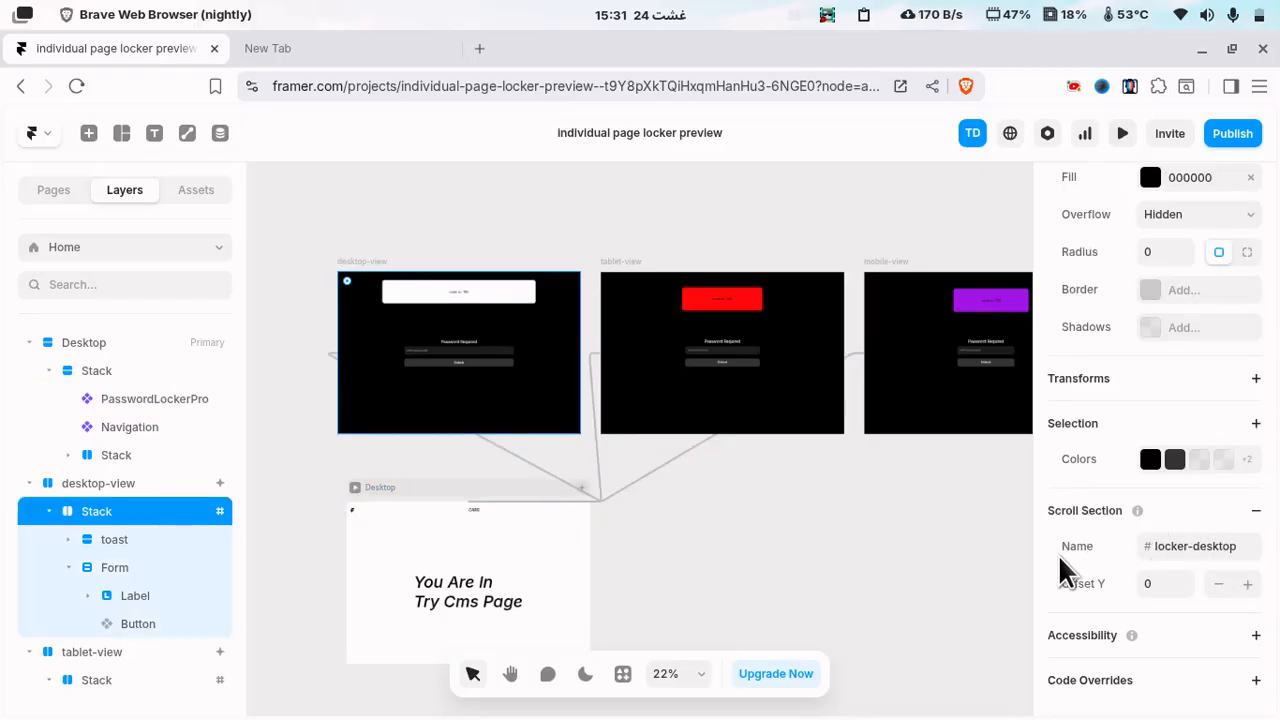
{"action": "scroll", "coordinate": [200, 556], "scroll_direction": "down", "scroll_amount": 5}
{"action": "scroll", "coordinate": [150, 540], "scroll_direction": "up", "scroll_amount": 2}
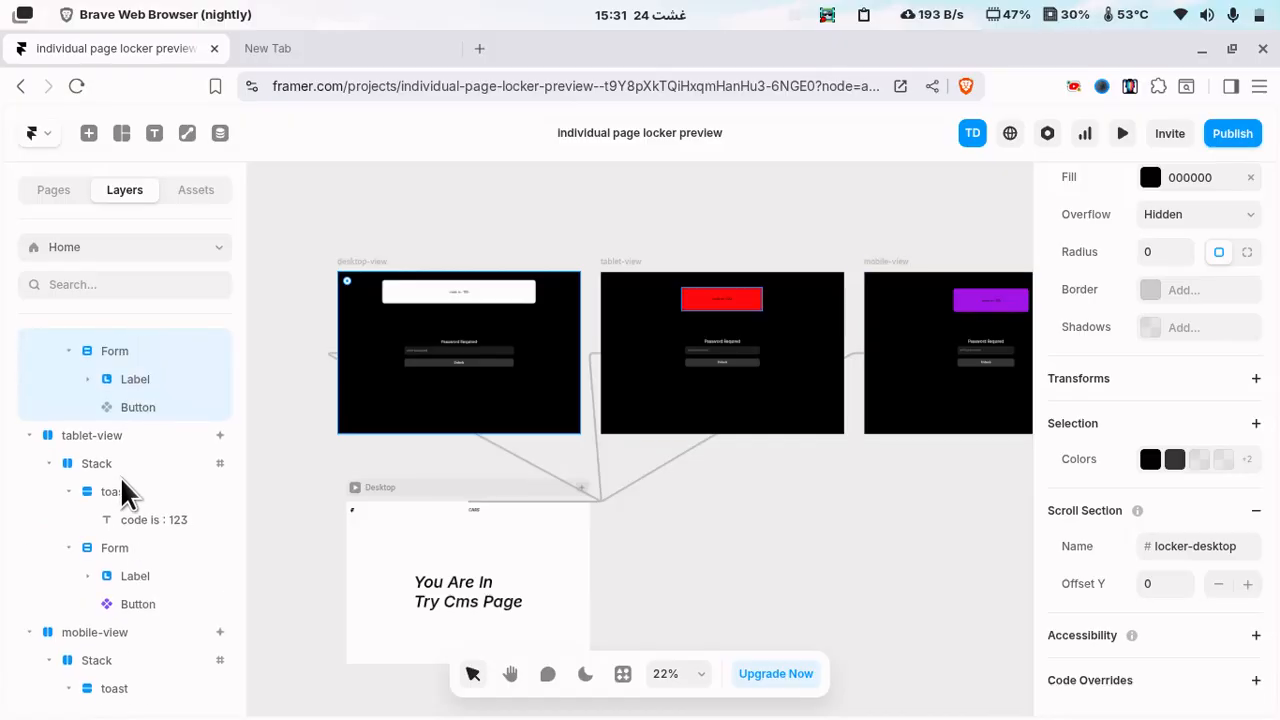
{"action": "left_click", "coordinate": [118, 464]}
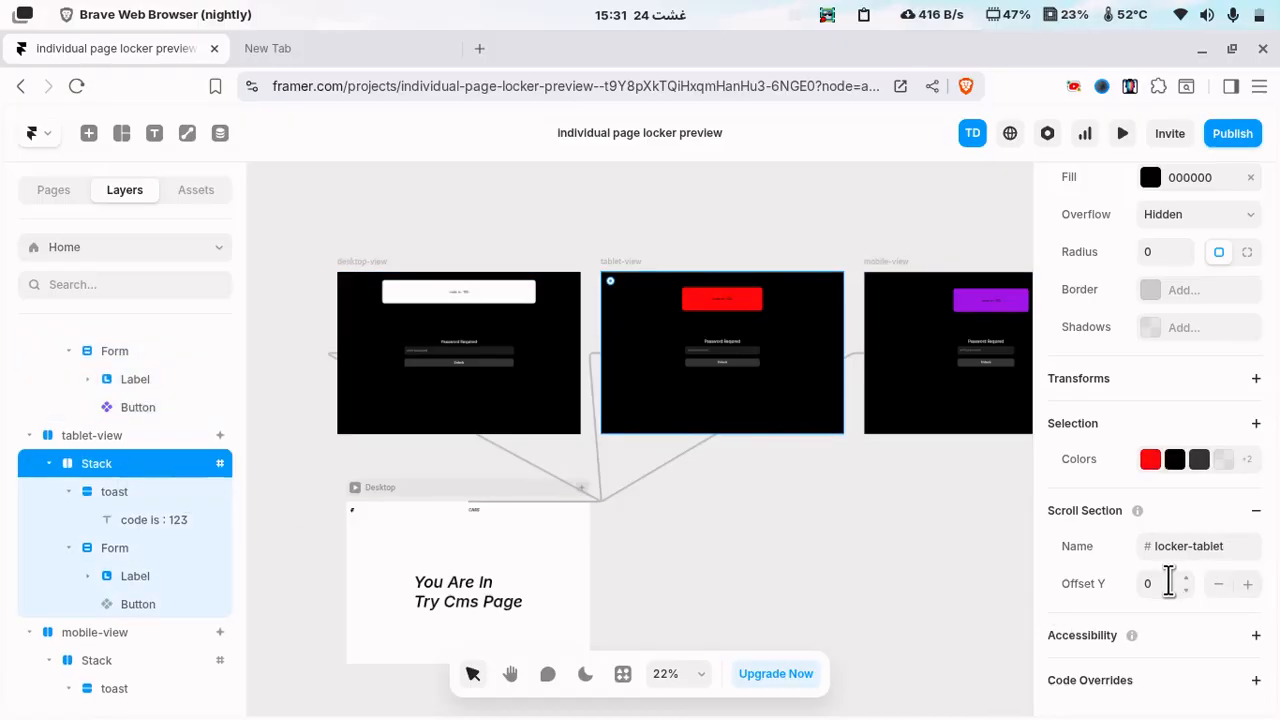
{"action": "scroll", "coordinate": [166, 512], "scroll_direction": "down", "scroll_amount": 2}
{"action": "left_click", "coordinate": [122, 549]}
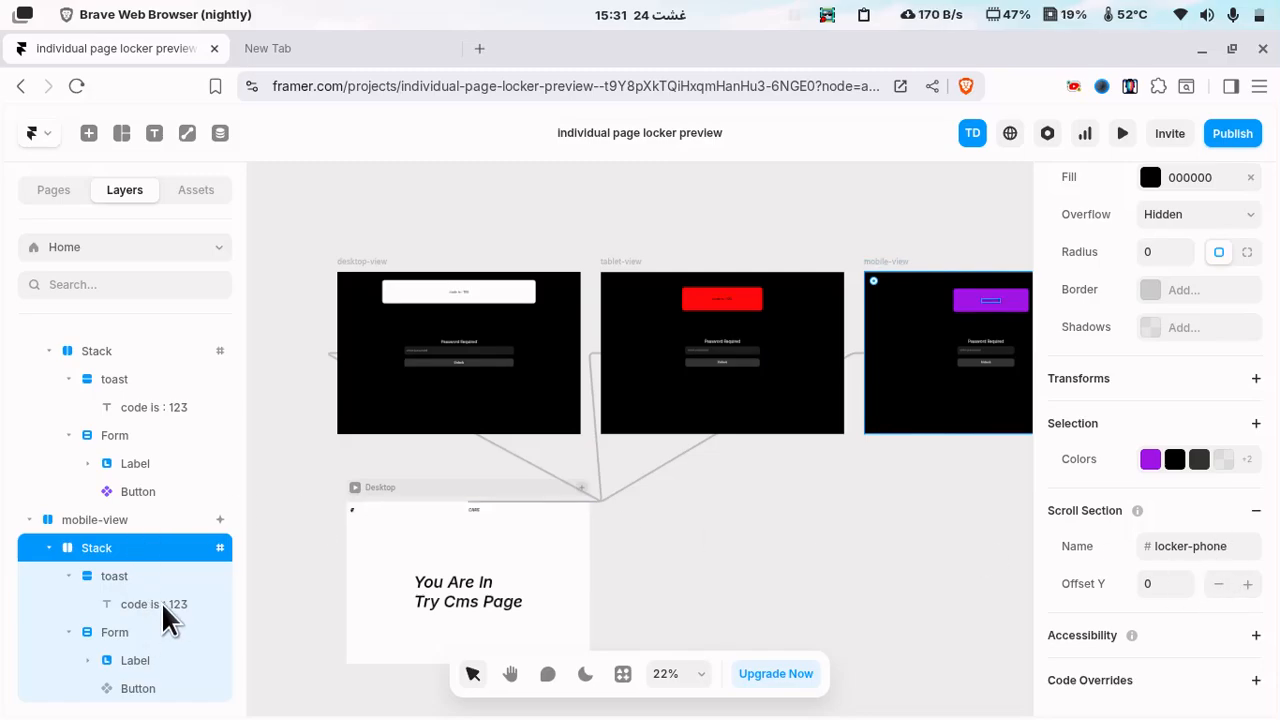
{"action": "scroll", "coordinate": [77, 455], "scroll_direction": "up", "scroll_amount": 1}
{"action": "scroll", "coordinate": [99, 486], "scroll_direction": "up", "scroll_amount": 3}
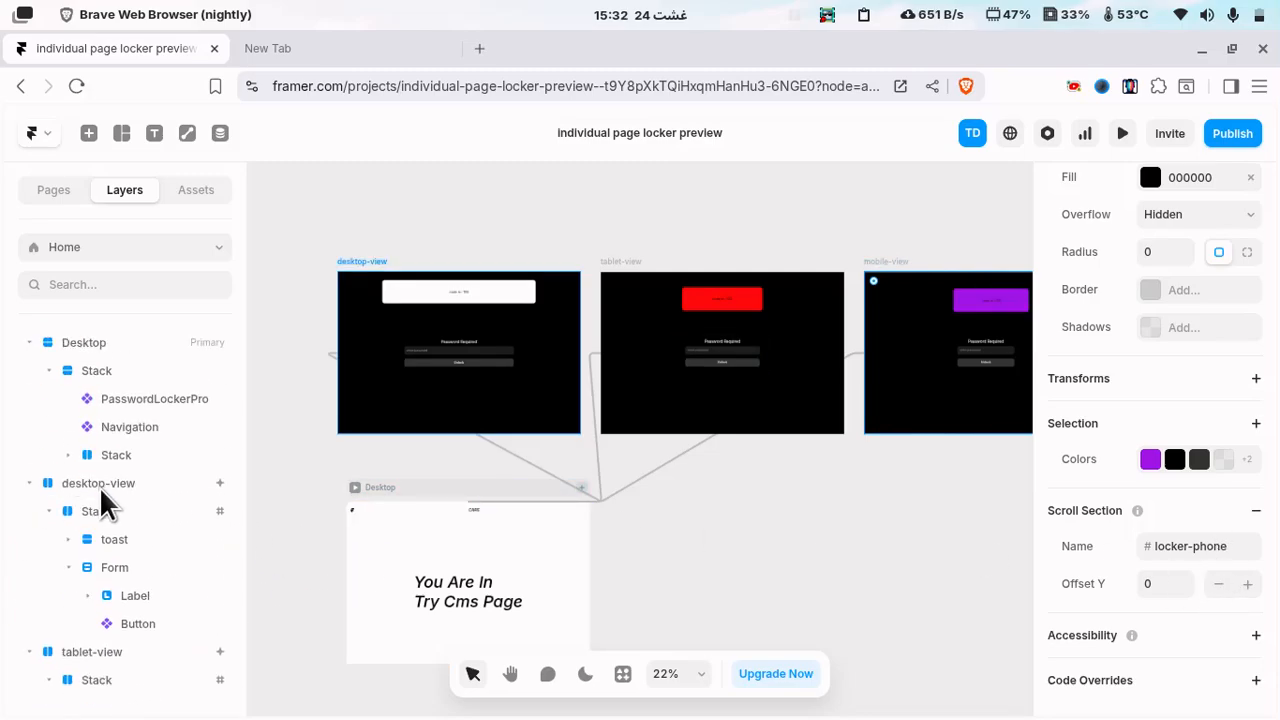
{"action": "left_click", "coordinate": [182, 399]}
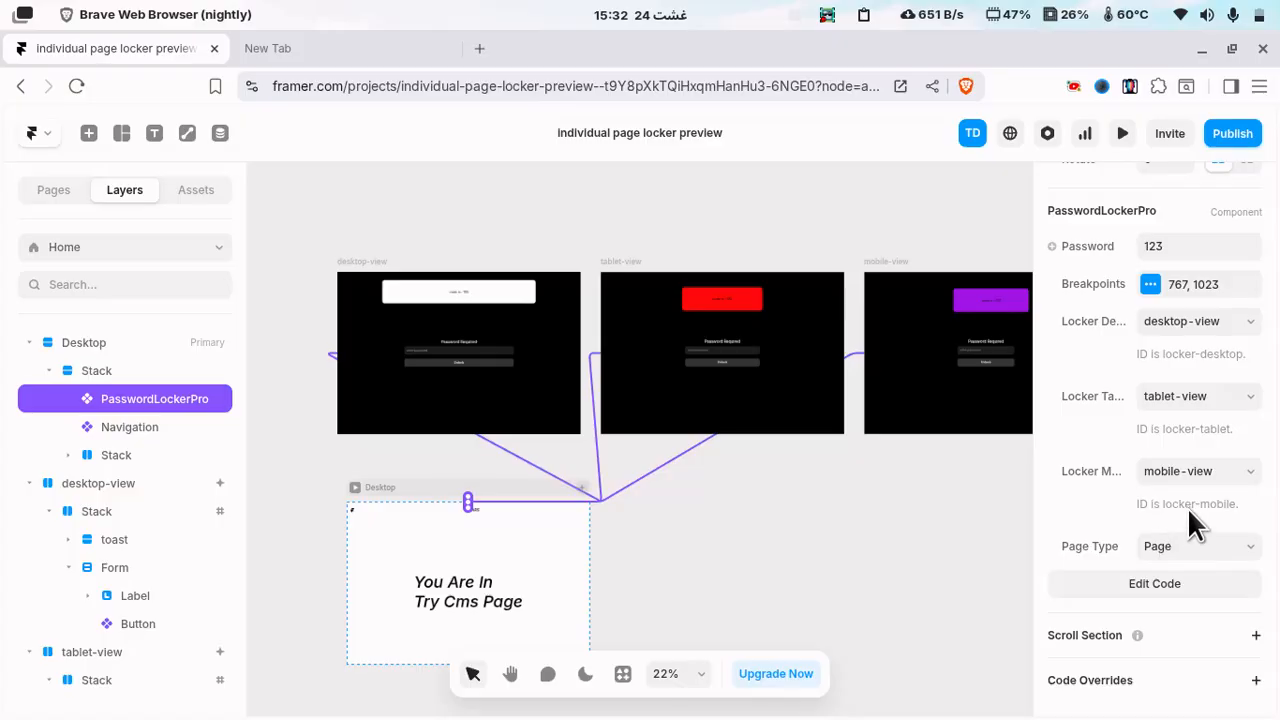
{"action": "scroll", "coordinate": [187, 535], "scroll_direction": "down", "scroll_amount": 6}
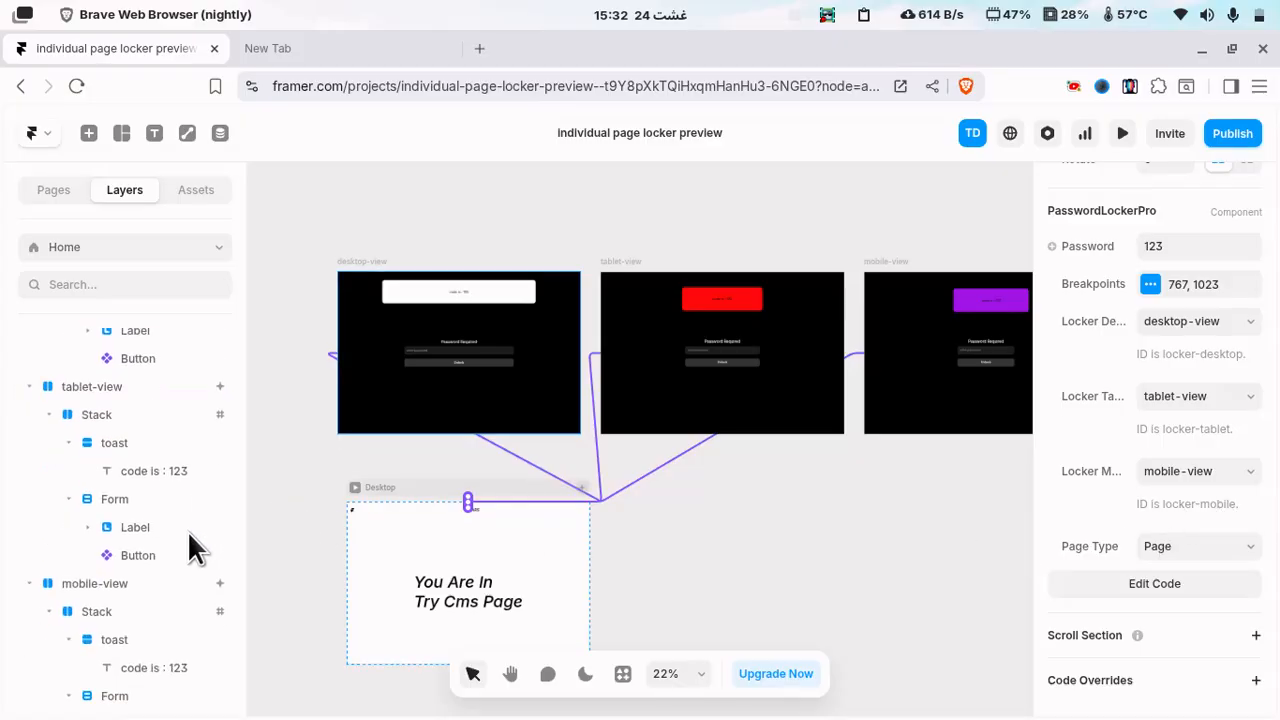
- Rename the Scroll Section of the Stack in the mobile-view frame to locker-mobile
{"action": "left_click", "coordinate": [120, 517]}
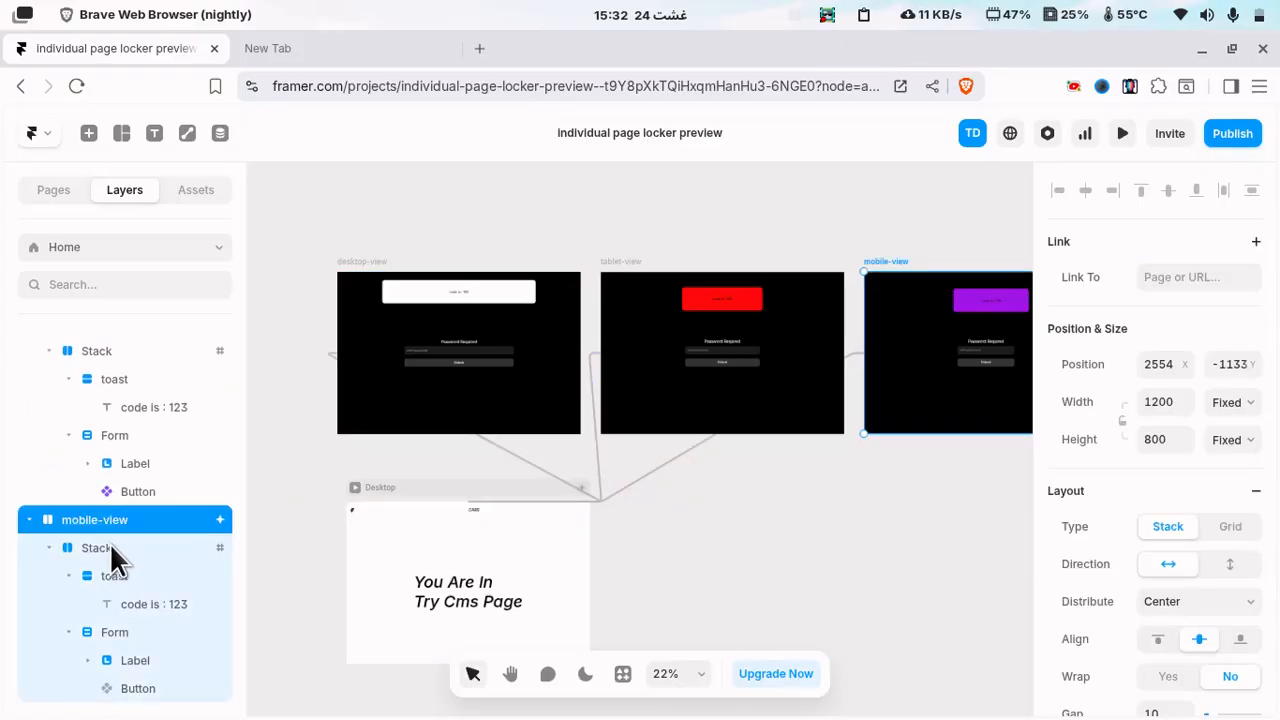
{"action": "scroll", "coordinate": [1190, 590], "scroll_direction": "down", "scroll_amount": 5}
{"action": "scroll", "coordinate": [1190, 597], "scroll_direction": "down", "scroll_amount": 3}
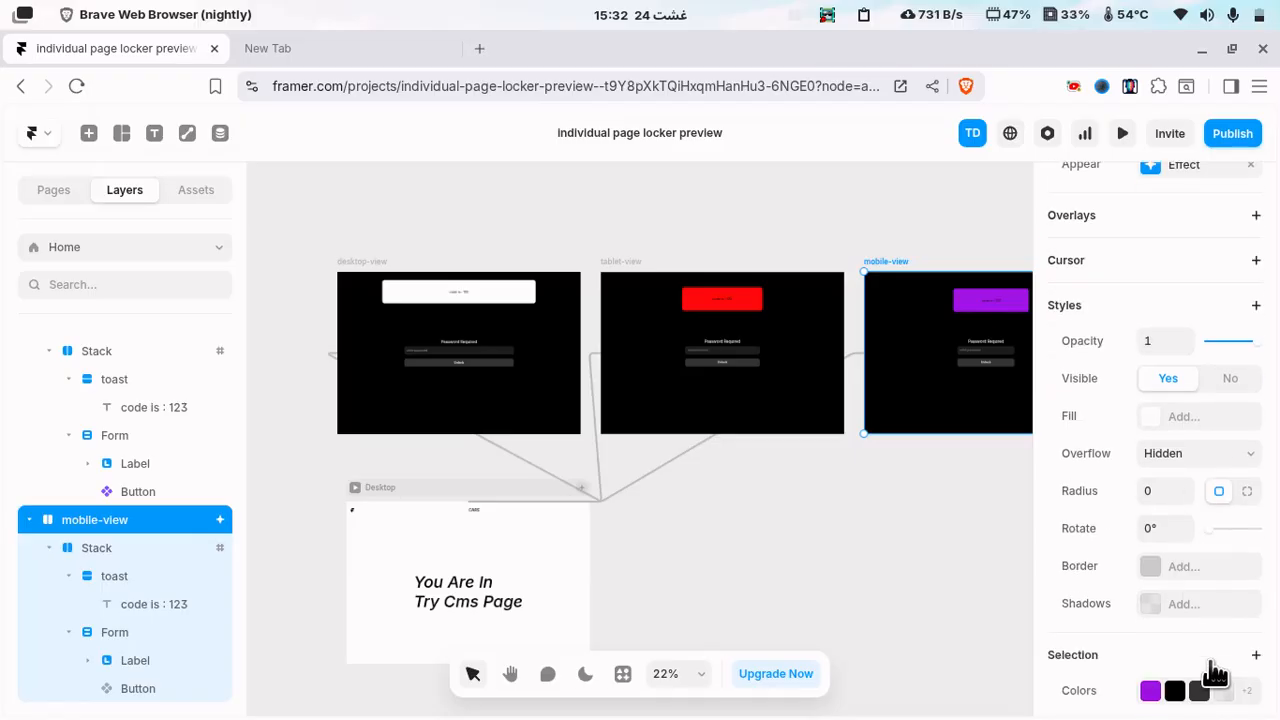
{"action": "left_click", "coordinate": [165, 556]}
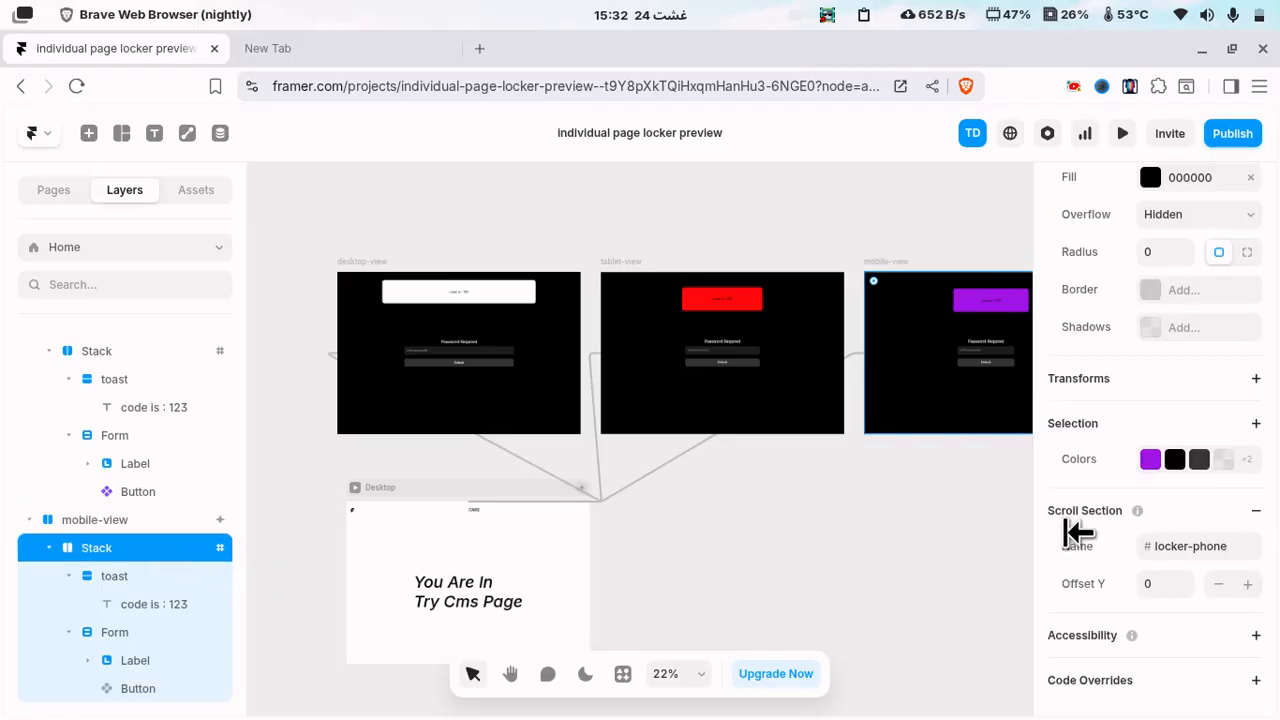
{"action": "left_click", "coordinate": [1210, 548]}
{"action": "left_click", "coordinate": [1232, 548]}
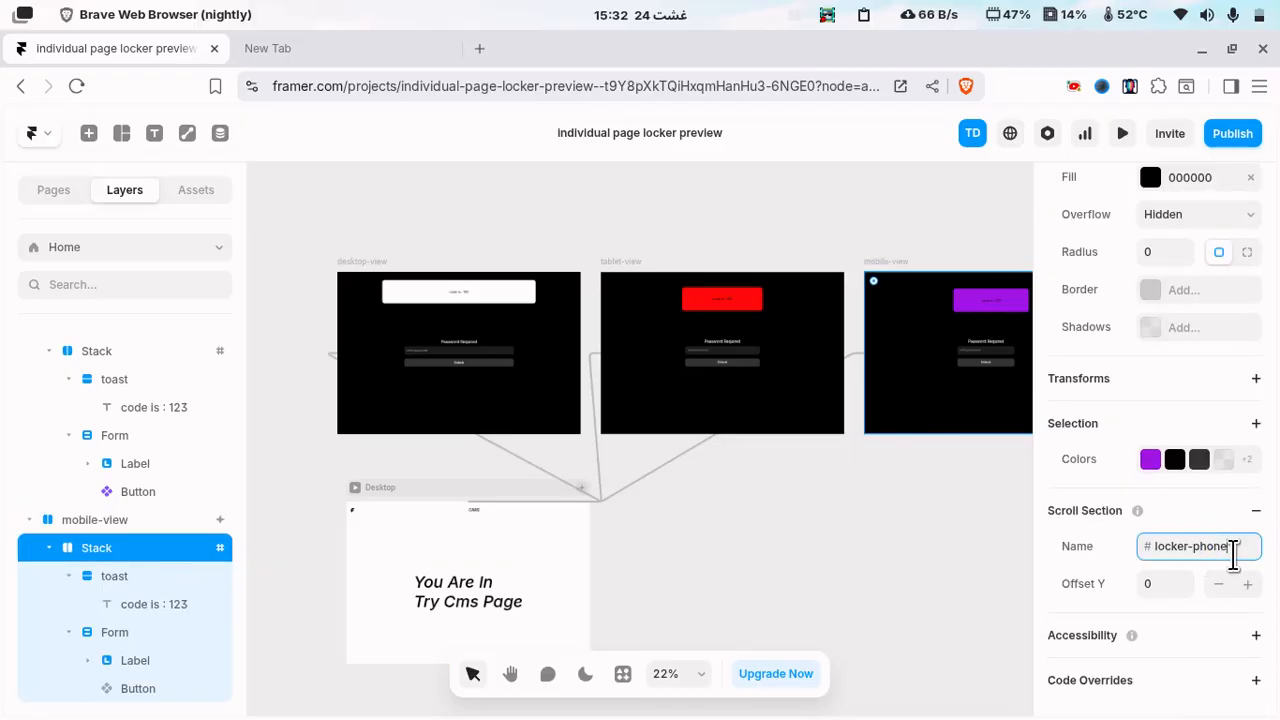
{"action": "key", "text": "BackSpace"}
{"action": "key", "text": "BackSpace"}
{"action": "key", "text": "BackSpace"}
{"action": "key", "text": "BackSpace"}
{"action": "type", "text": "mobil"}
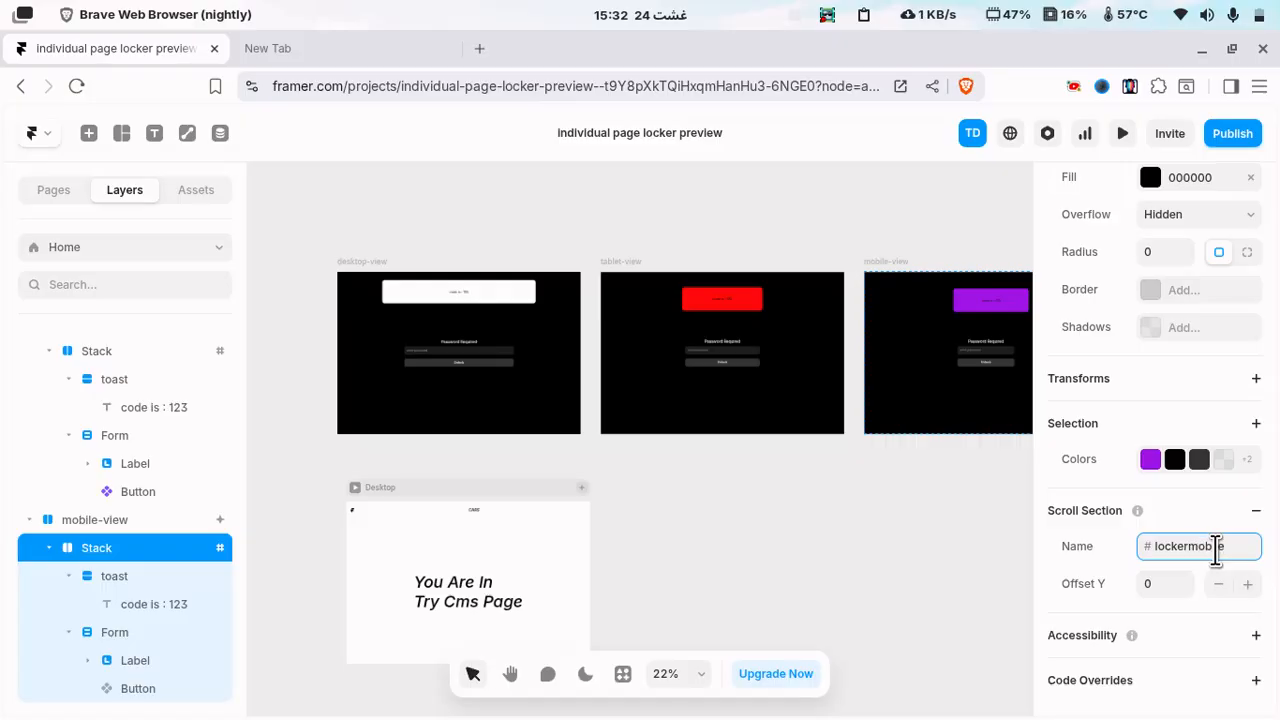
{"action": "type", "text": "-"}
- Preview the Home page, submit an entry in the locker's password field and return to the canvas
{"action": "left_click", "coordinate": [1123, 133]}
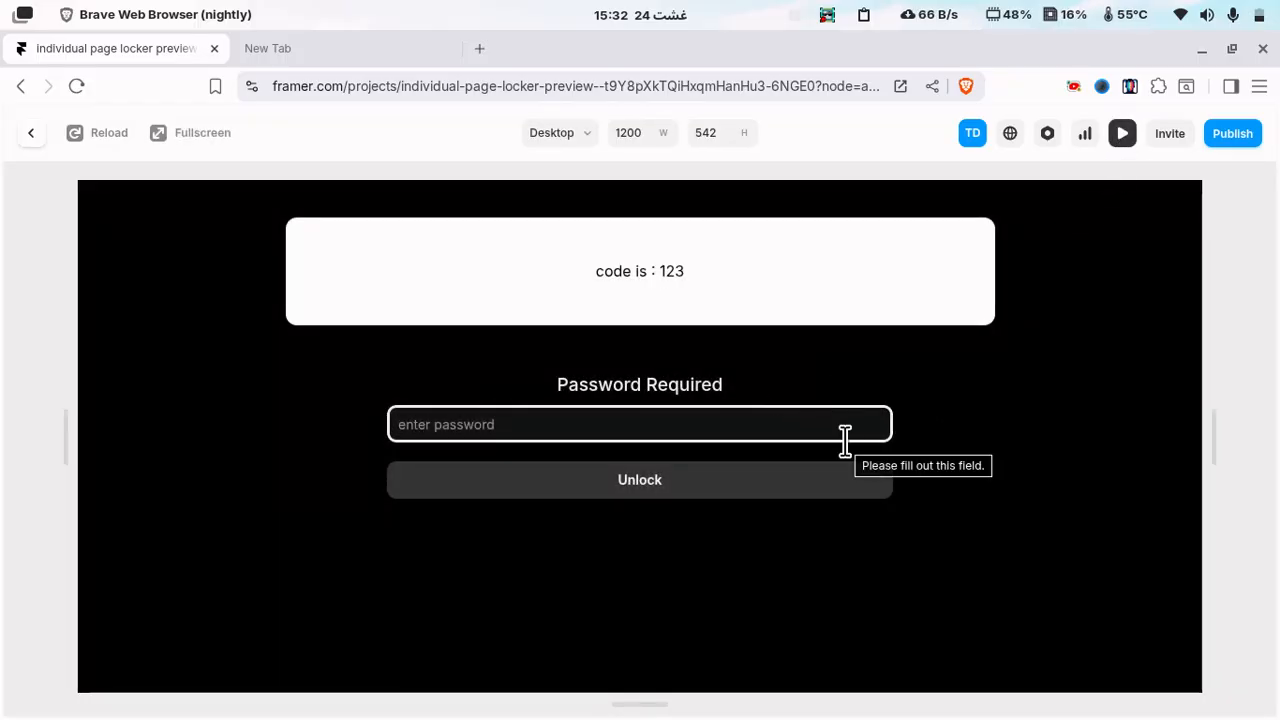
{"action": "type", "text": "1"}
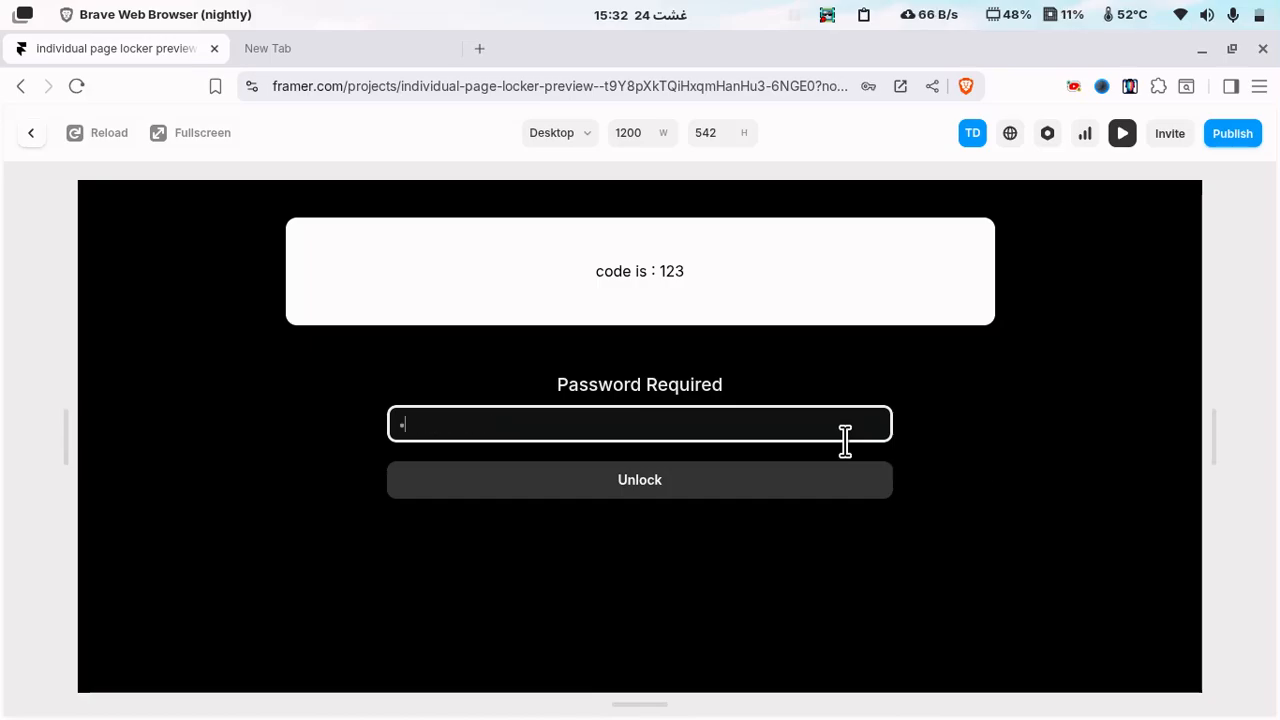
{"action": "key", "text": "Return"}
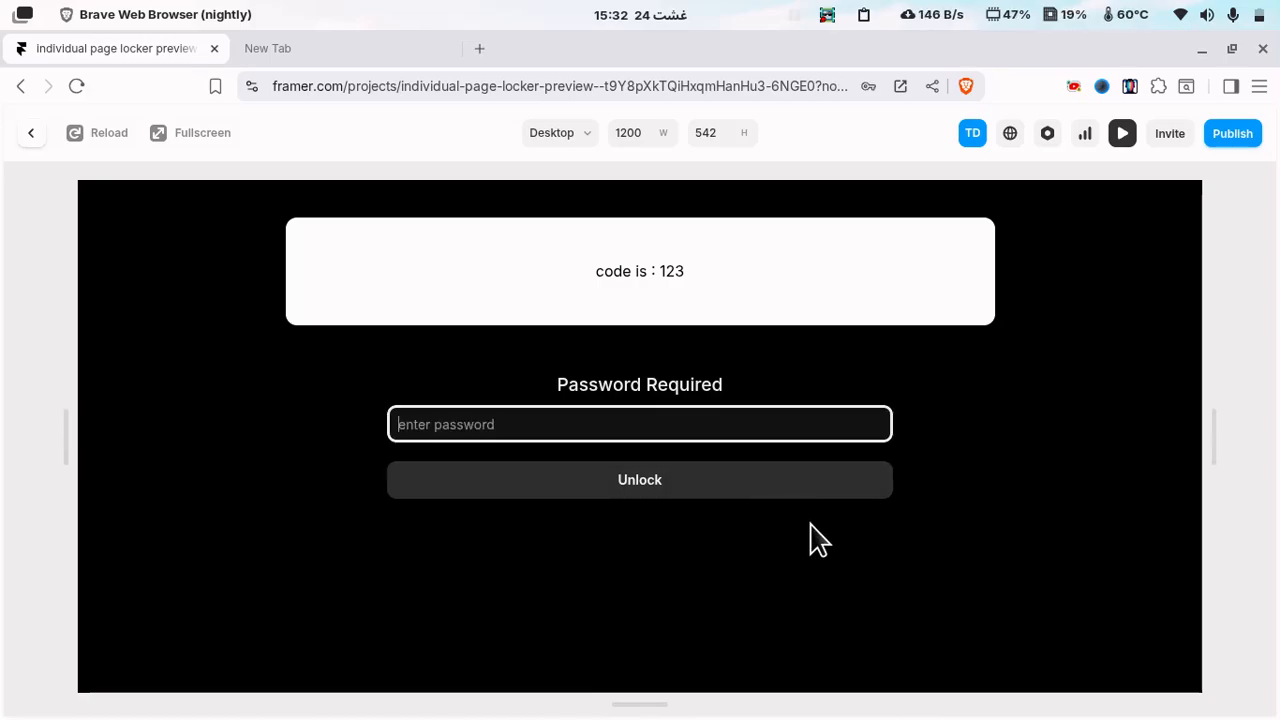
{"action": "left_click", "coordinate": [34, 136]}
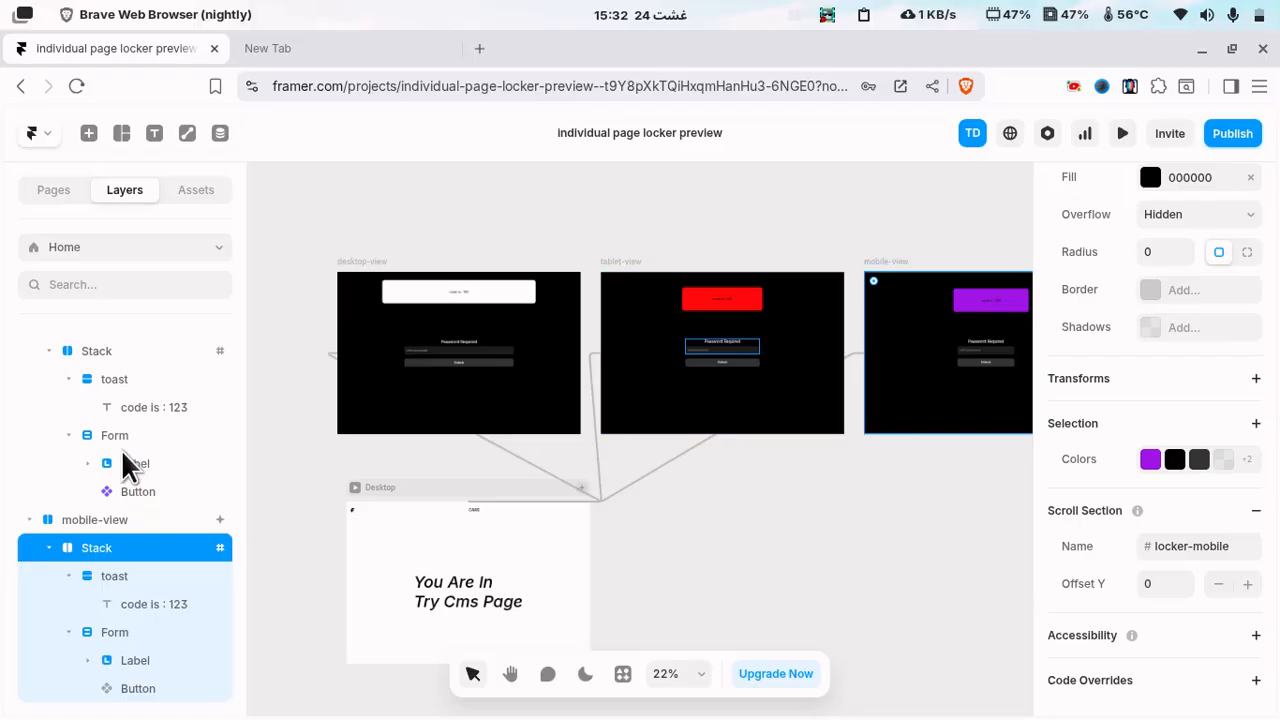
- Open the /cars page and go on to its cars CMS template page
{"action": "scroll", "coordinate": [128, 465], "scroll_direction": "up", "scroll_amount": 3}
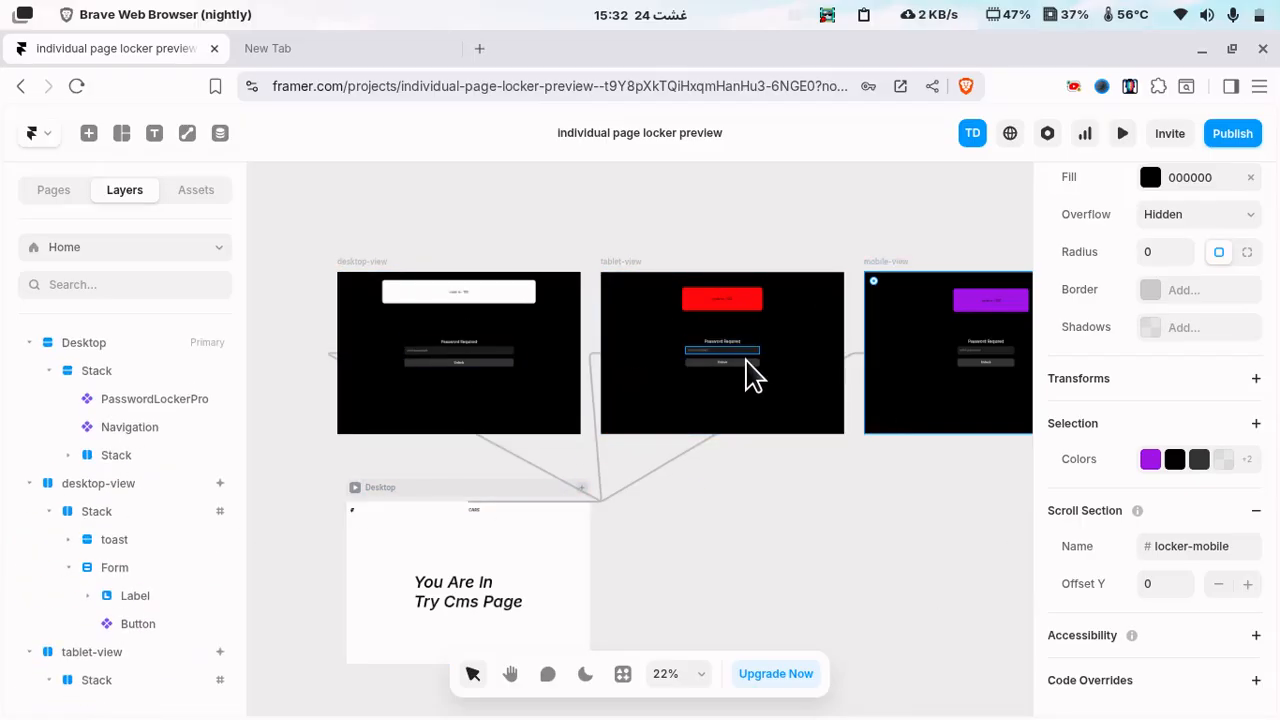
{"action": "left_click", "coordinate": [57, 189]}
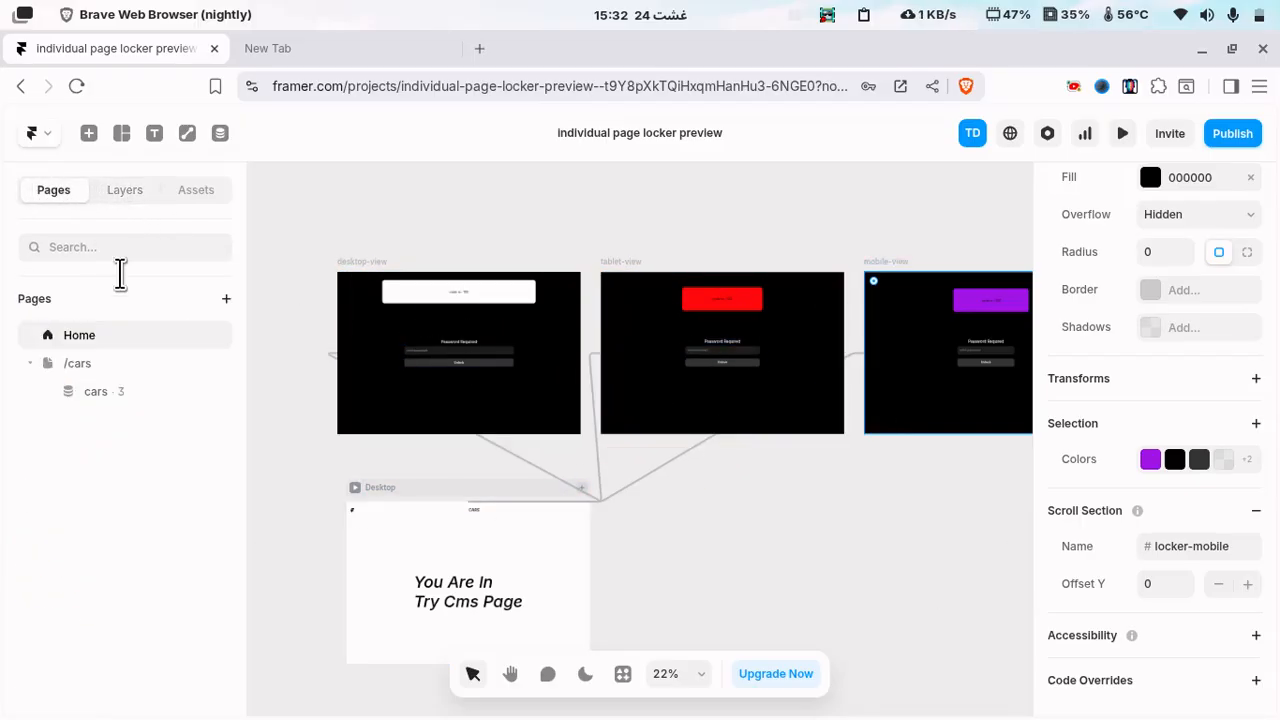
{"action": "left_click", "coordinate": [97, 363]}
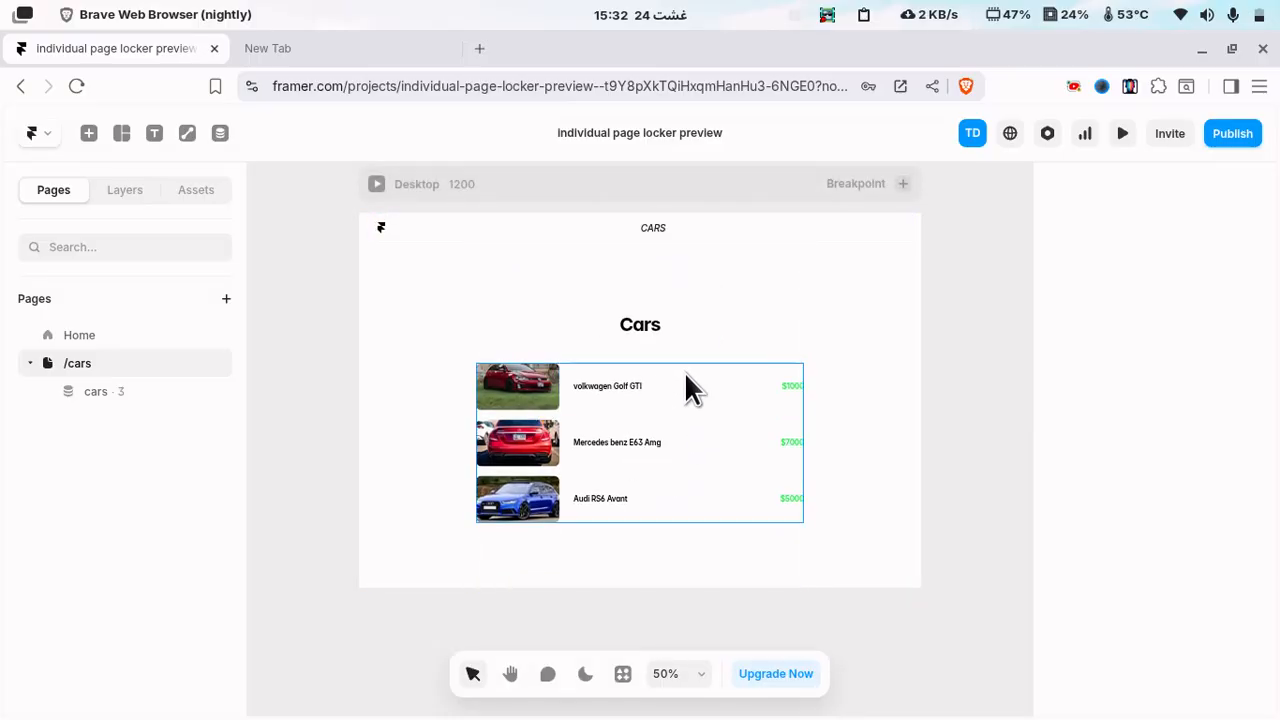
{"action": "left_click", "coordinate": [119, 395]}
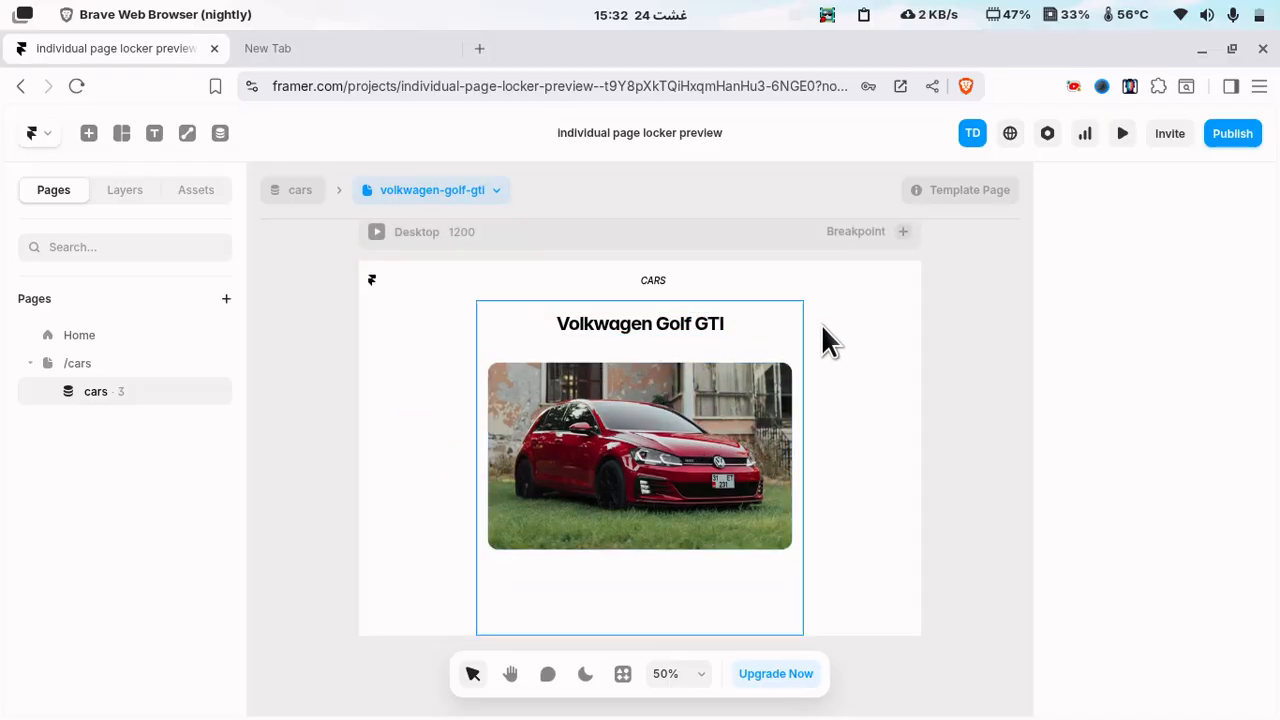
- Select the PasswordLockerPro component in the cars template's Desktop Stack and inspect its password, locker and page type settings
{"action": "left_click", "coordinate": [125, 190]}
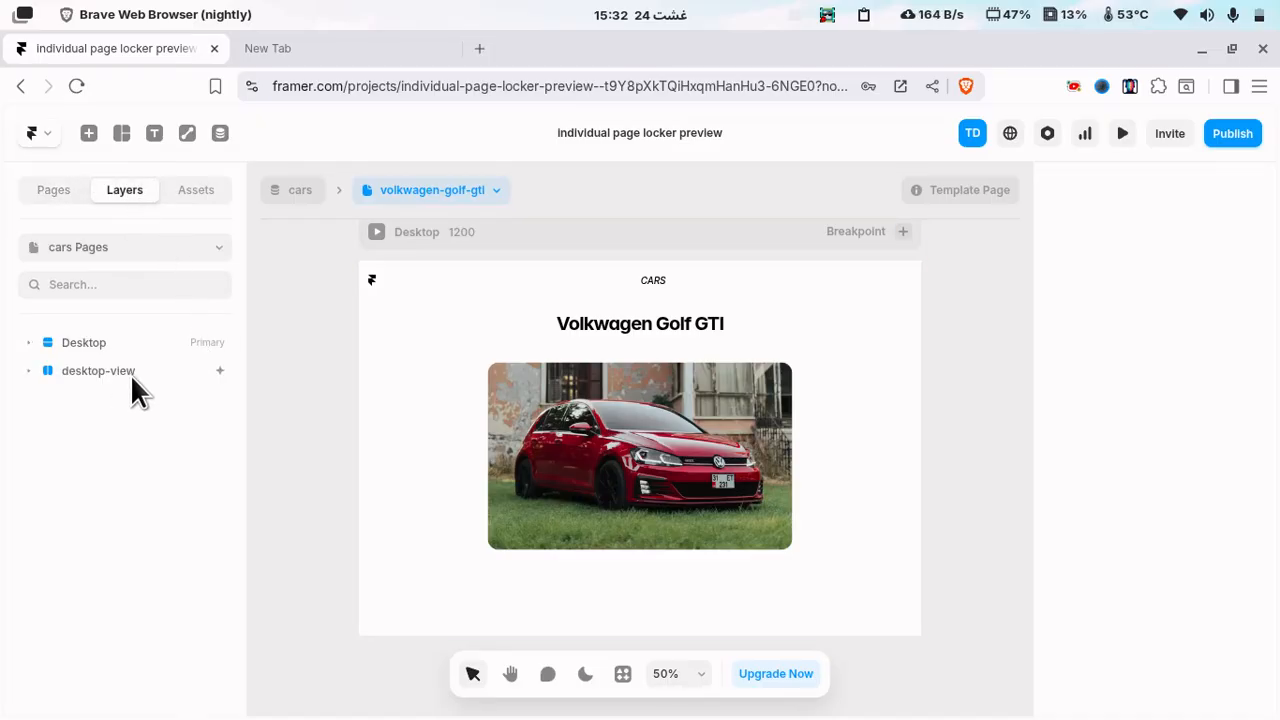
{"action": "left_click", "coordinate": [132, 376]}
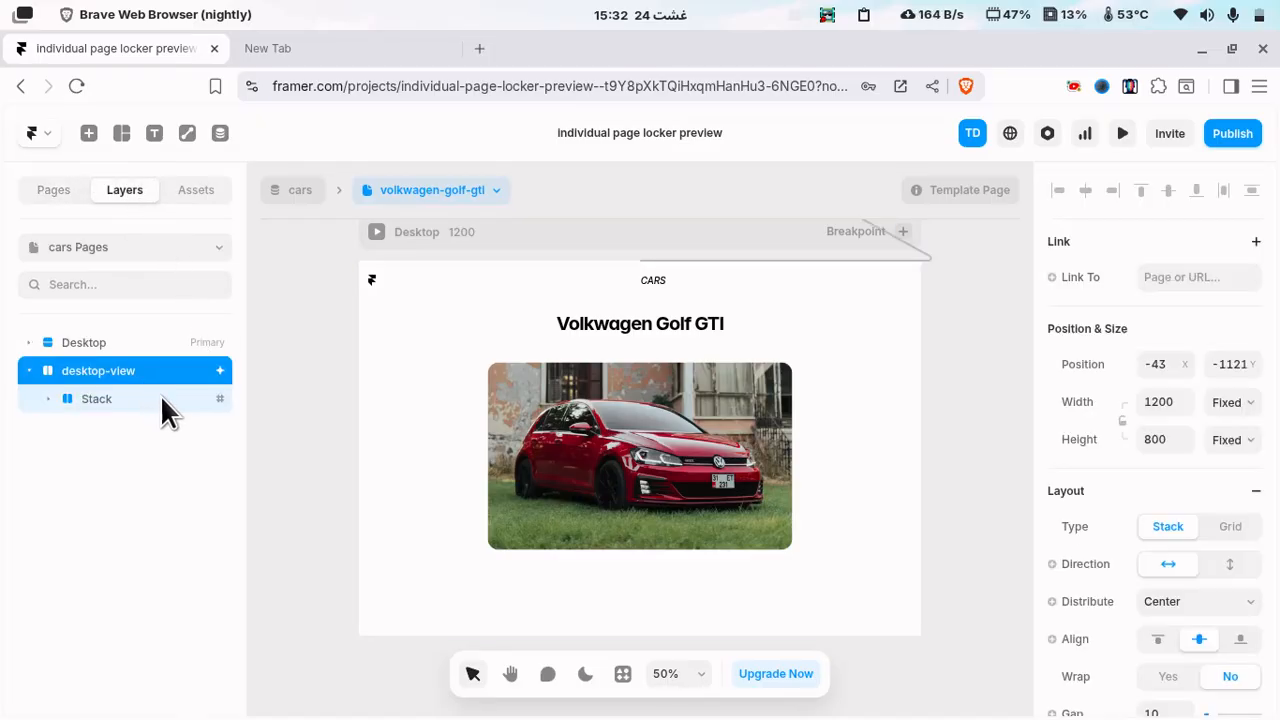
{"action": "left_click", "coordinate": [124, 346]}
{"action": "left_click", "coordinate": [108, 372]}
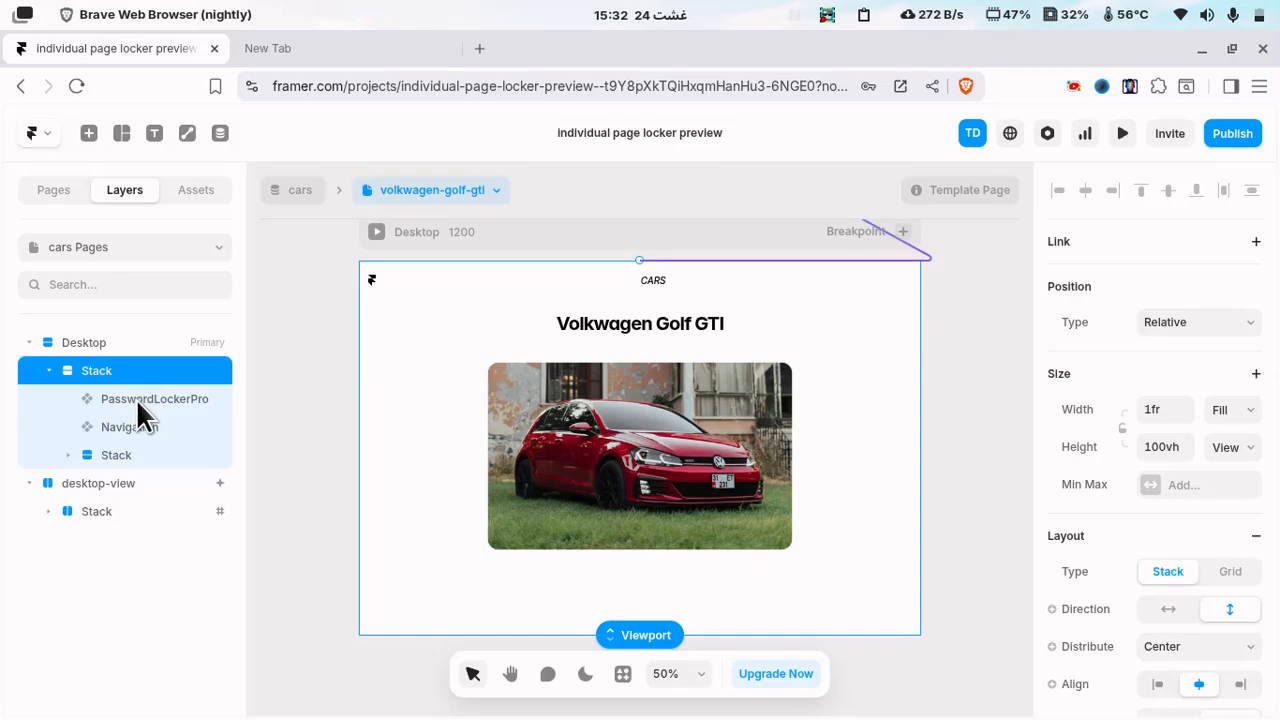
{"action": "left_click", "coordinate": [137, 397]}
{"action": "scroll", "coordinate": [1167, 527], "scroll_direction": "down", "scroll_amount": 5}
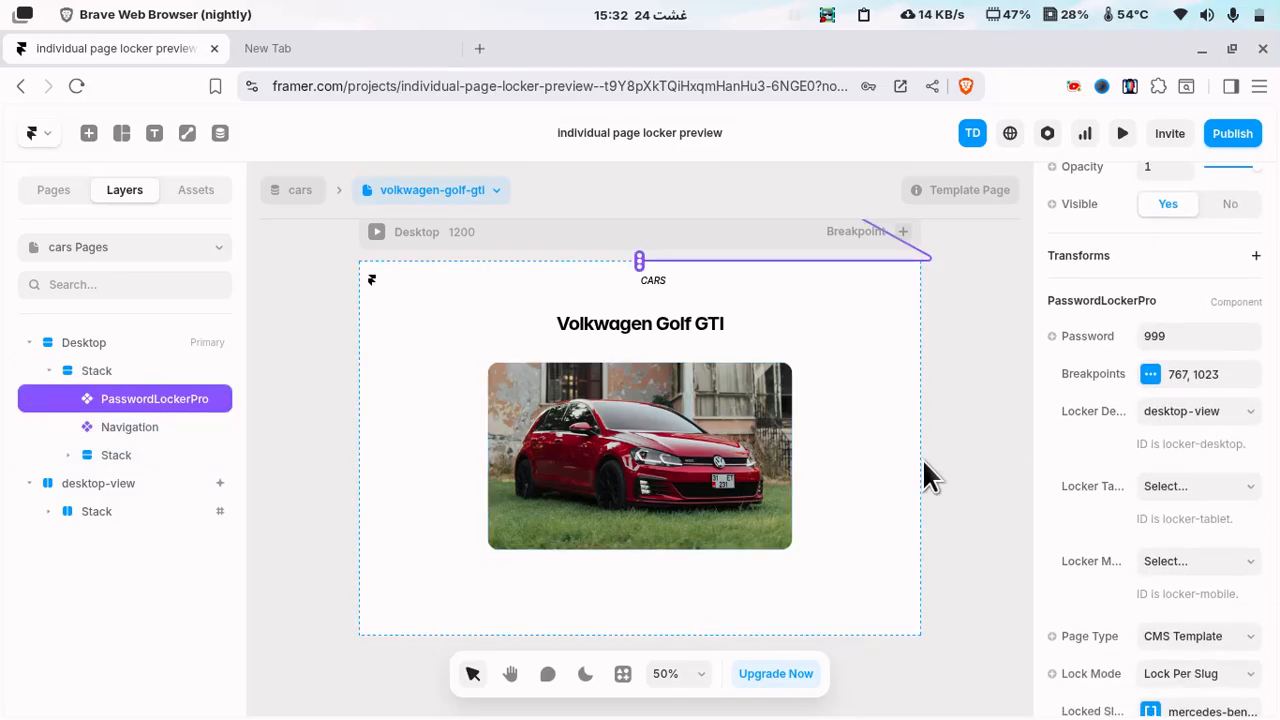
{"action": "left_click", "coordinate": [1183, 340]}
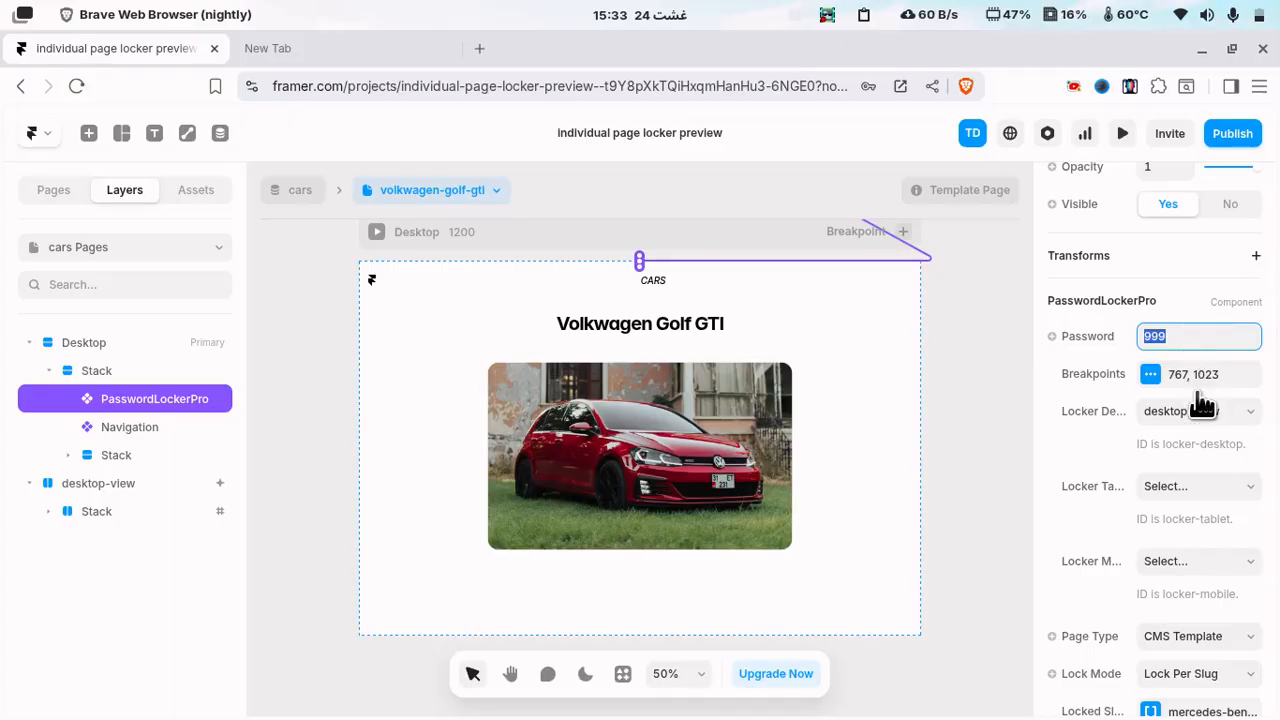
- Select the desktop-view locker frame above the cars template page
{"action": "scroll", "coordinate": [664, 387], "scroll_direction": "up", "scroll_amount": 5}
{"action": "scroll", "coordinate": [700, 430], "scroll_direction": "up", "scroll_amount": 2}
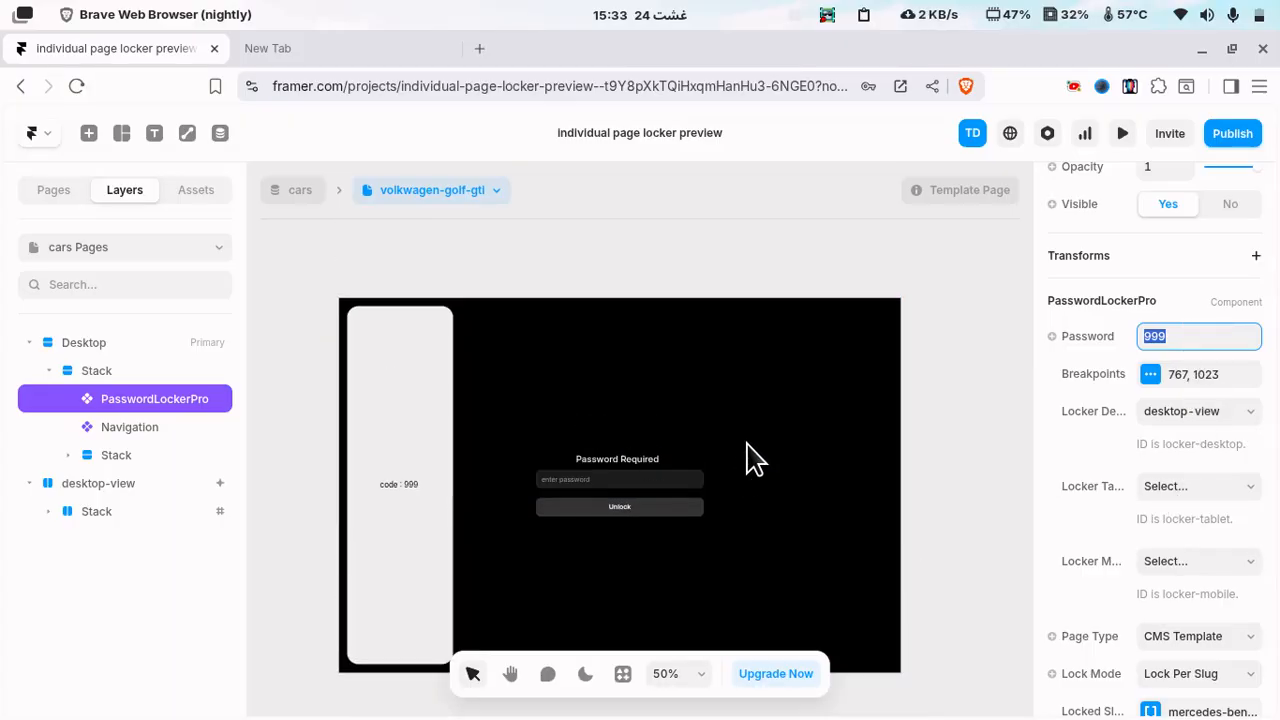
{"action": "left_click", "coordinate": [377, 286]}
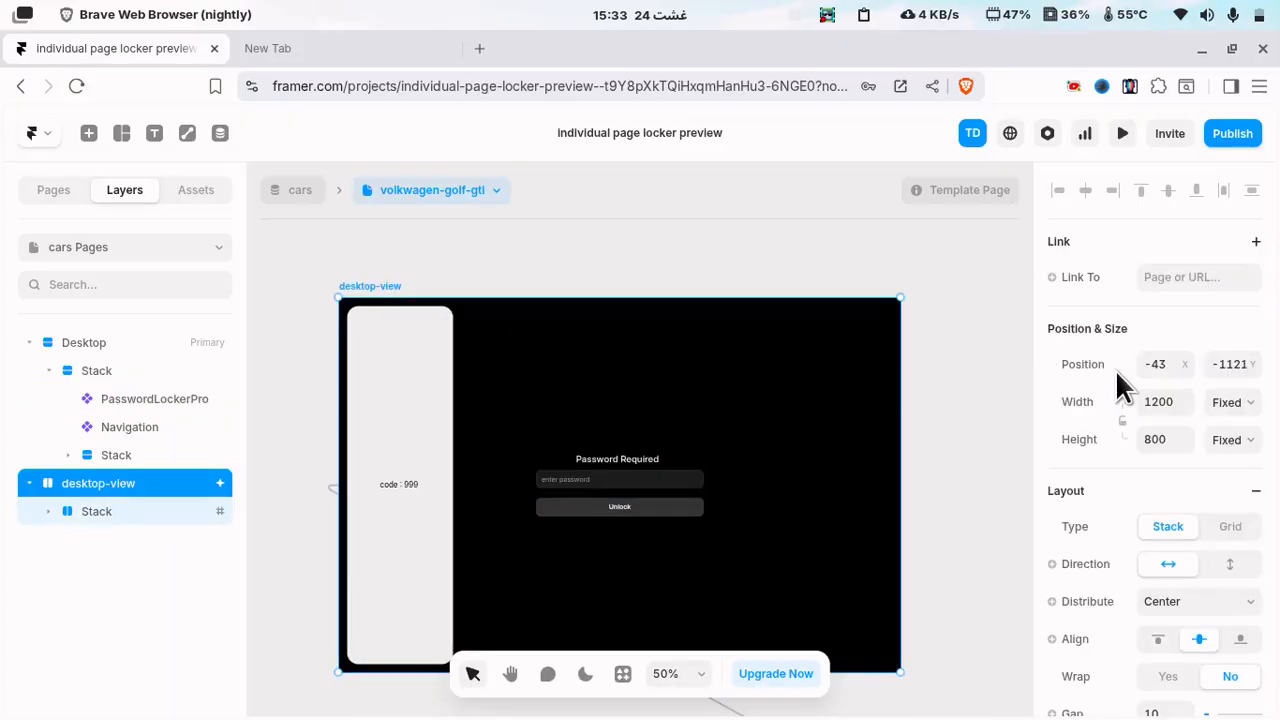
- Select the PasswordLockerPro component in the cars template and inspect its Page Type and Lock Mode options
{"action": "scroll", "coordinate": [631, 403], "scroll_direction": "down", "scroll_amount": 1}
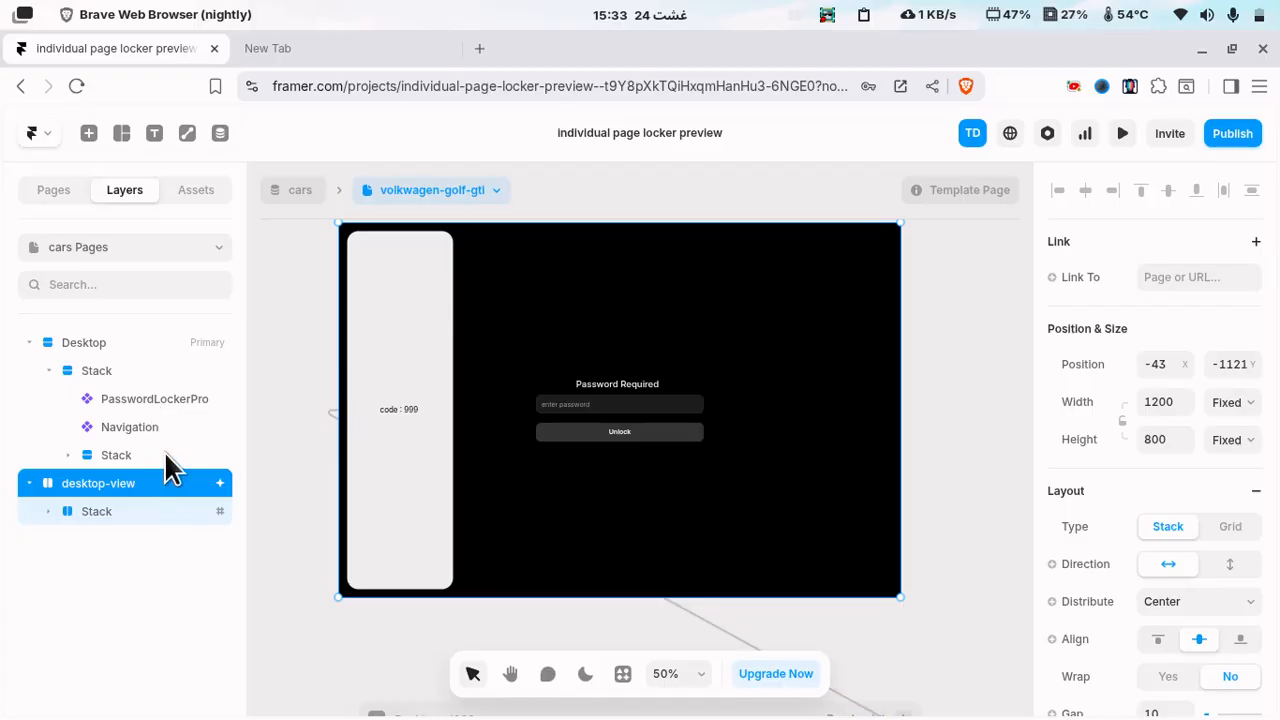
{"action": "left_click", "coordinate": [174, 401]}
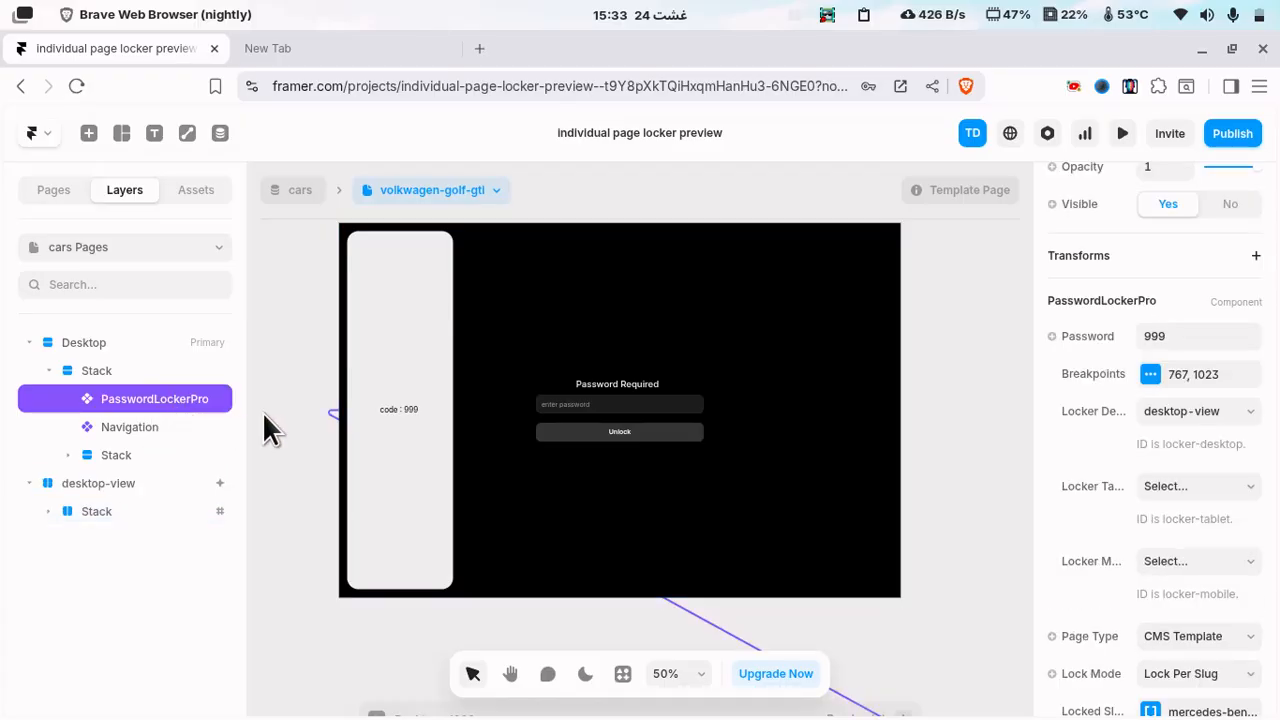
{"action": "scroll", "coordinate": [1203, 410], "scroll_direction": "down", "scroll_amount": 2}
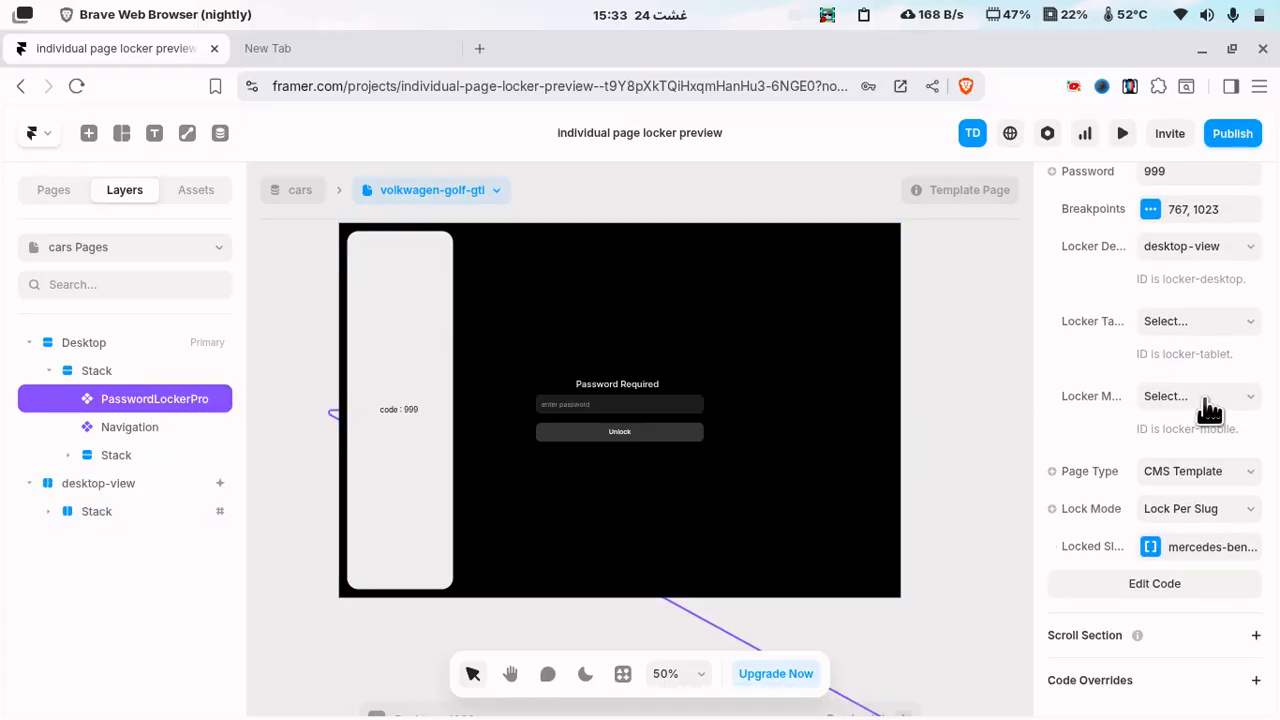
{"action": "left_click", "coordinate": [1199, 474]}
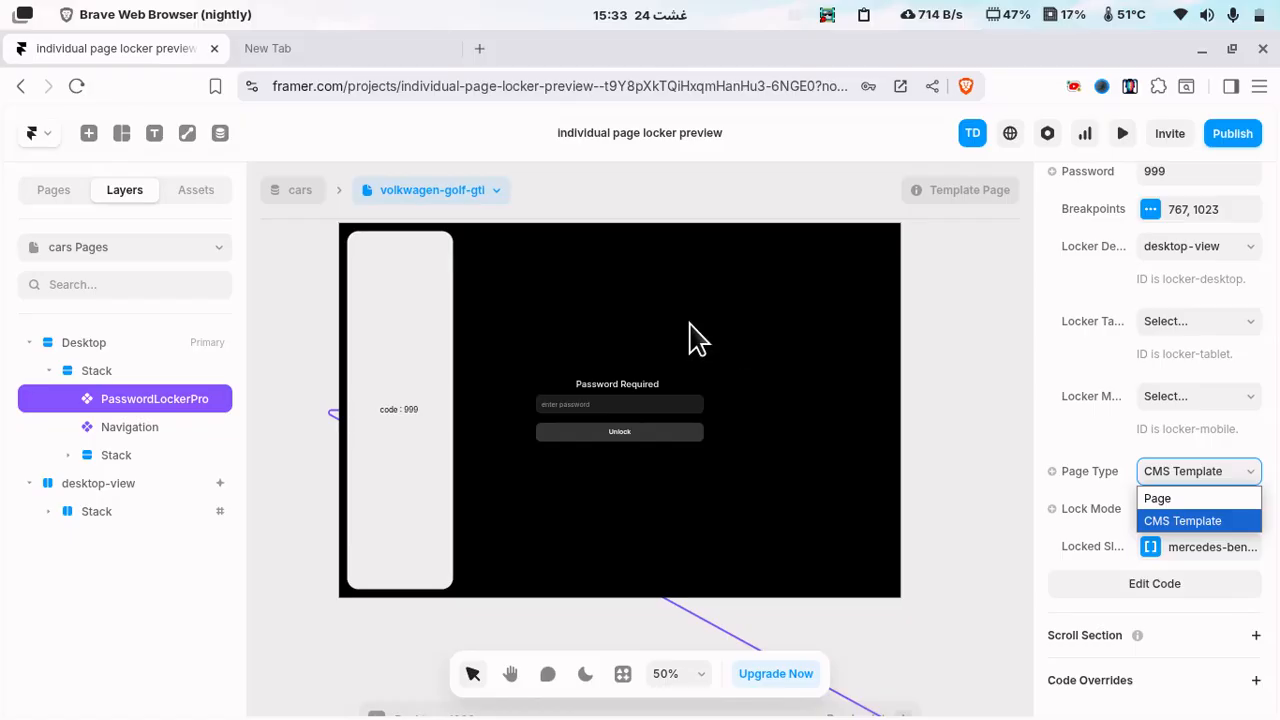
{"action": "left_click", "coordinate": [1232, 478]}
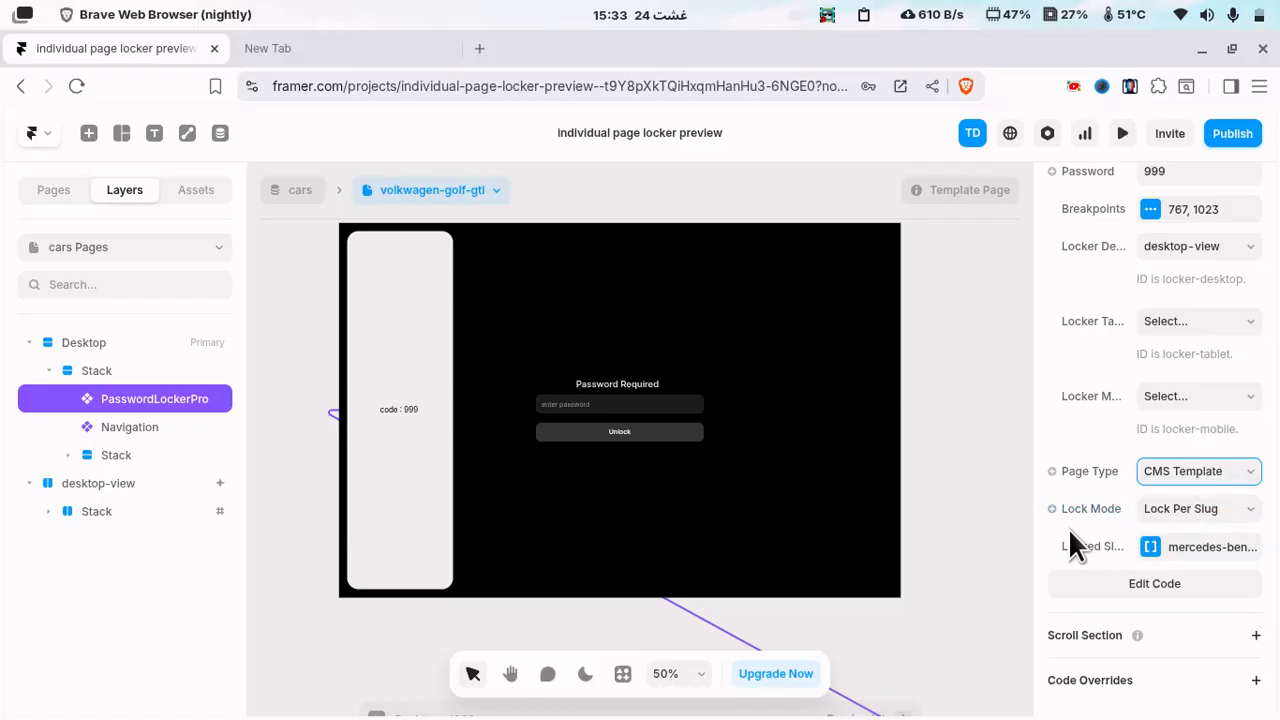
{"action": "left_click", "coordinate": [1193, 512]}
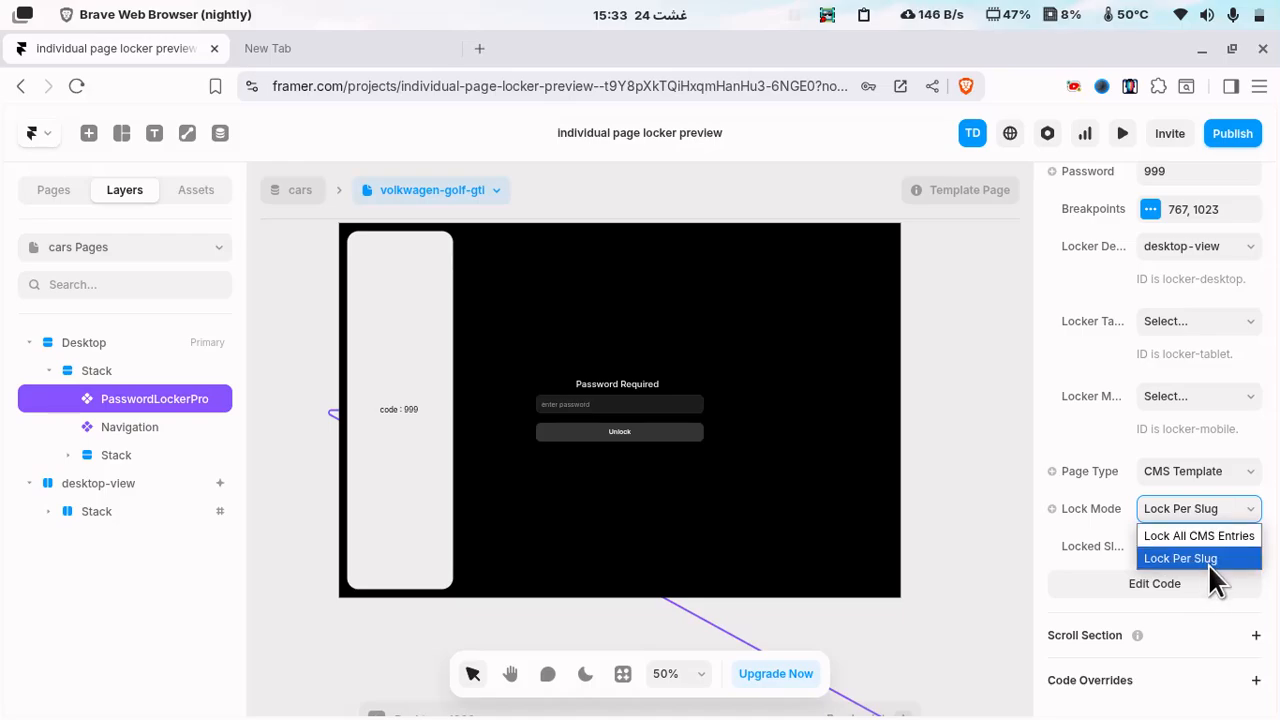
{"action": "left_click", "coordinate": [1195, 509]}
- Review the items in the cars CMS collection and the component's Locked Slugs list
{"action": "left_click", "coordinate": [220, 133]}
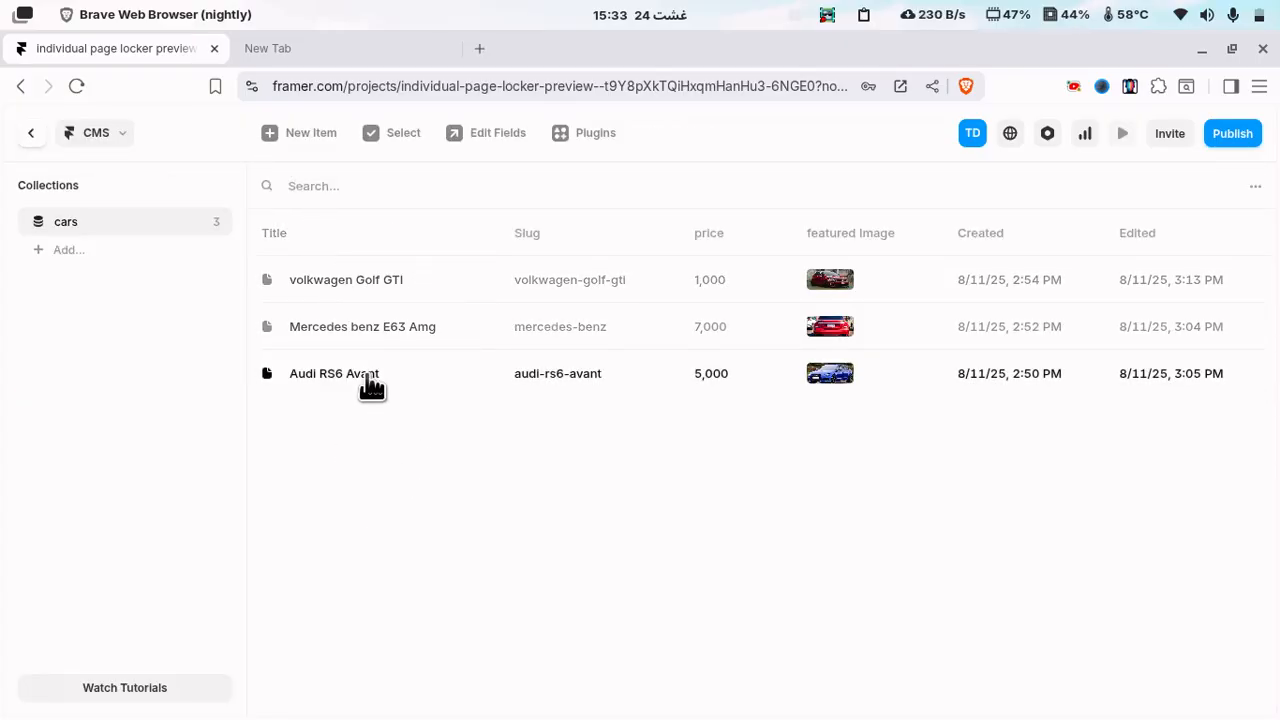
{"action": "left_click", "coordinate": [31, 133]}
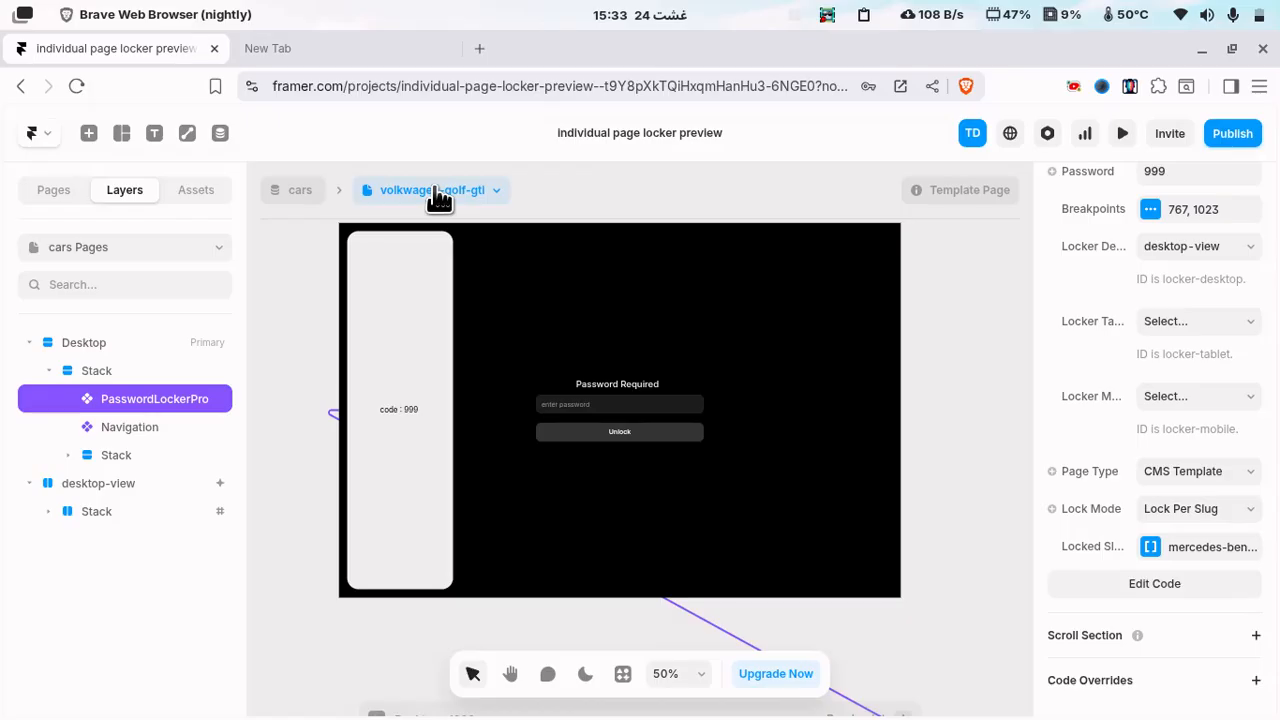
{"action": "left_click", "coordinate": [1216, 556]}
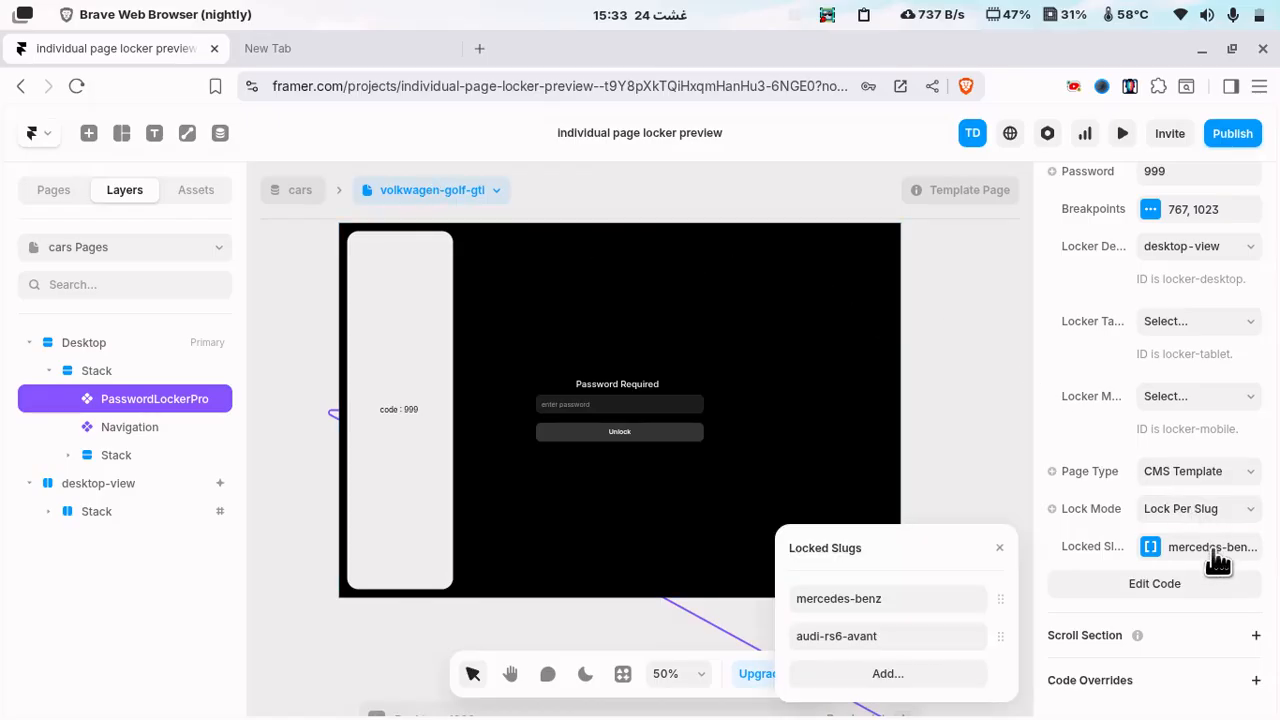
{"action": "left_click", "coordinate": [998, 548]}
- Keep Lock Mode on Lock Per Slug and highlight the mercedes-benz entry in the Locked Slugs list
{"action": "left_click", "coordinate": [1190, 508]}
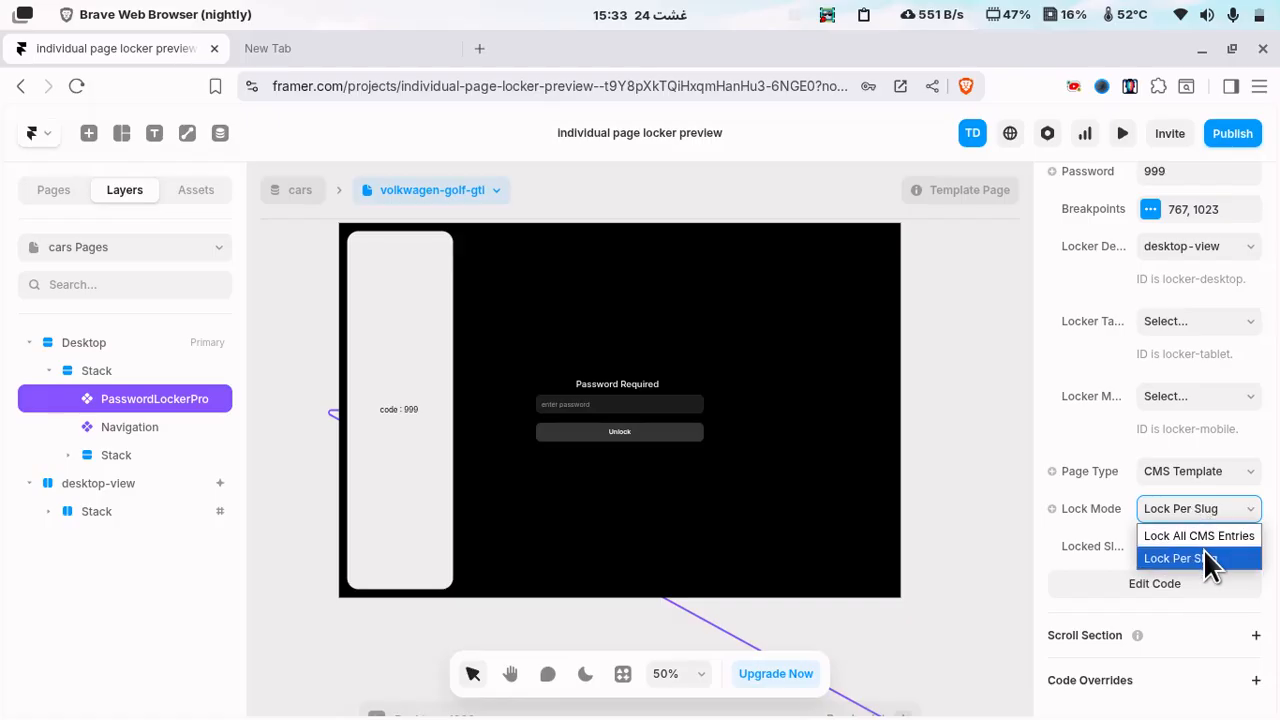
{"action": "left_click", "coordinate": [1203, 556]}
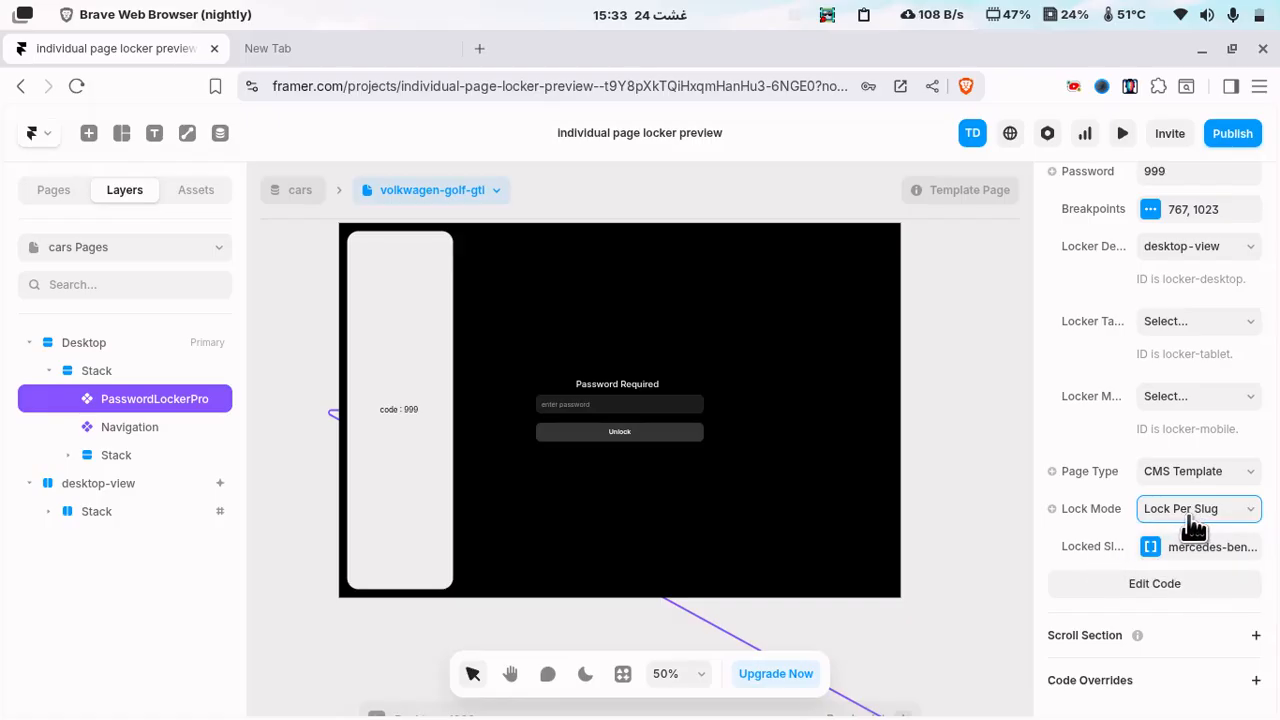
{"action": "left_click", "coordinate": [1185, 550]}
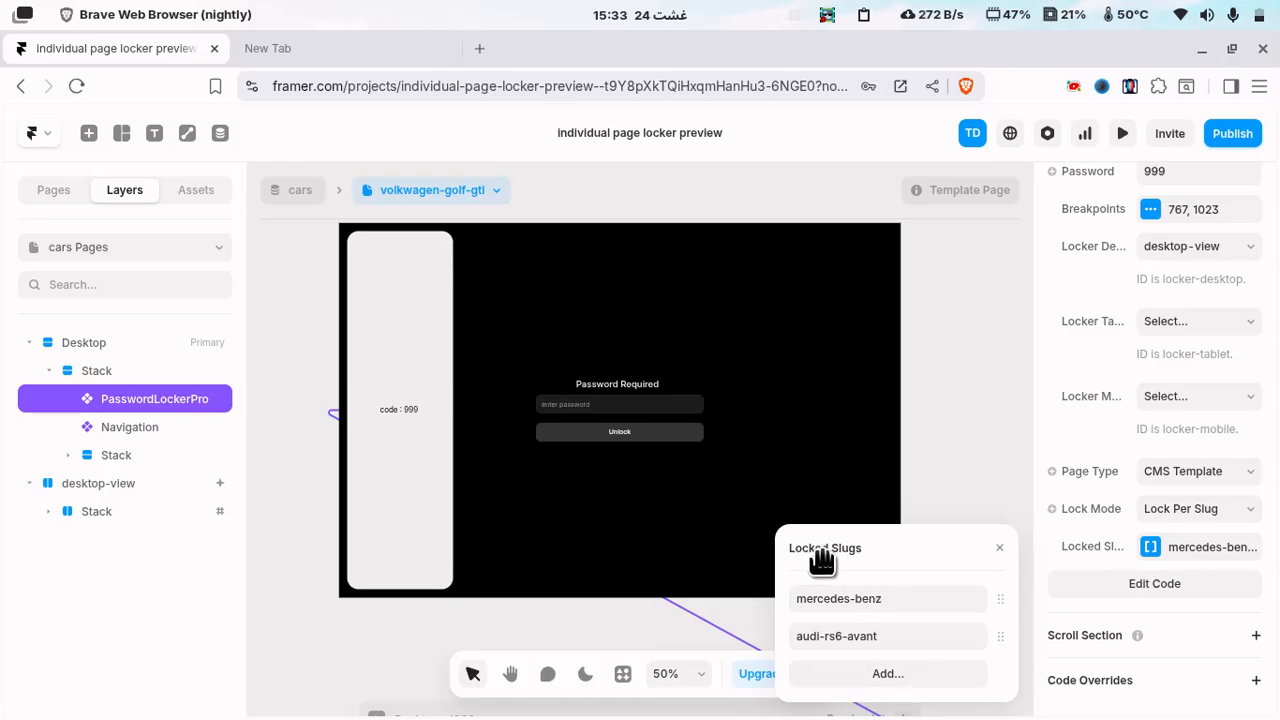
{"action": "left_click_drag", "start_coordinate": [918, 600], "coordinate": [745, 600]}
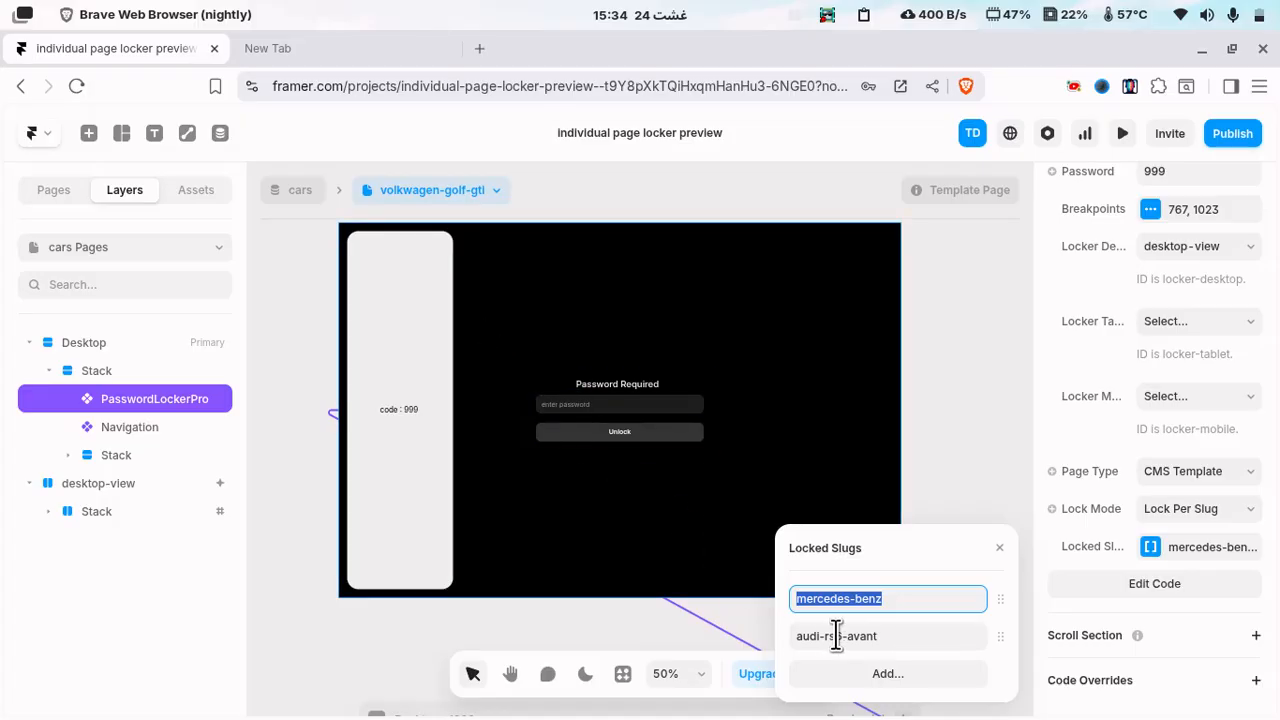
- Check the Slug fields of the volkwagen Golf GTI and Mercedes benz E63 Amg items in the cars CMS collection
{"action": "left_click", "coordinate": [220, 133]}
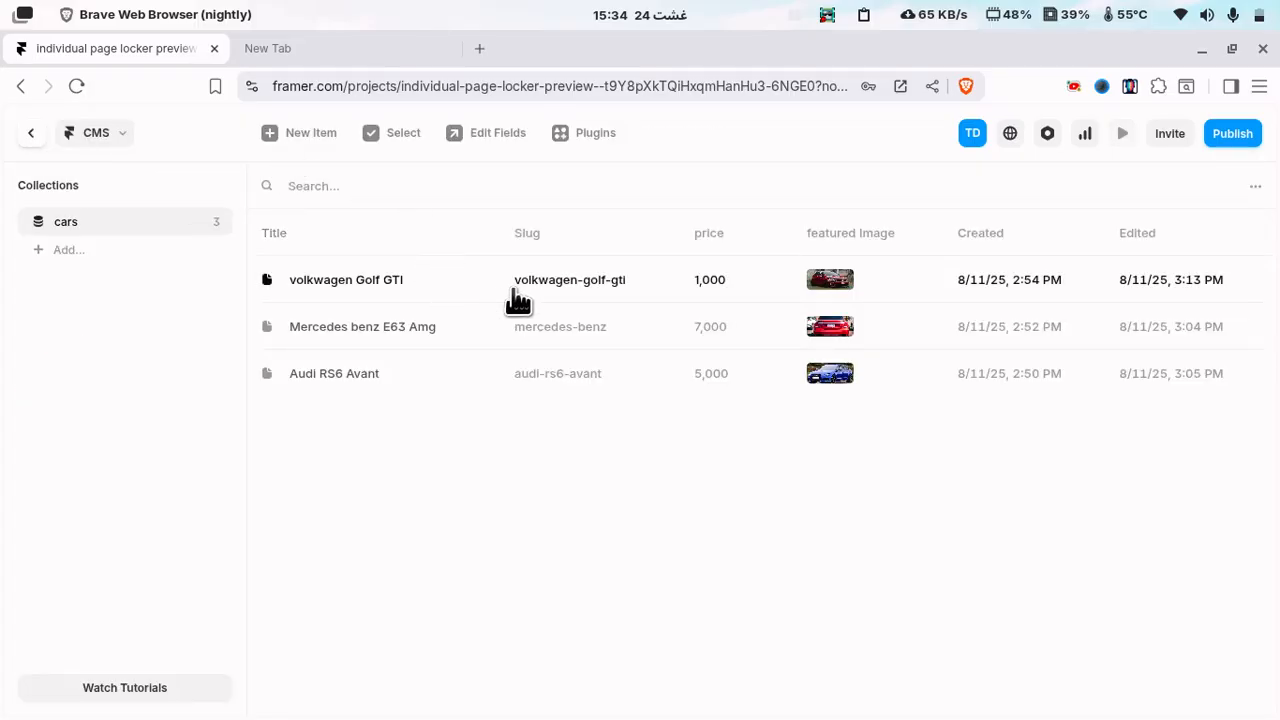
{"action": "left_click", "coordinate": [516, 289]}
{"action": "left_click_drag", "start_coordinate": [823, 310], "coordinate": [783, 310]}
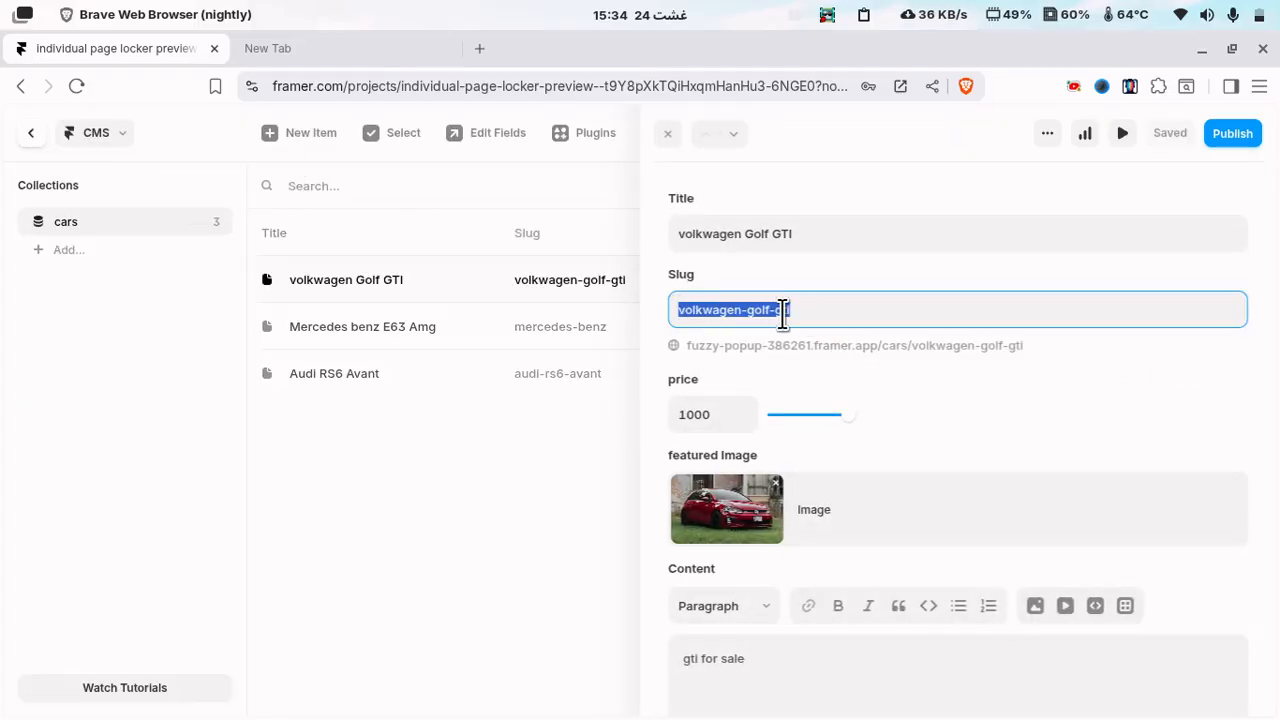
{"action": "left_click", "coordinate": [354, 330]}
{"action": "triple_click", "coordinate": [829, 309]}
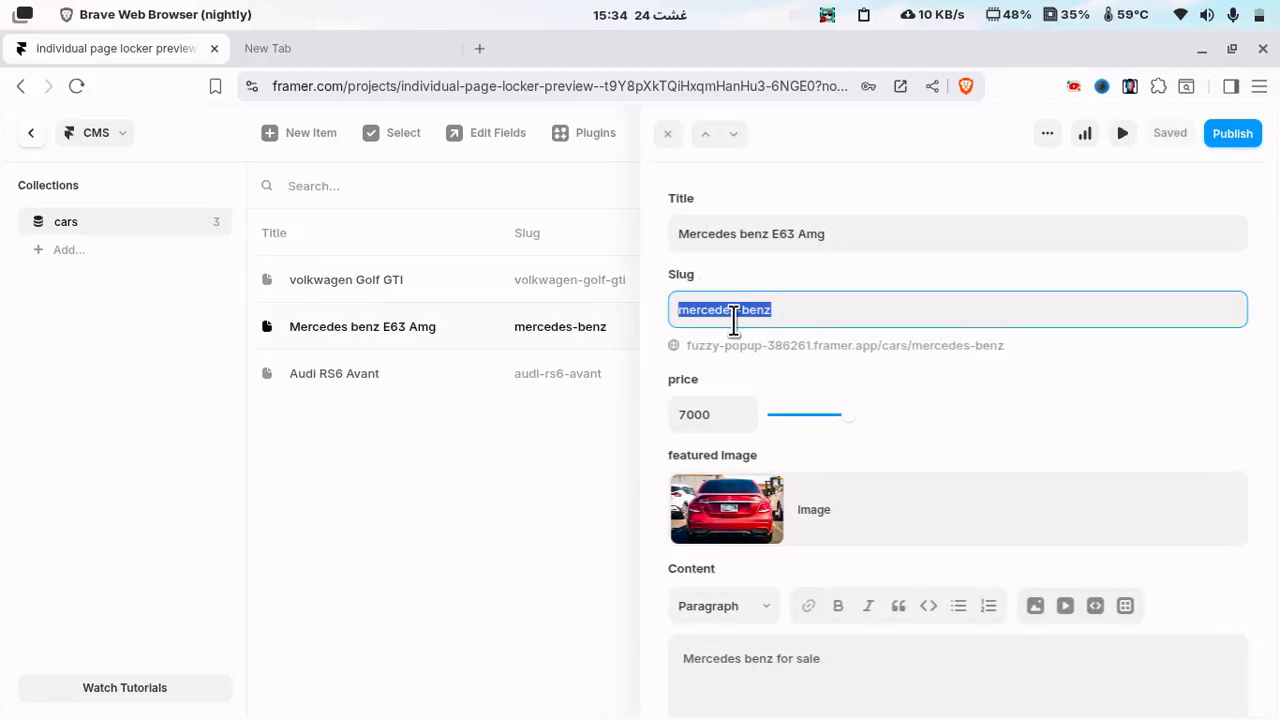
{"action": "triple_click", "coordinate": [789, 311]}
- Copy the slug volkwagen-golf-gti from the volkwagen Golf GTI item in the cars collection
{"action": "left_click", "coordinate": [382, 284]}
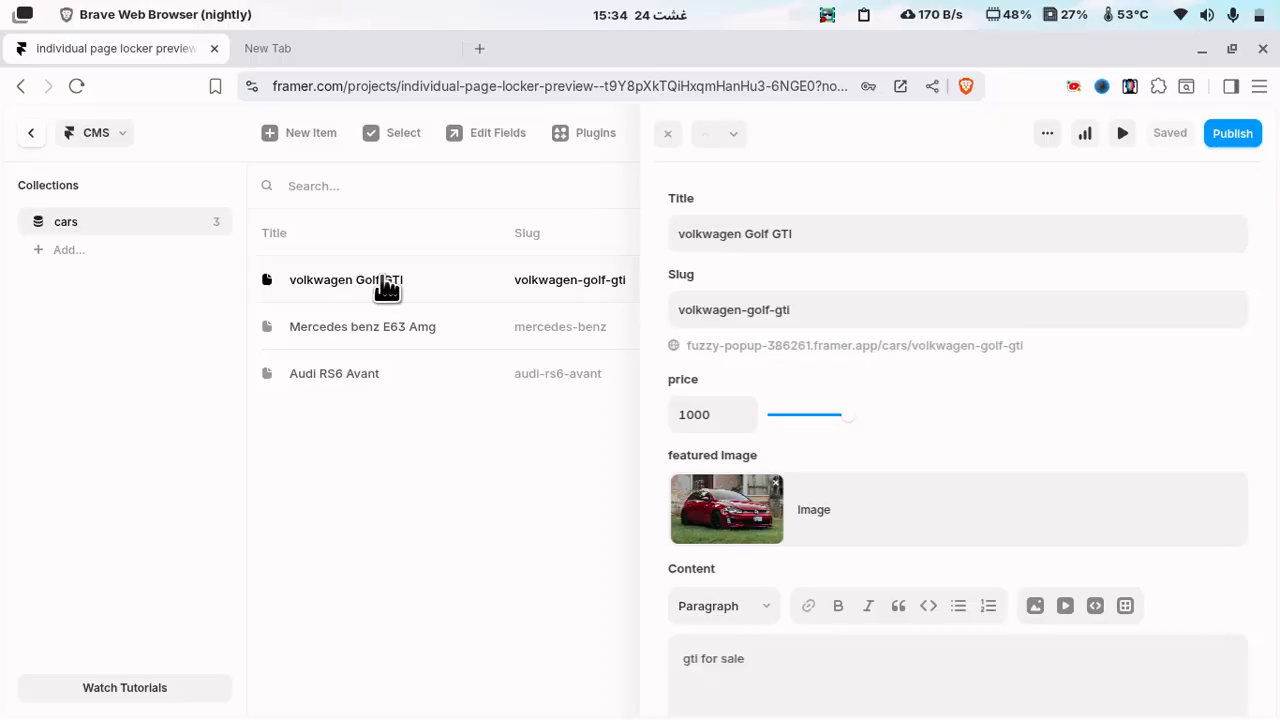
{"action": "triple_click", "coordinate": [838, 310]}
{"action": "key", "text": "ctrl+c"}
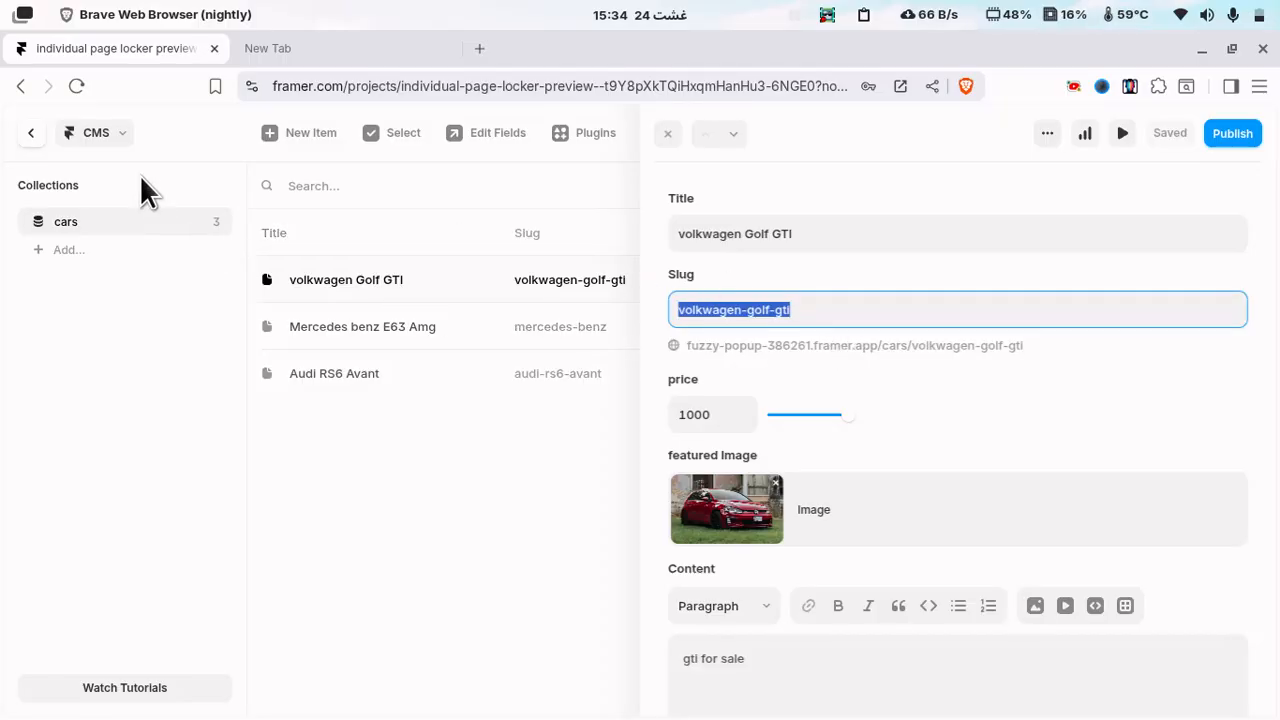
- Return to the cars template, remove mercedes-benz from the component's Locked Slugs and add volkwagen-golf-gti as a new entry
{"action": "left_click", "coordinate": [31, 132]}
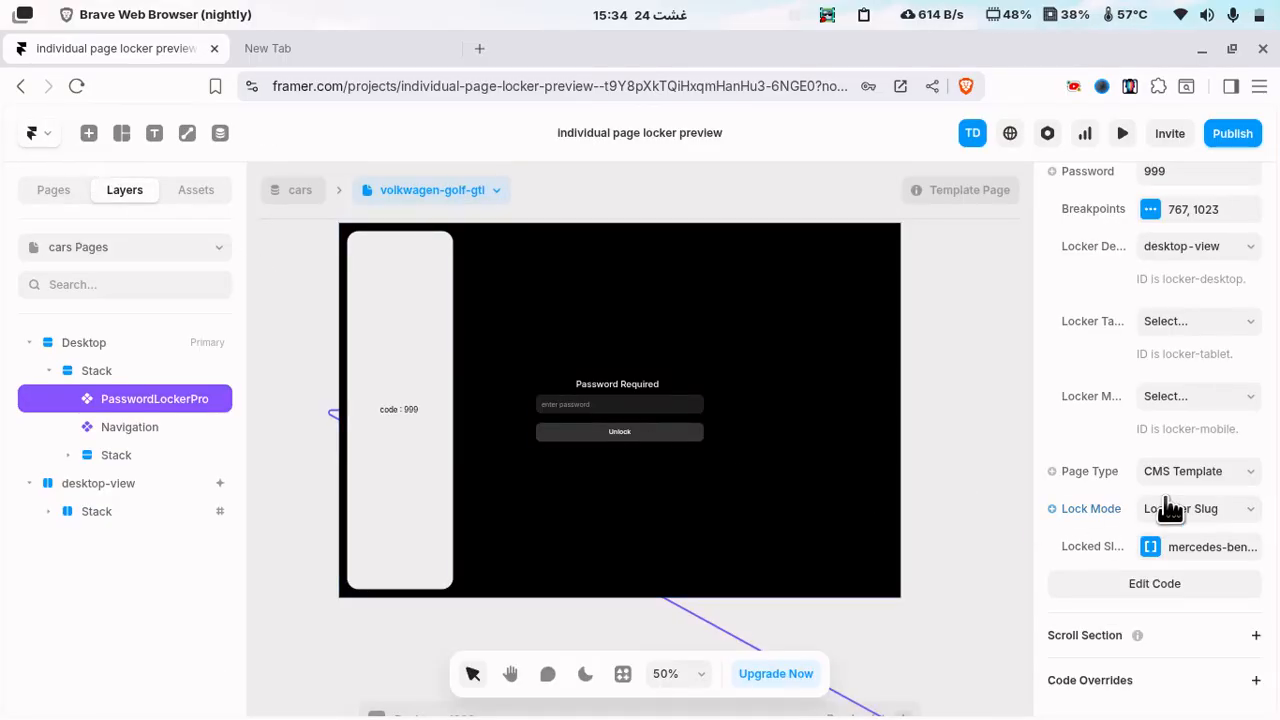
{"action": "left_click", "coordinate": [1205, 548]}
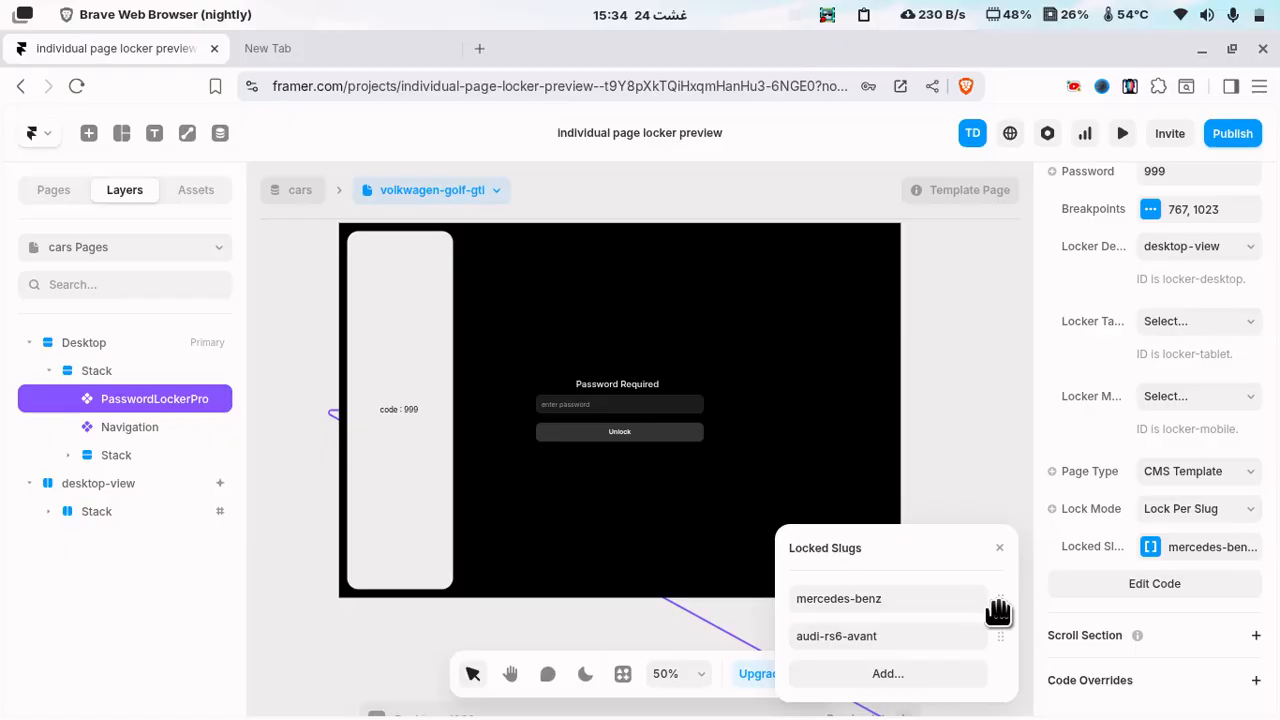
{"action": "left_click_drag", "start_coordinate": [998, 598], "coordinate": [728, 596]}
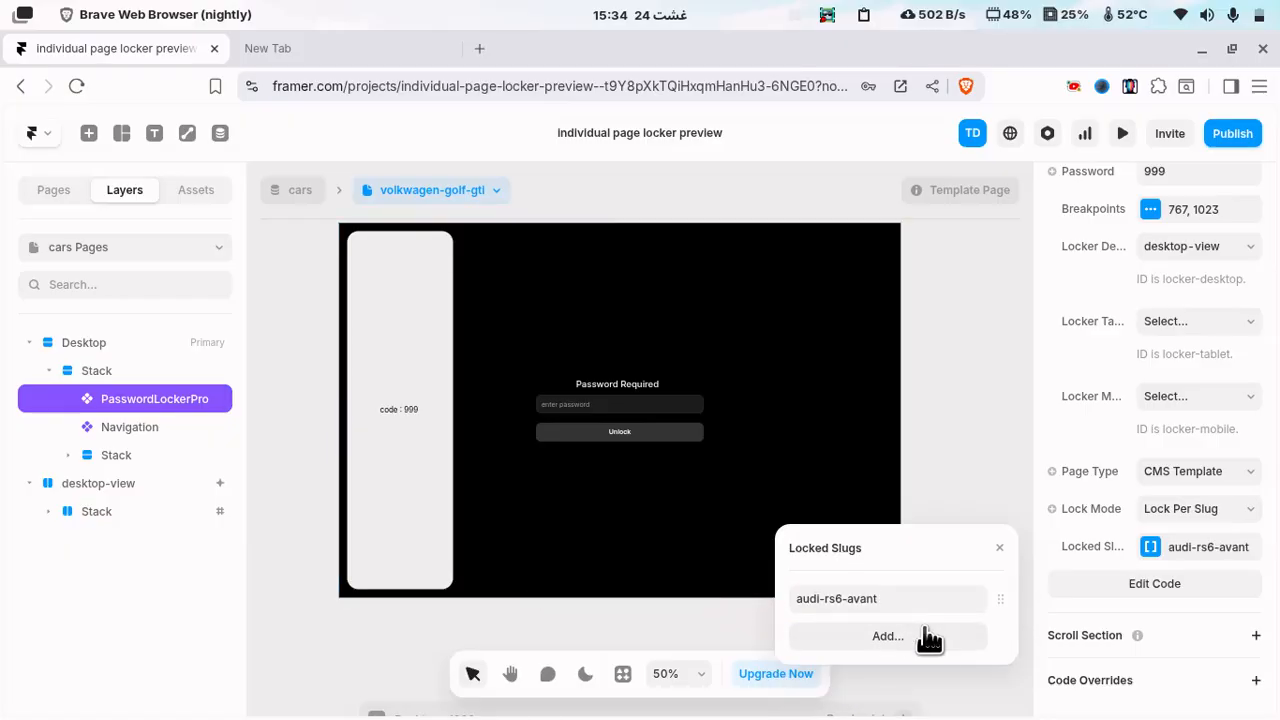
{"action": "left_click", "coordinate": [930, 636]}
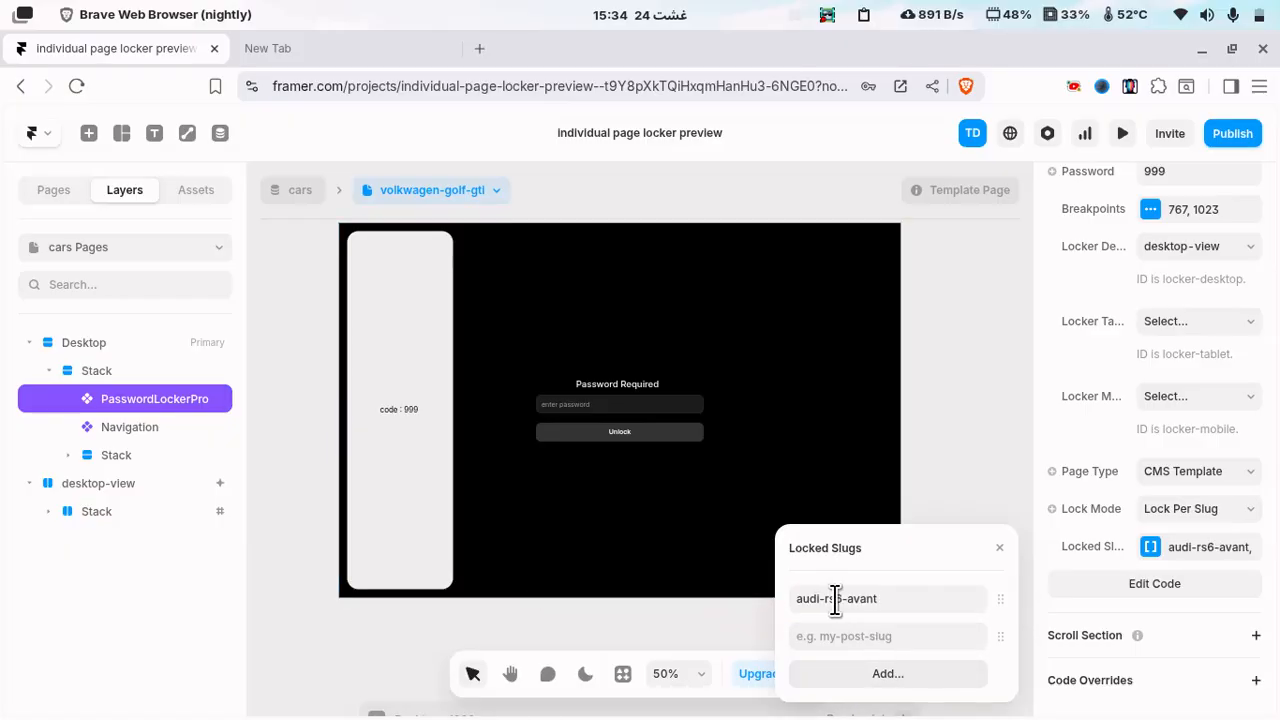
{"action": "left_click", "coordinate": [899, 634]}
{"action": "key", "text": "ctrl+v"}
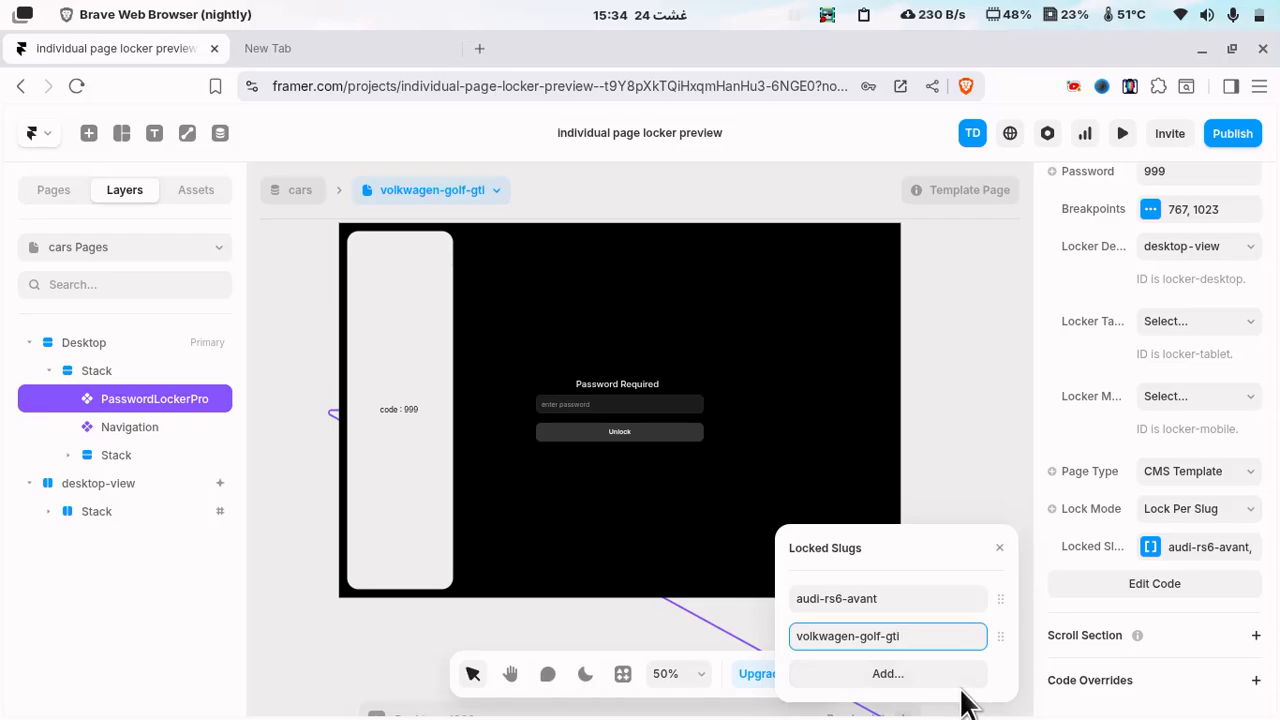
{"action": "left_click", "coordinate": [998, 549]}
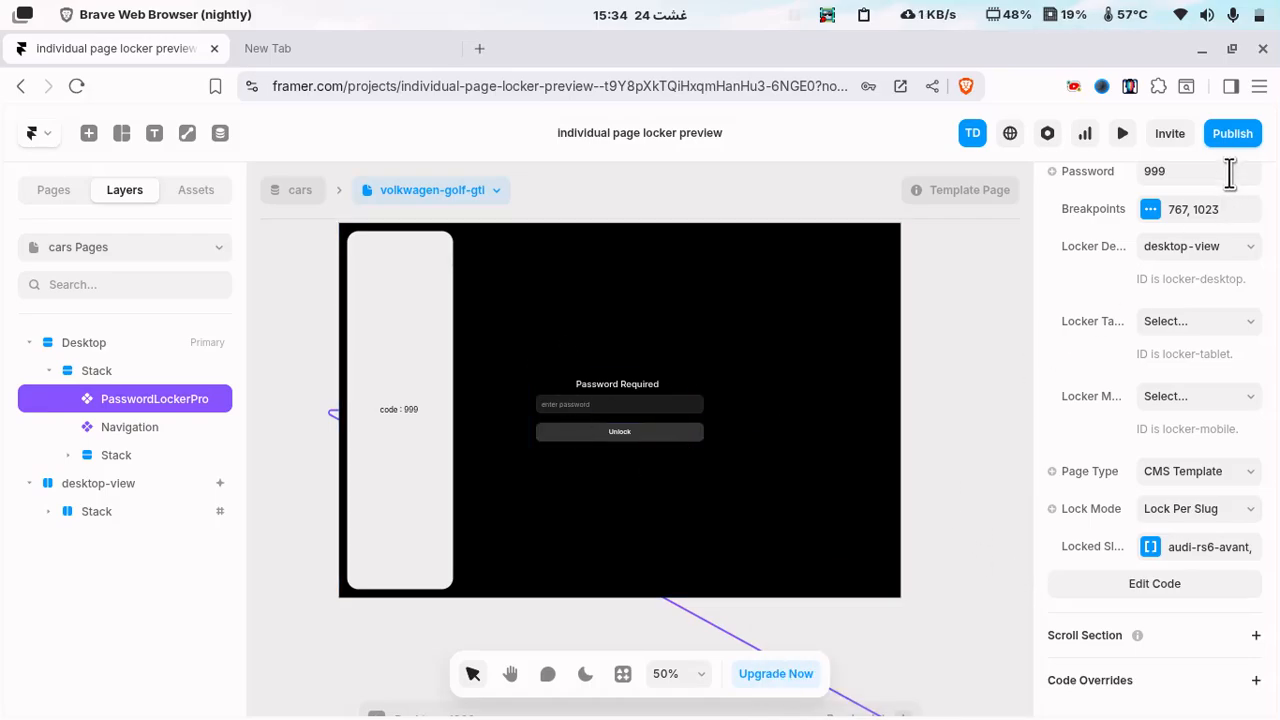
- Publish the site update and open the live site at fuzzy-popup-386261.framer.app
{"action": "left_click", "coordinate": [1234, 138]}
{"action": "left_click", "coordinate": [1195, 312]}
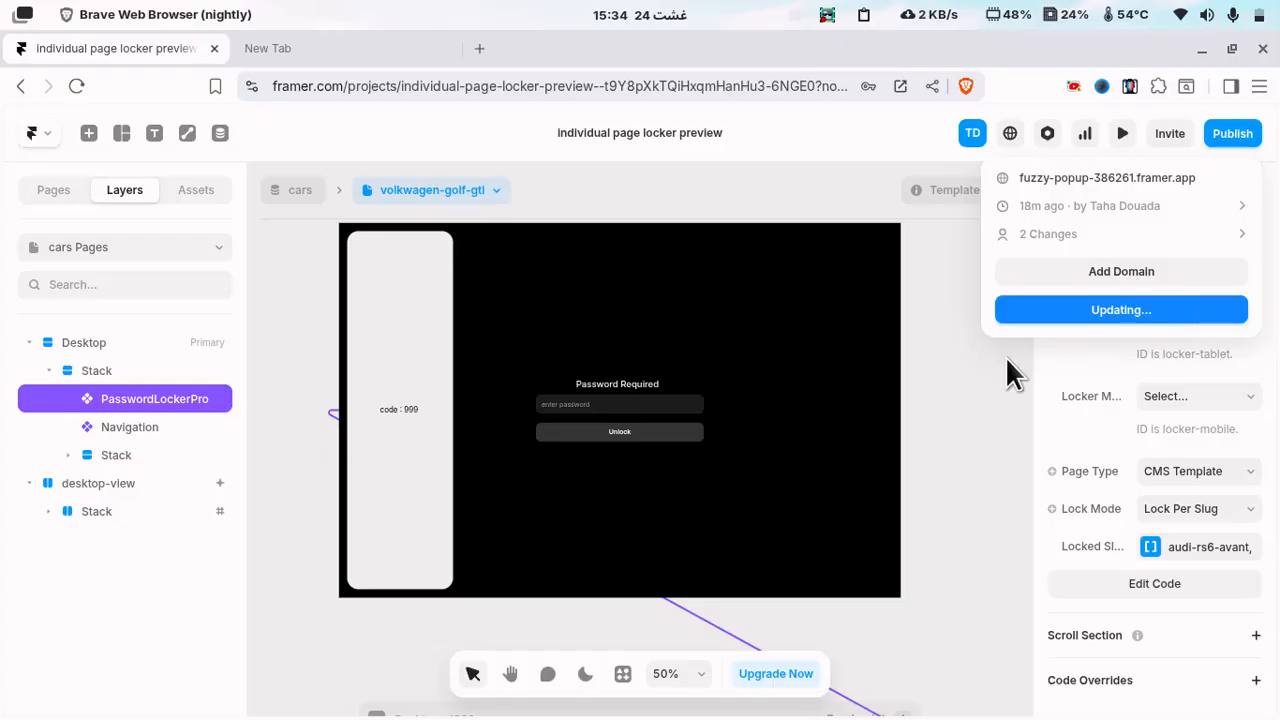
{"action": "left_click", "coordinate": [1083, 180]}
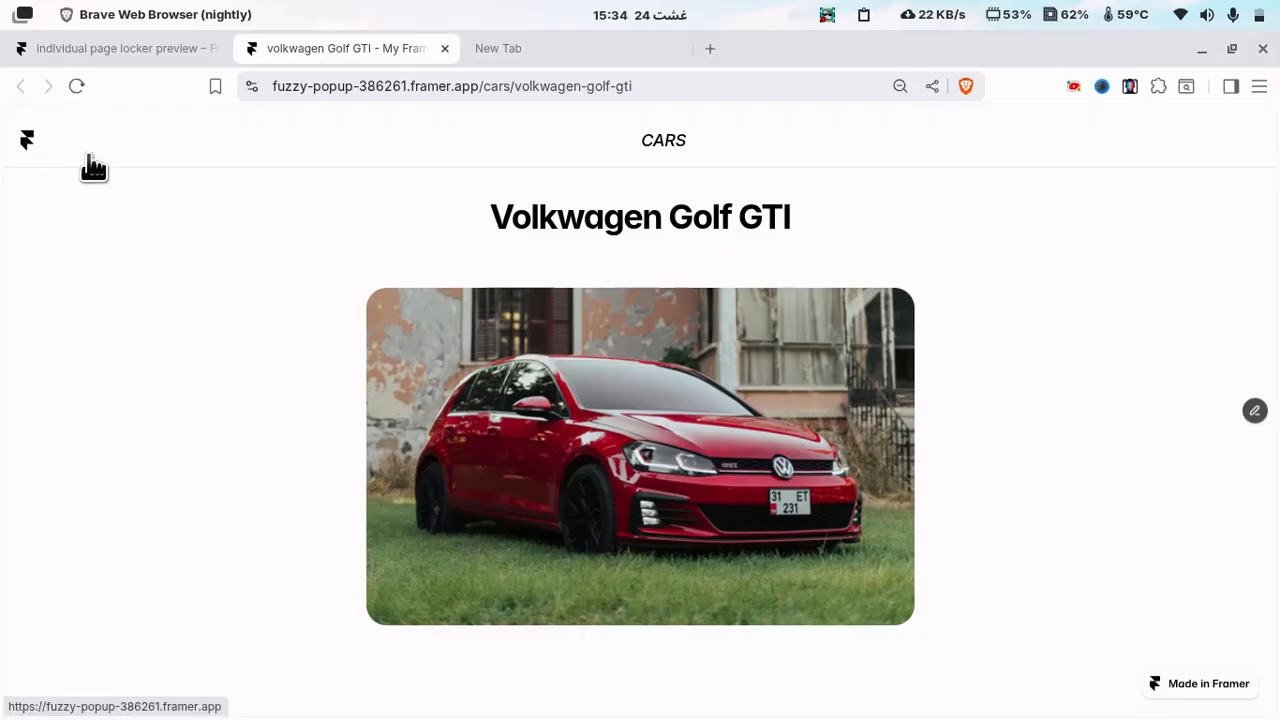
- Go to the live site's home page and submit the password in its locker to unlock it
{"action": "left_click", "coordinate": [88, 158]}
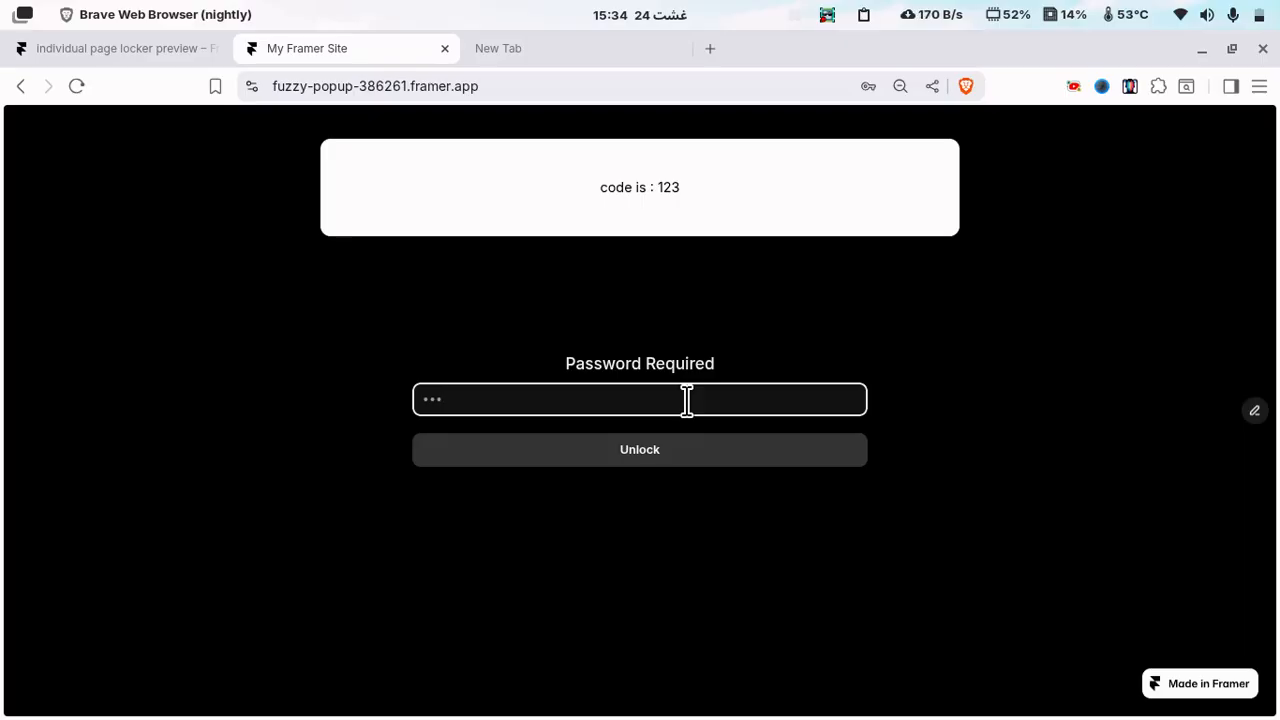
{"action": "key", "text": "Return"}
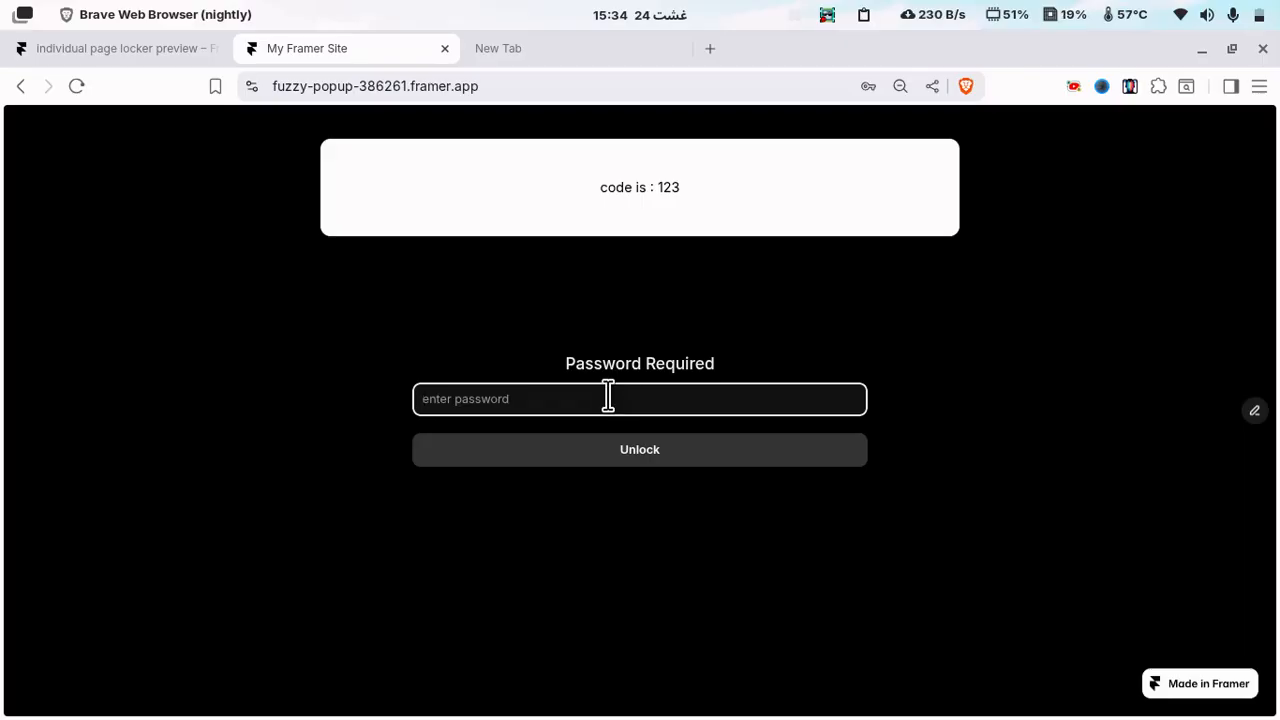
{"action": "key", "text": "Return"}
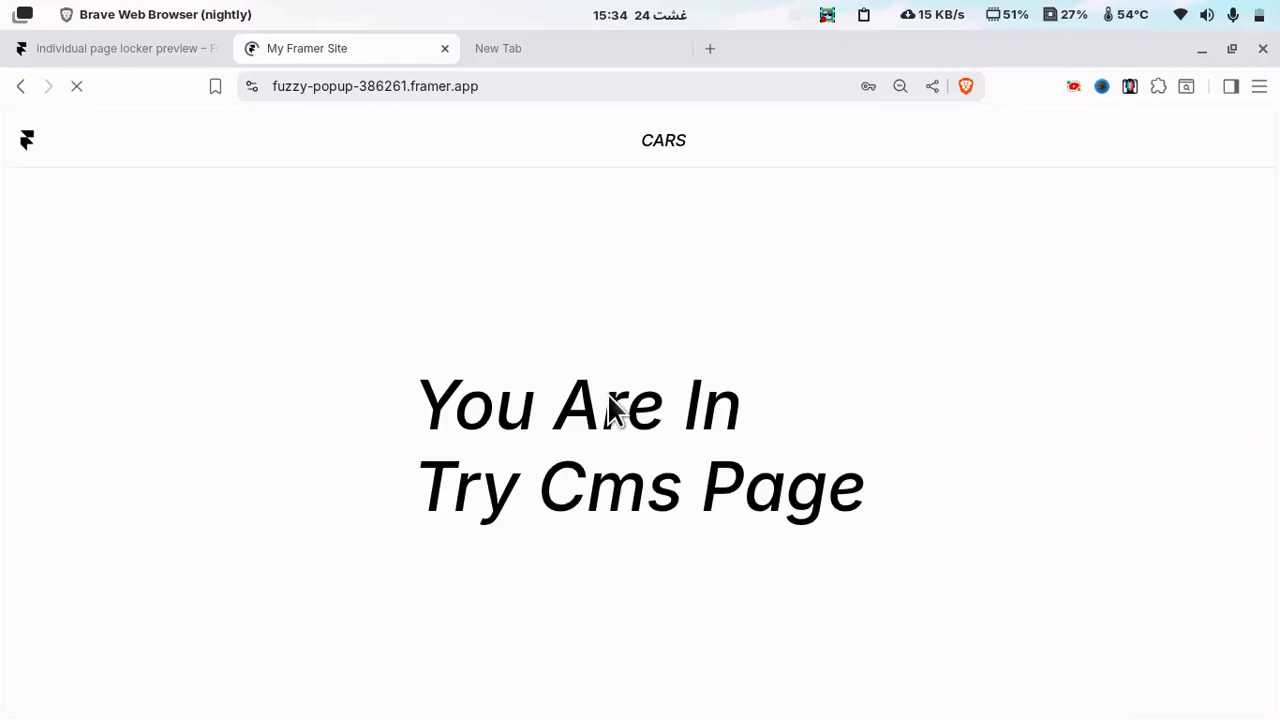
- Open the Mercedes benz E63 Amg page and the volkwagen Golf GTI page from the live site's Cars navigation
{"action": "mouse_move", "coordinate": [660, 148]}
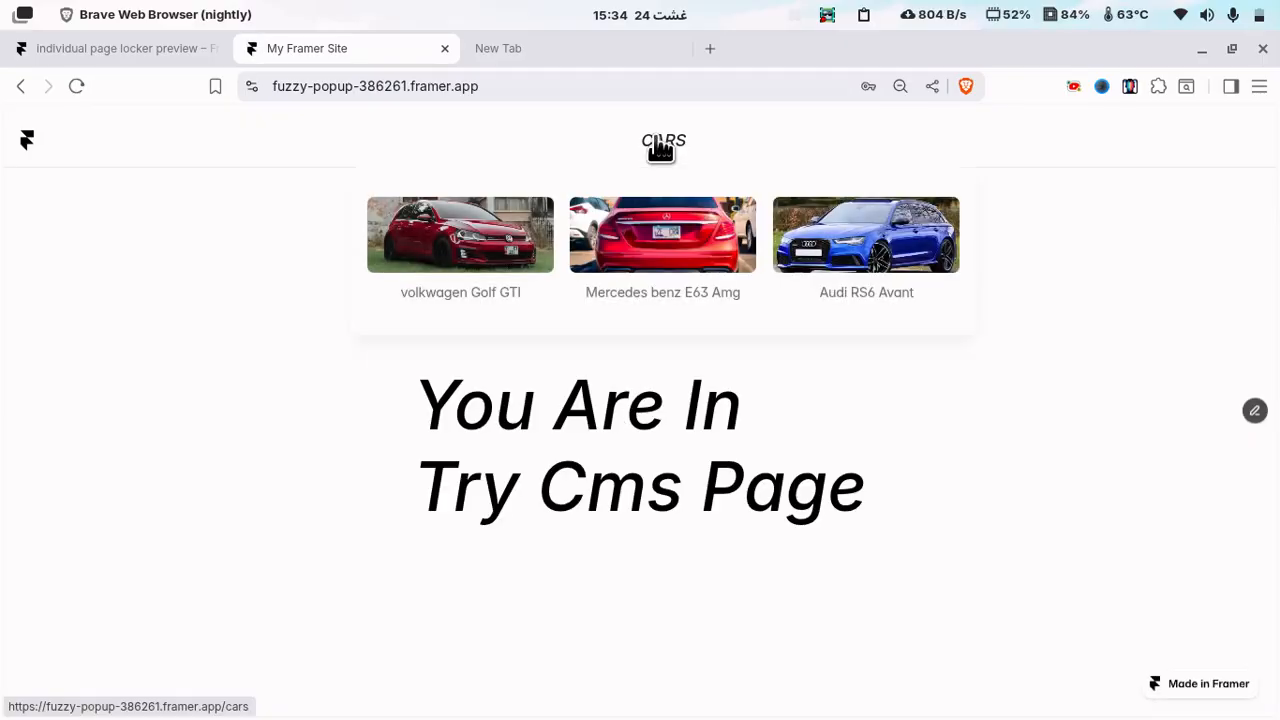
{"action": "left_click", "coordinate": [663, 232]}
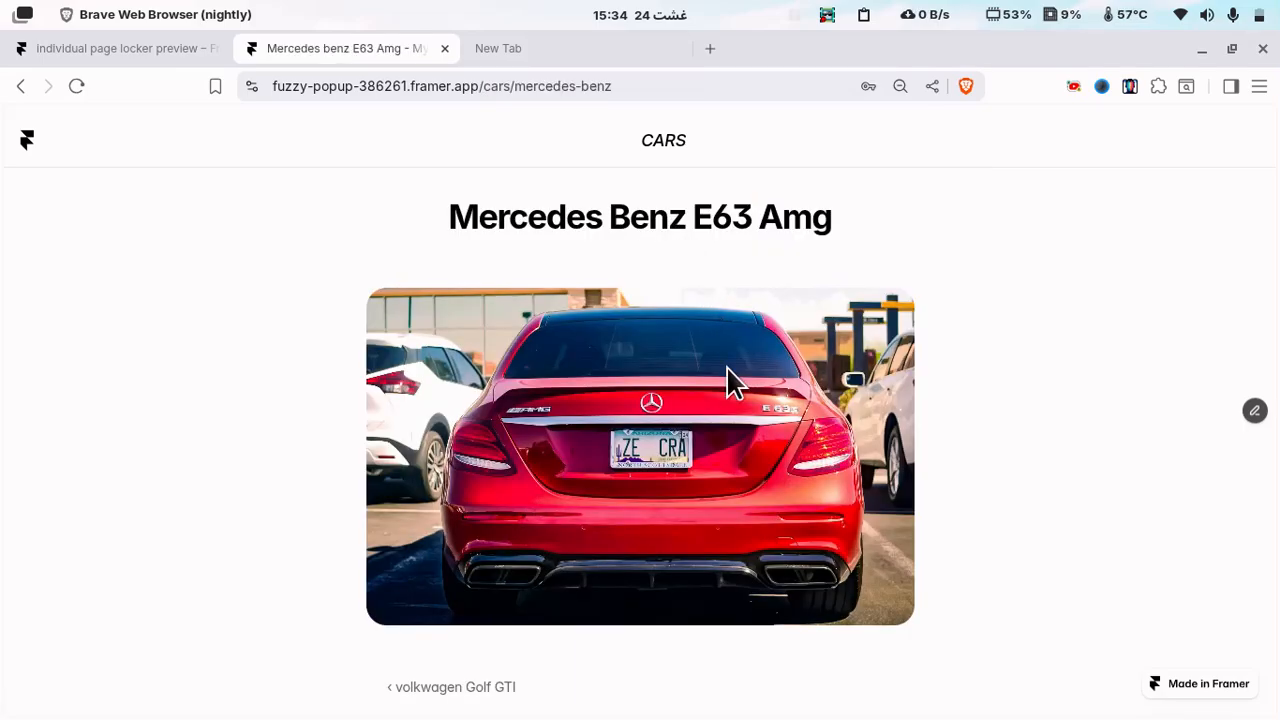
{"action": "mouse_move", "coordinate": [663, 137]}
{"action": "left_click", "coordinate": [509, 217]}
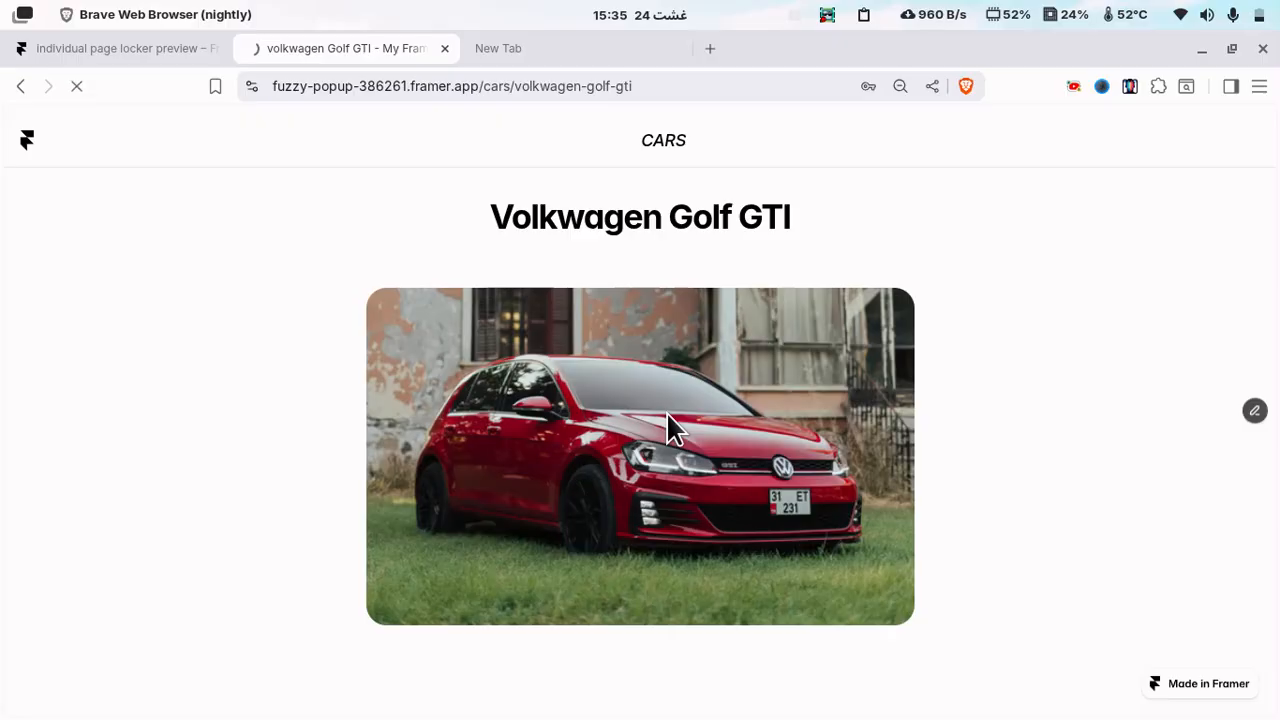
- Return to the Framer project, close the live site's browser tab and reopen the published site
{"action": "left_click", "coordinate": [134, 50]}
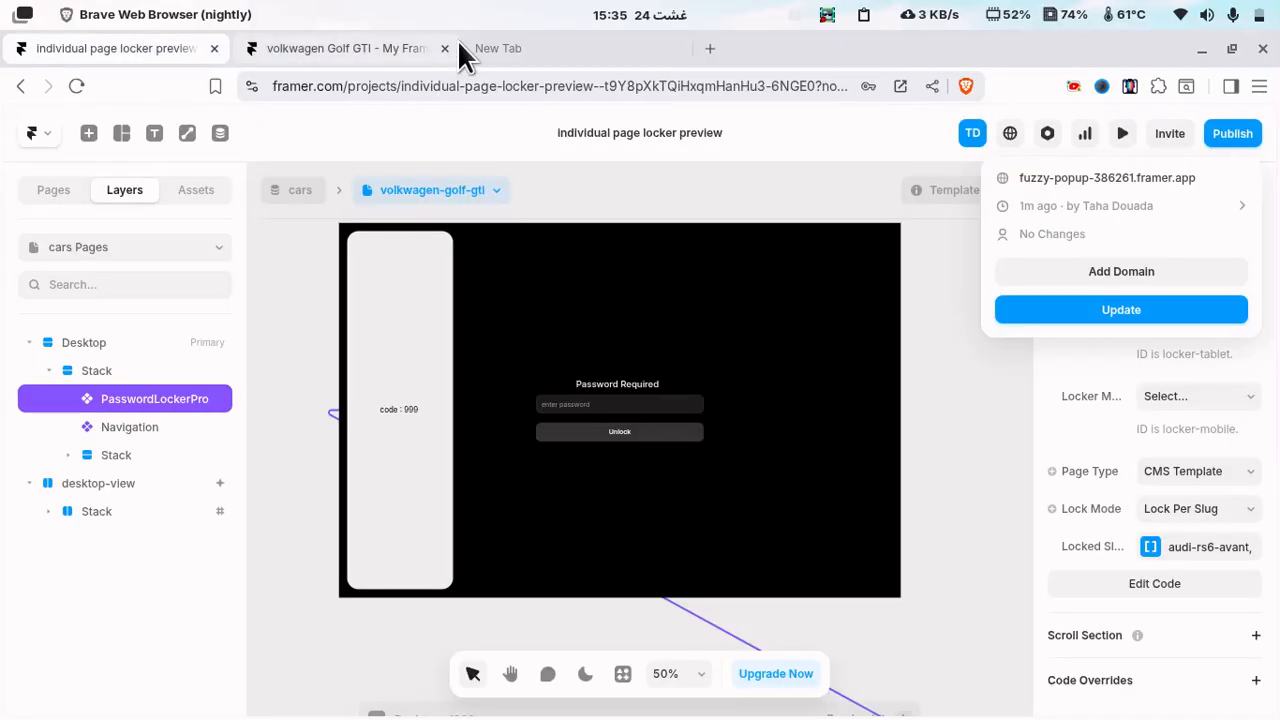
{"action": "left_click", "coordinate": [445, 49]}
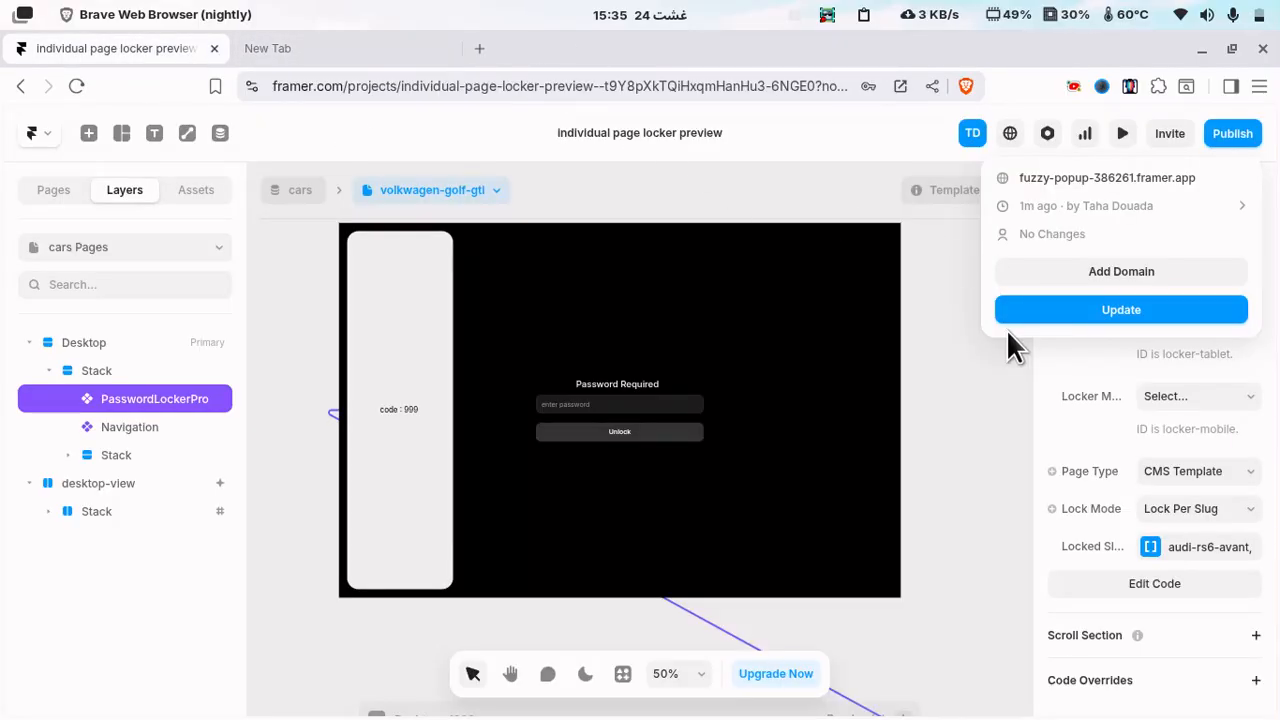
{"action": "left_click", "coordinate": [1100, 179]}
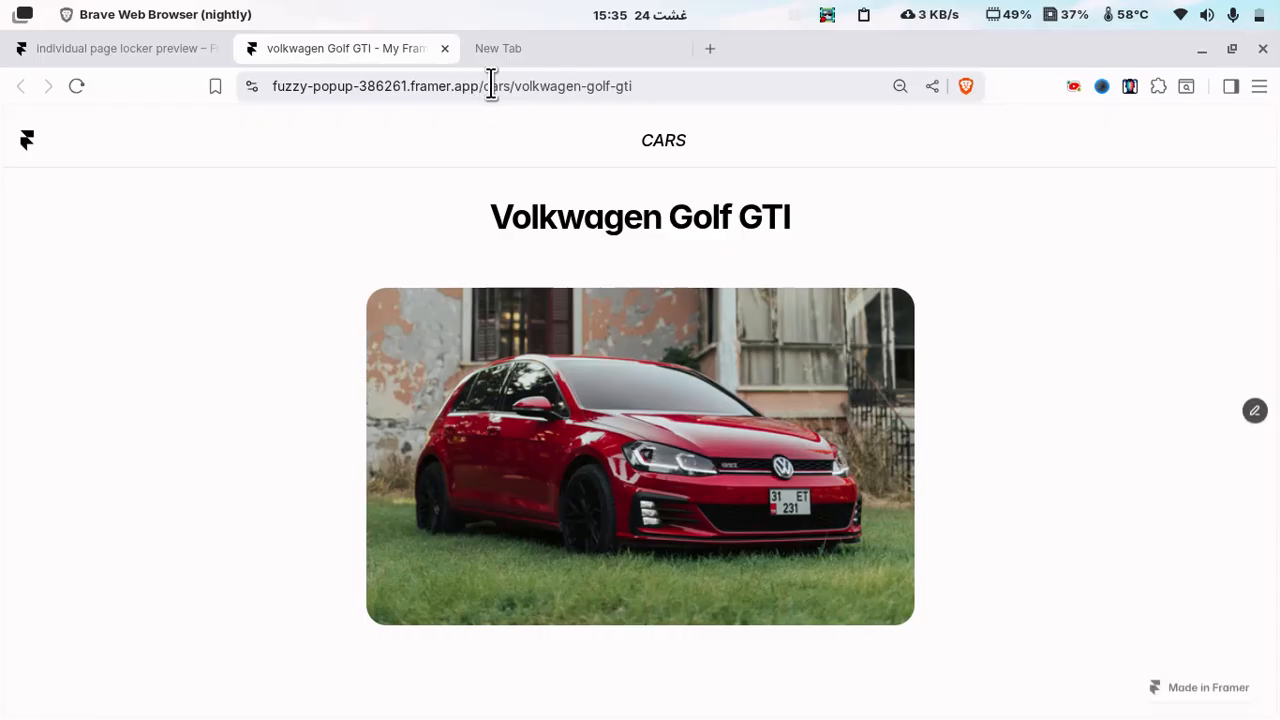
{"action": "left_click_drag", "start_coordinate": [486, 84], "coordinate": [766, 86]}
{"action": "key", "text": "BackSpace"}
{"action": "key", "text": "BackSpace"}
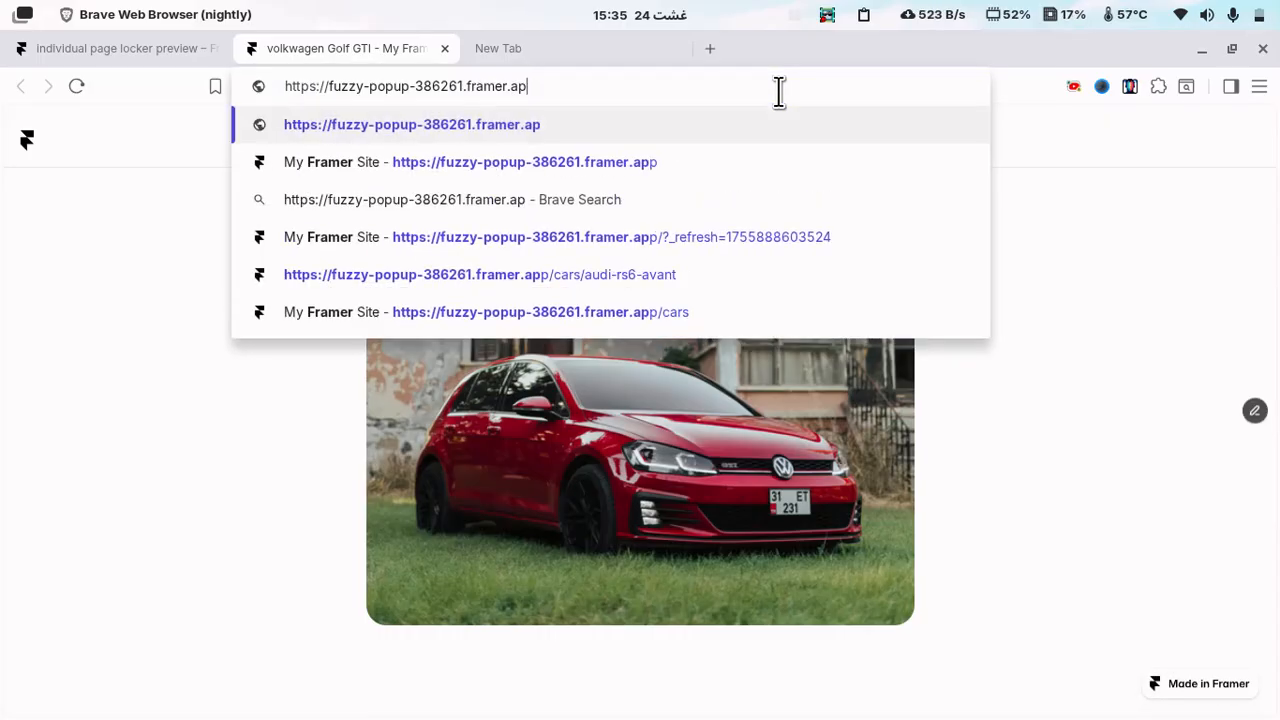
{"action": "left_click", "coordinate": [205, 128]}
- Return to the Framer project and open the Home page on the canvas
{"action": "left_click", "coordinate": [180, 50]}
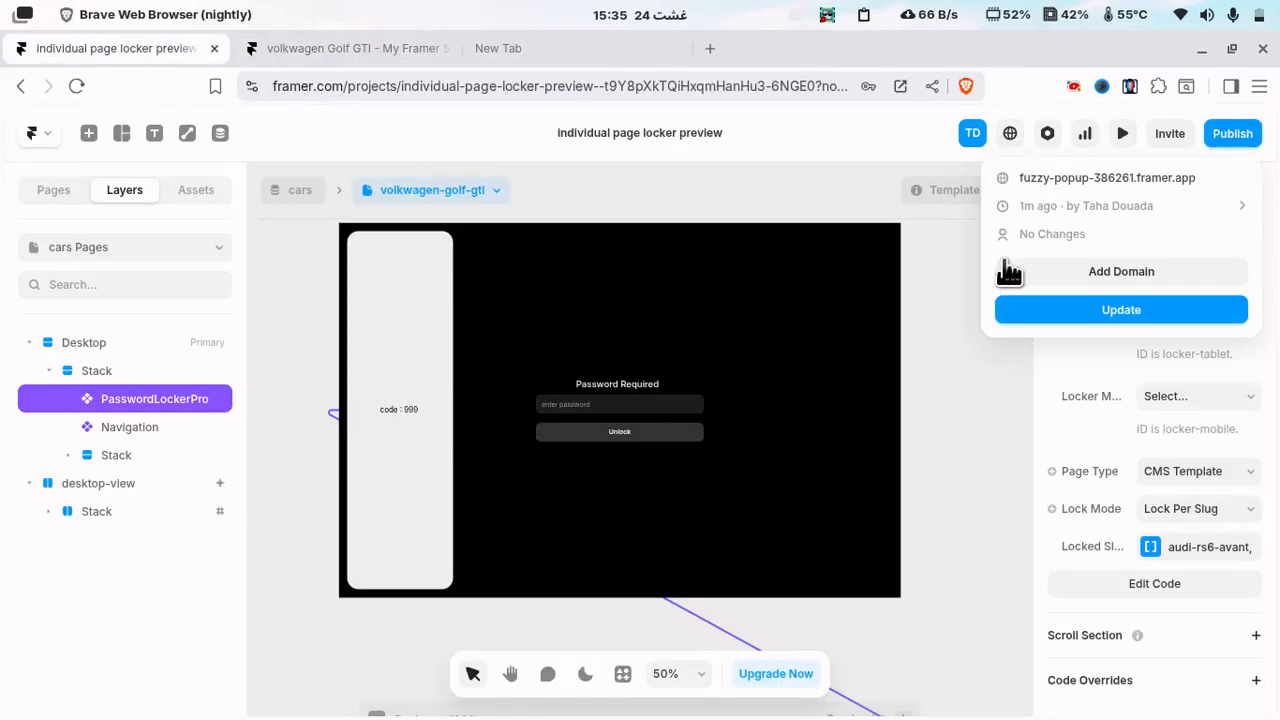
{"action": "left_click", "coordinate": [34, 133]}
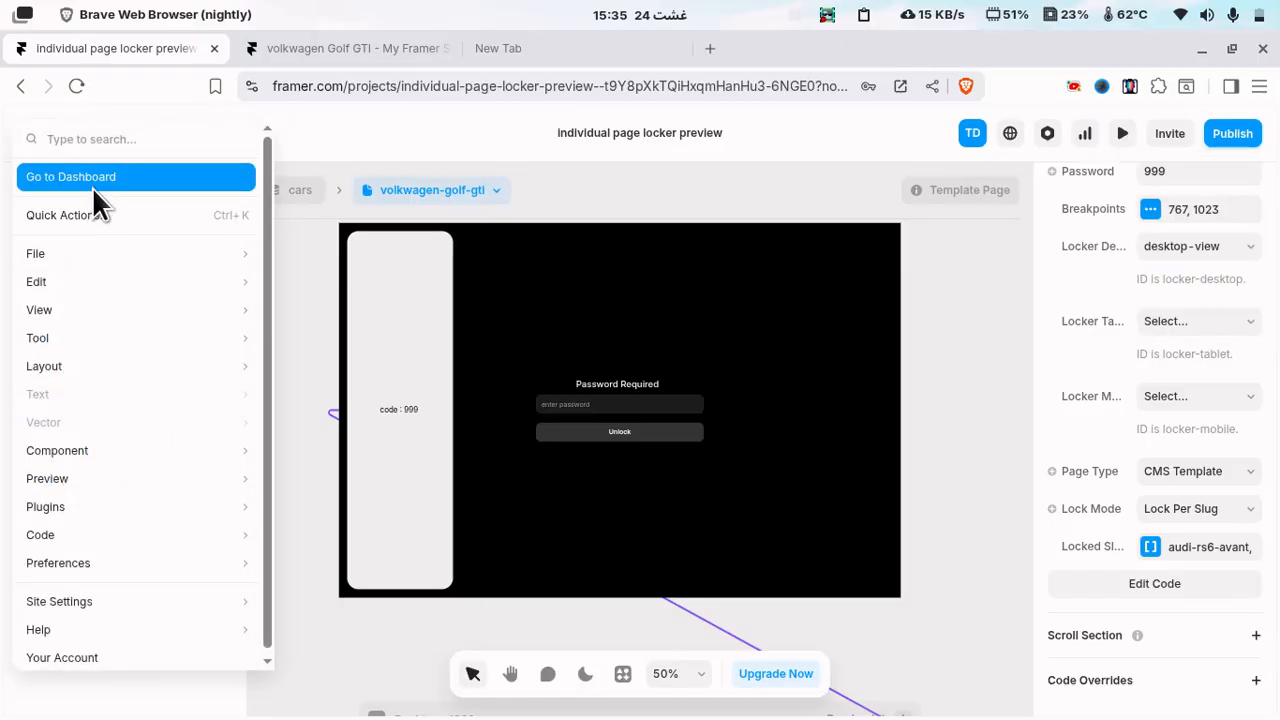
{"action": "left_click", "coordinate": [339, 149]}
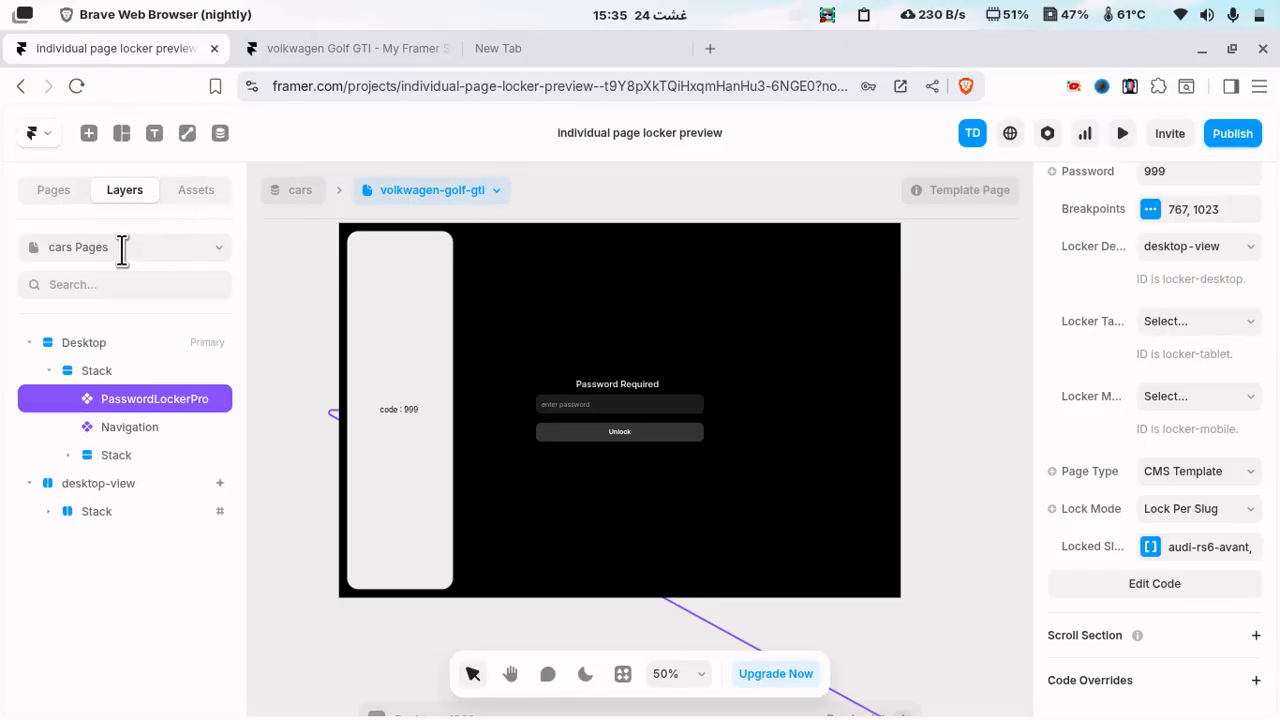
{"action": "left_click", "coordinate": [105, 340]}
{"action": "left_click", "coordinate": [55, 187]}
{"action": "left_click", "coordinate": [105, 339]}
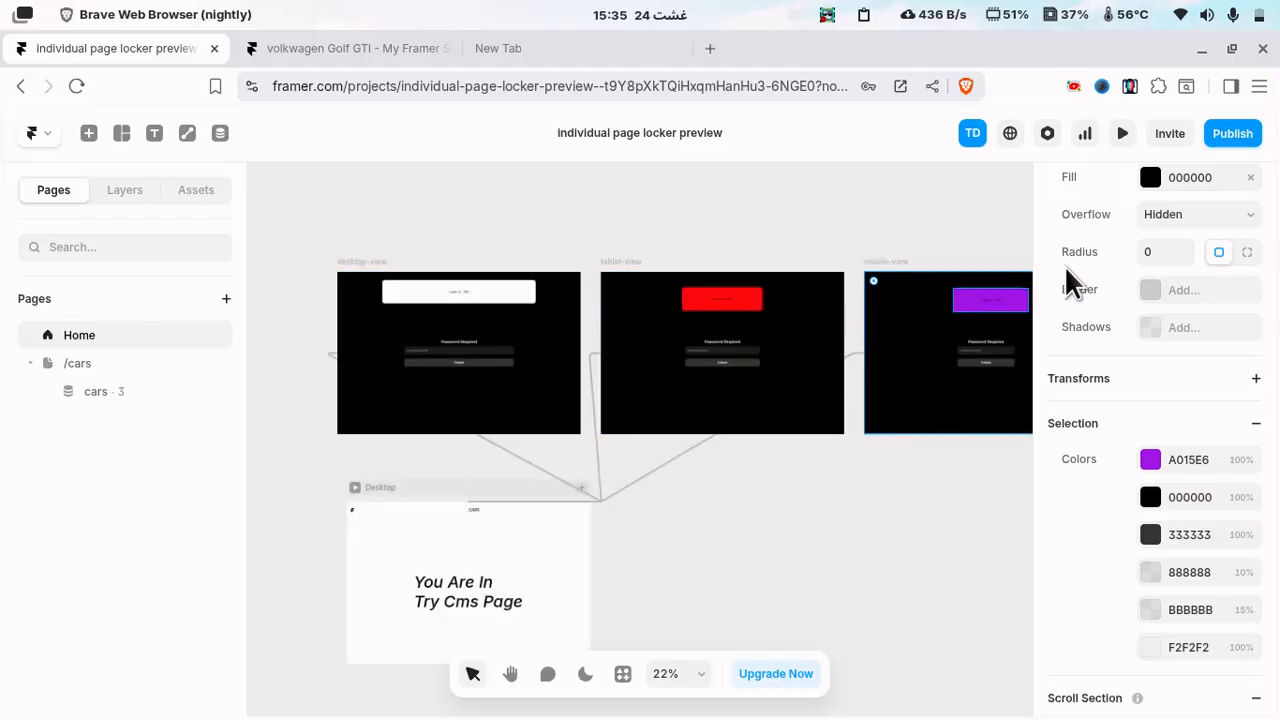
- Publish the site update, open the live site at fuzzy-popup-386261.framer.app and close the old volkwagen Golf GTI browser tab
{"action": "left_click", "coordinate": [1232, 133]}
{"action": "left_click", "coordinate": [1140, 318]}
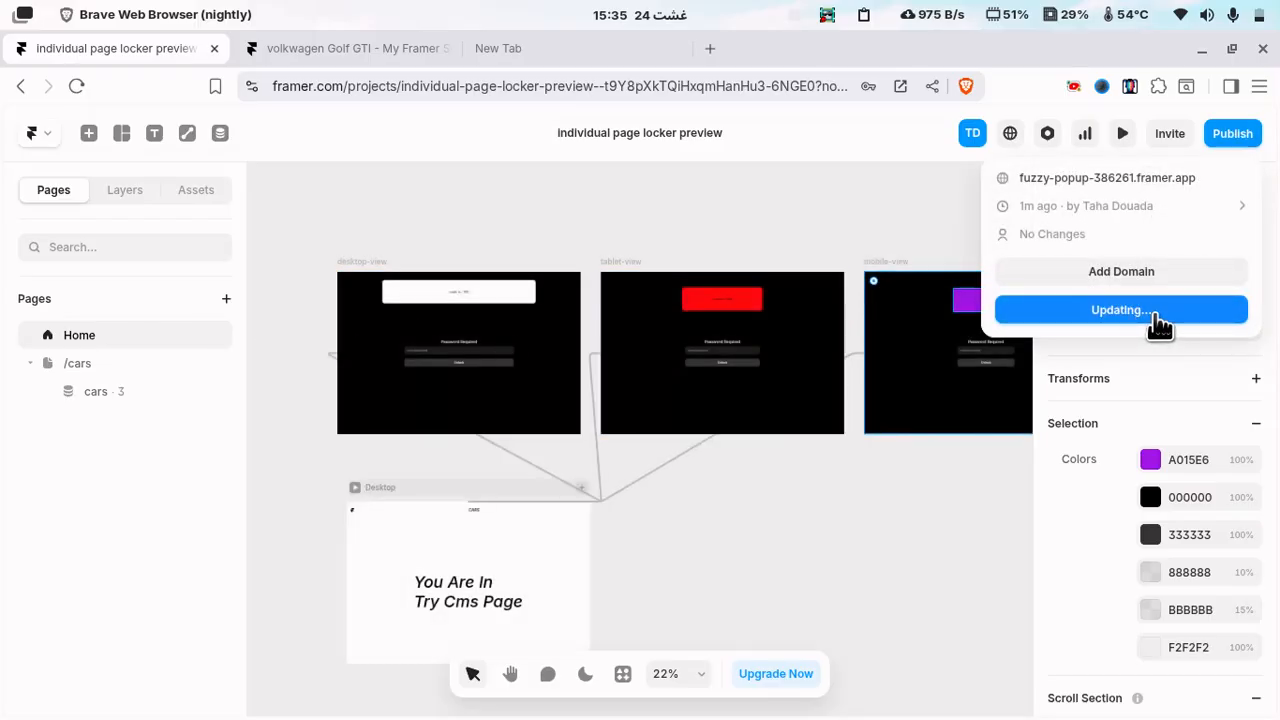
{"action": "left_click", "coordinate": [1134, 177]}
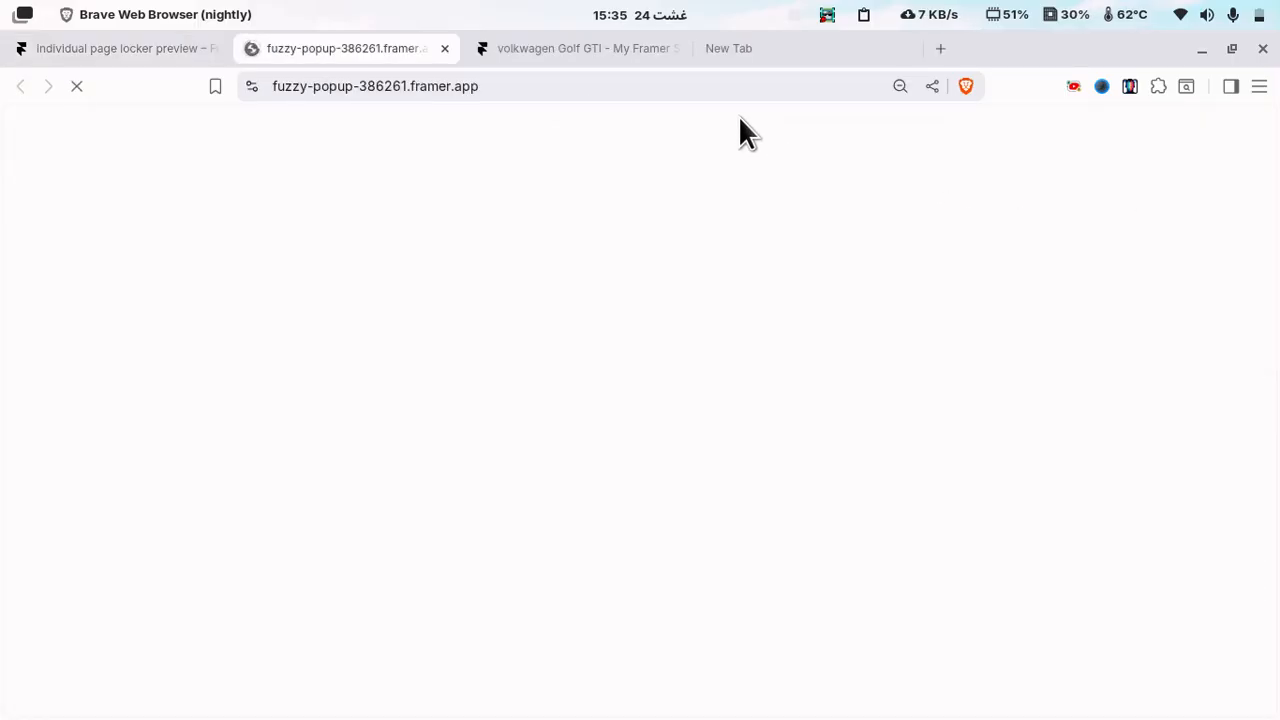
{"action": "left_click", "coordinate": [674, 46]}
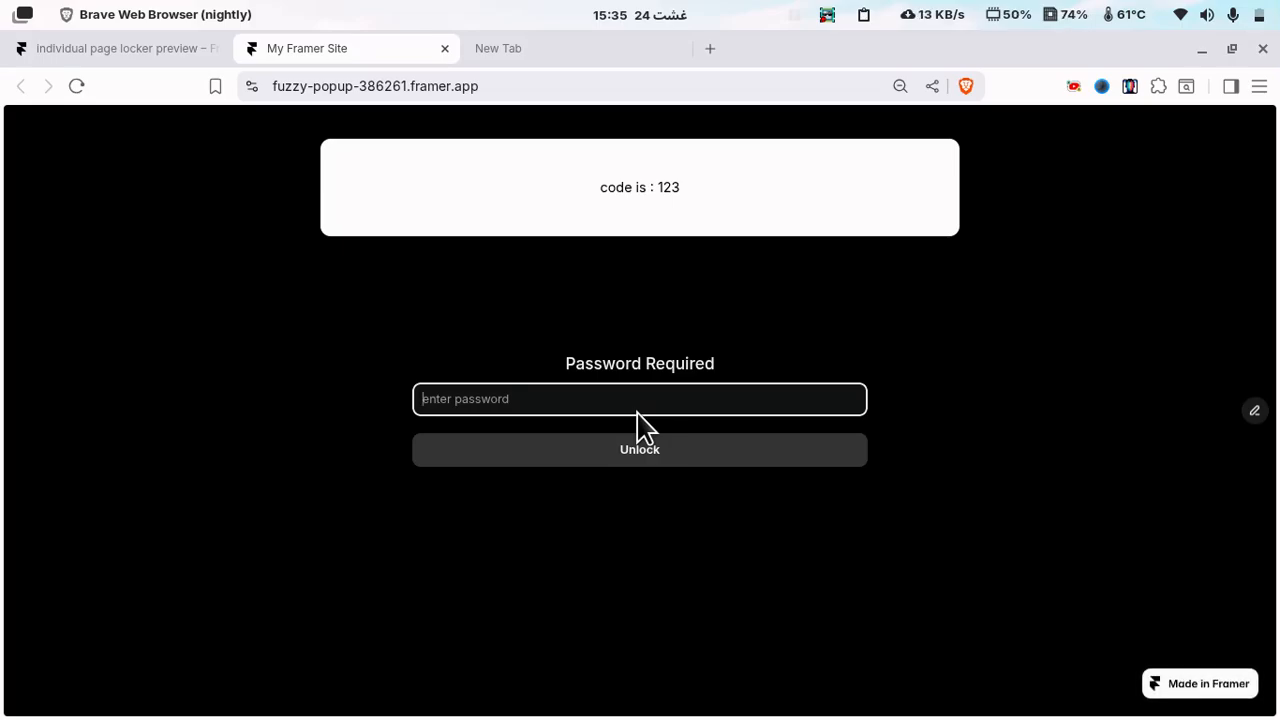
- Submit the password in the live home page's locker and open the Audi RS6 Avant page from the Cars navigation
{"action": "key", "text": "Return"}
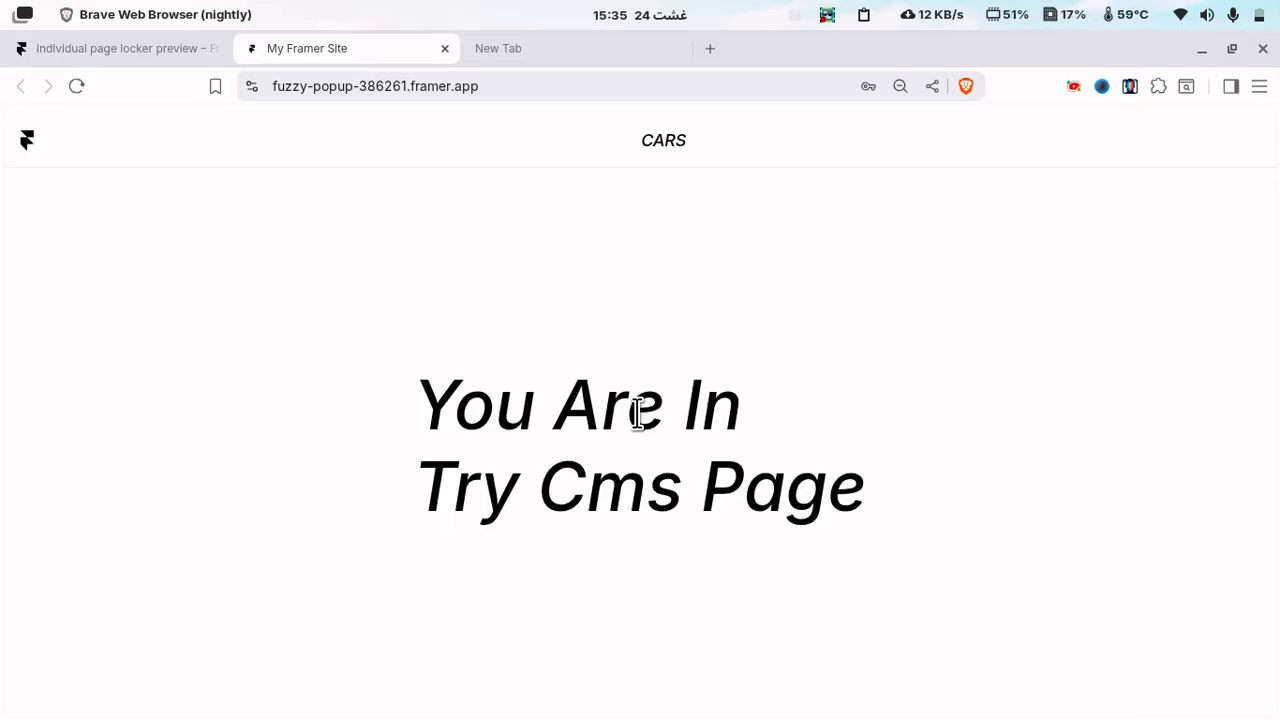
{"action": "mouse_move", "coordinate": [661, 135]}
{"action": "left_click", "coordinate": [831, 240]}
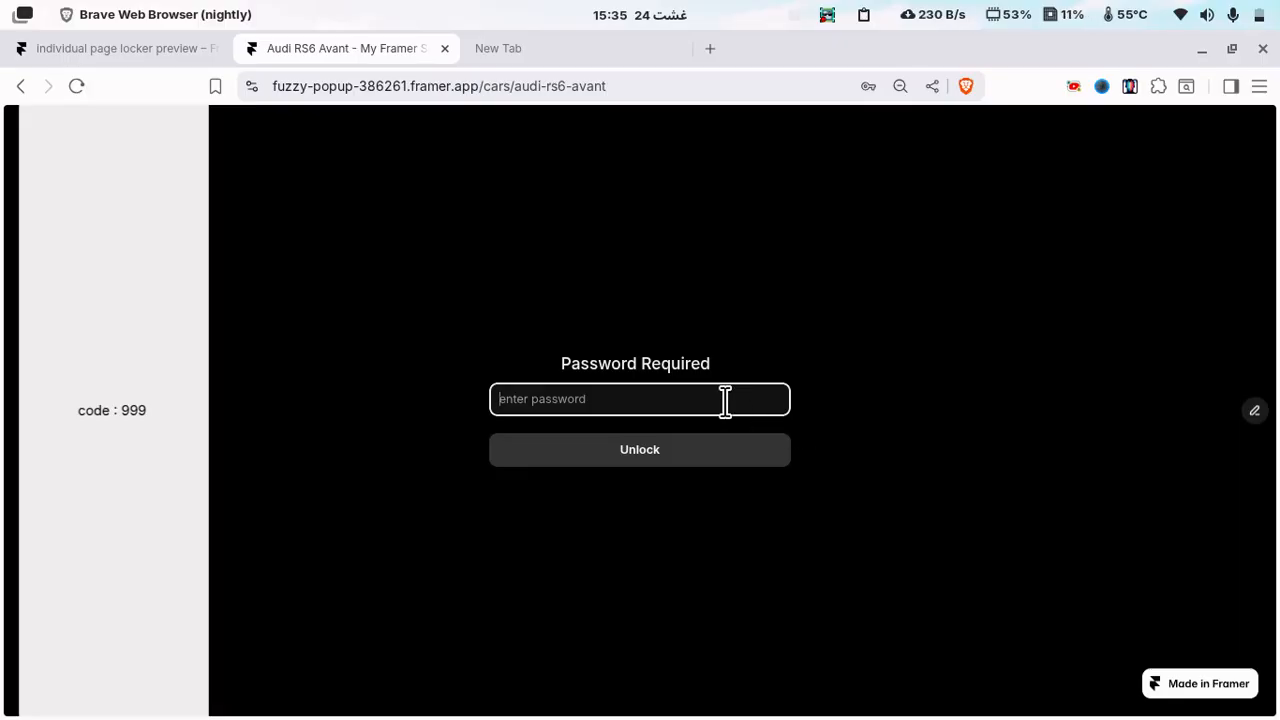
- Enter the page password in the Audi RS6 Avant locker and unlock the page
{"action": "type", "text": "999"}
{"action": "key", "text": "Return"}
{"action": "key", "text": "Return"}
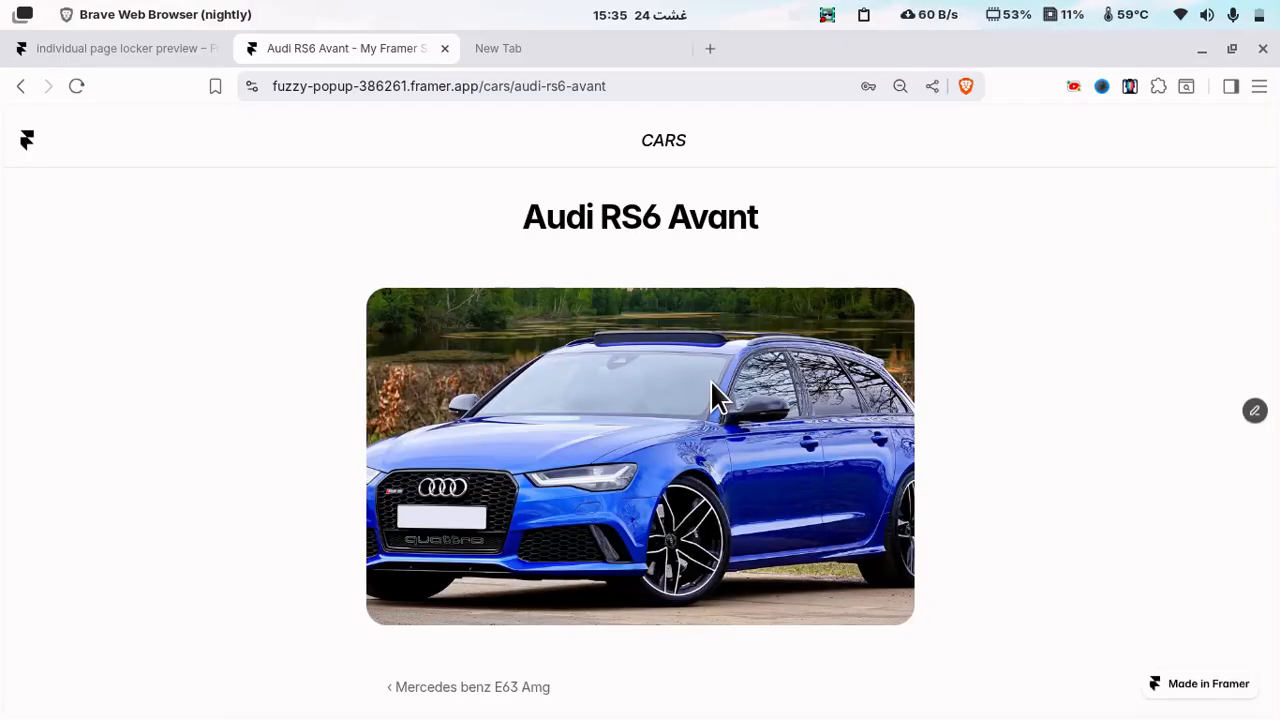
- Check the Mercedes benz E63 Amg page from the Cars navigation, highlighting its heading, and return to the live site's home page
{"action": "mouse_move", "coordinate": [654, 152]}
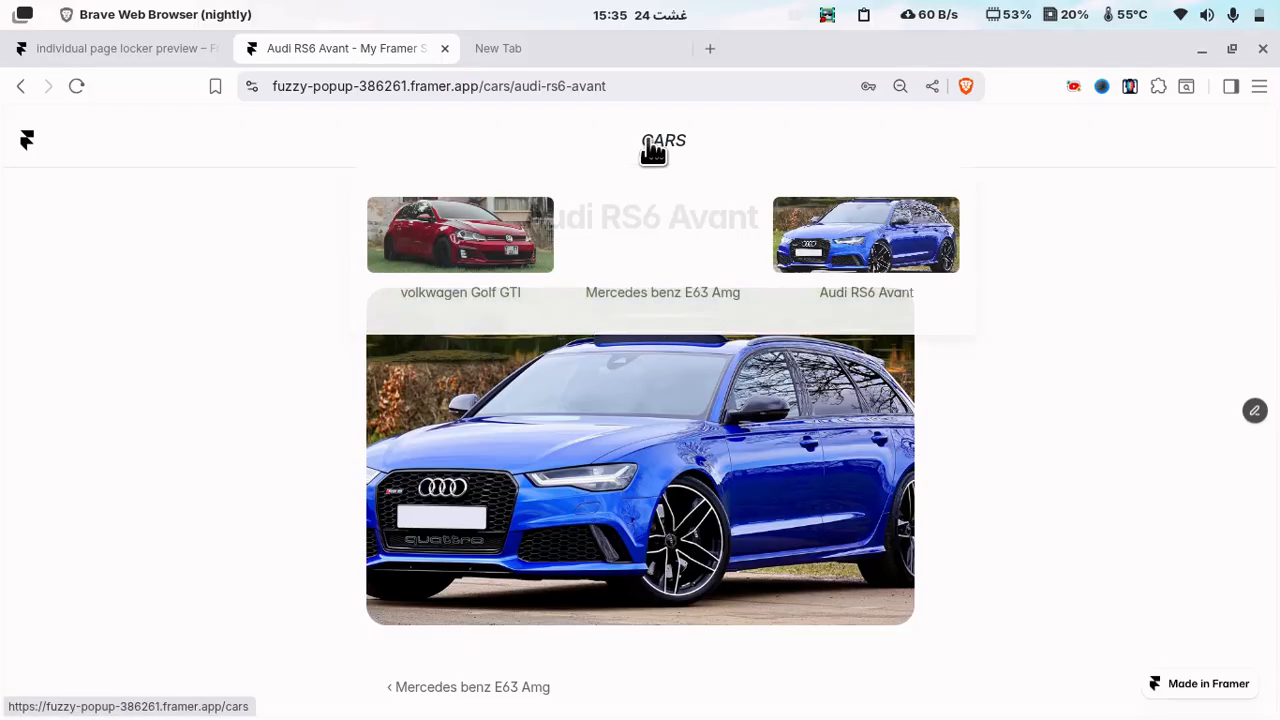
{"action": "left_click", "coordinate": [671, 230]}
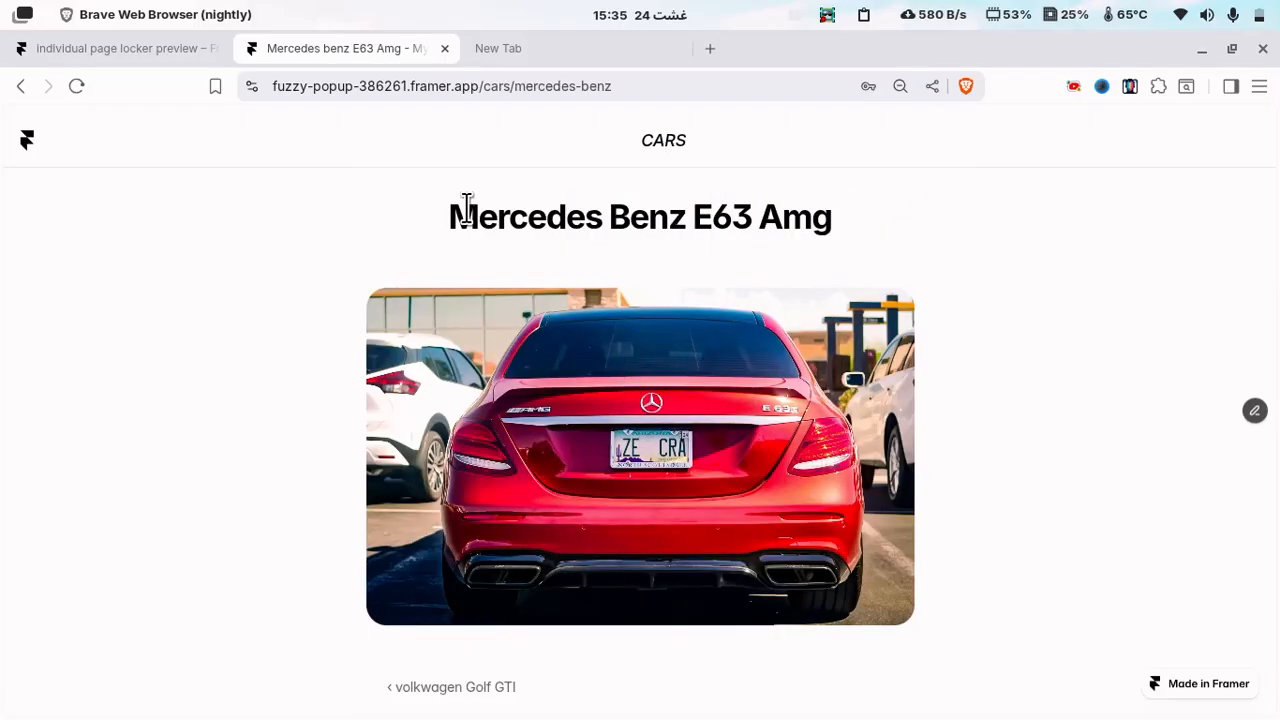
{"action": "left_click_drag", "start_coordinate": [455, 222], "coordinate": [932, 220]}
{"action": "left_click", "coordinate": [913, 241]}
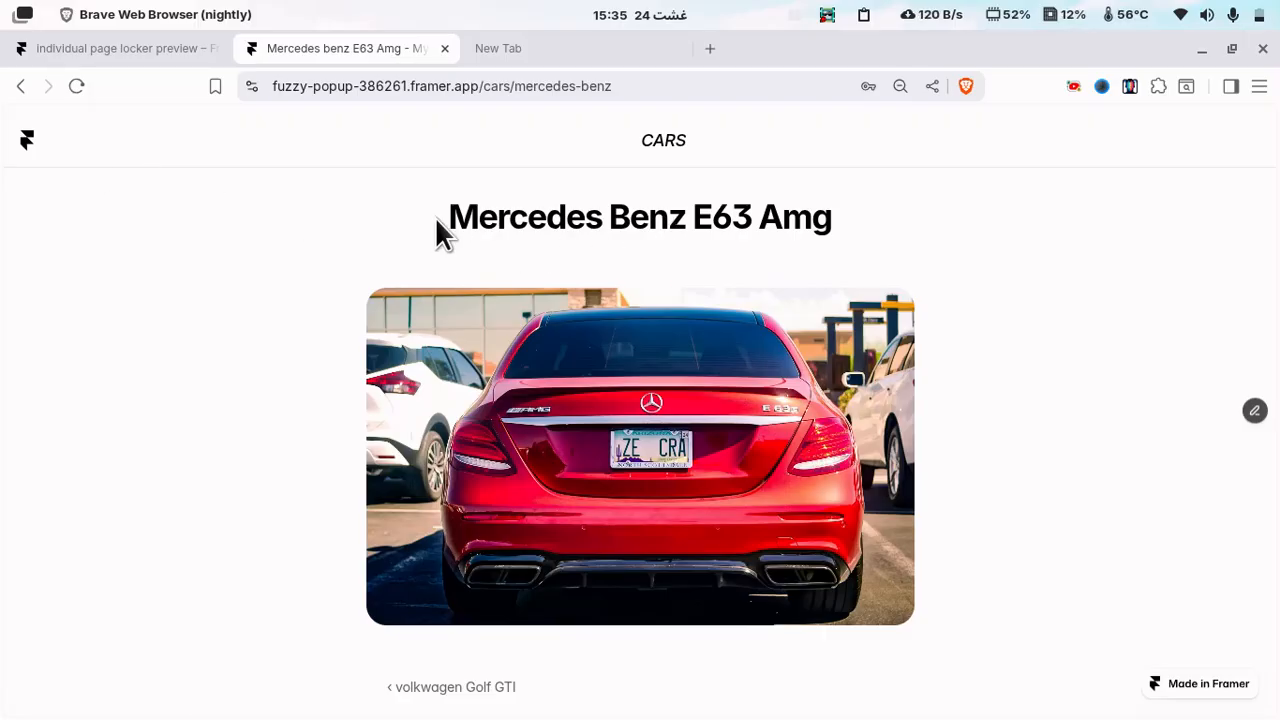
{"action": "left_click_drag", "start_coordinate": [455, 218], "coordinate": [885, 225]}
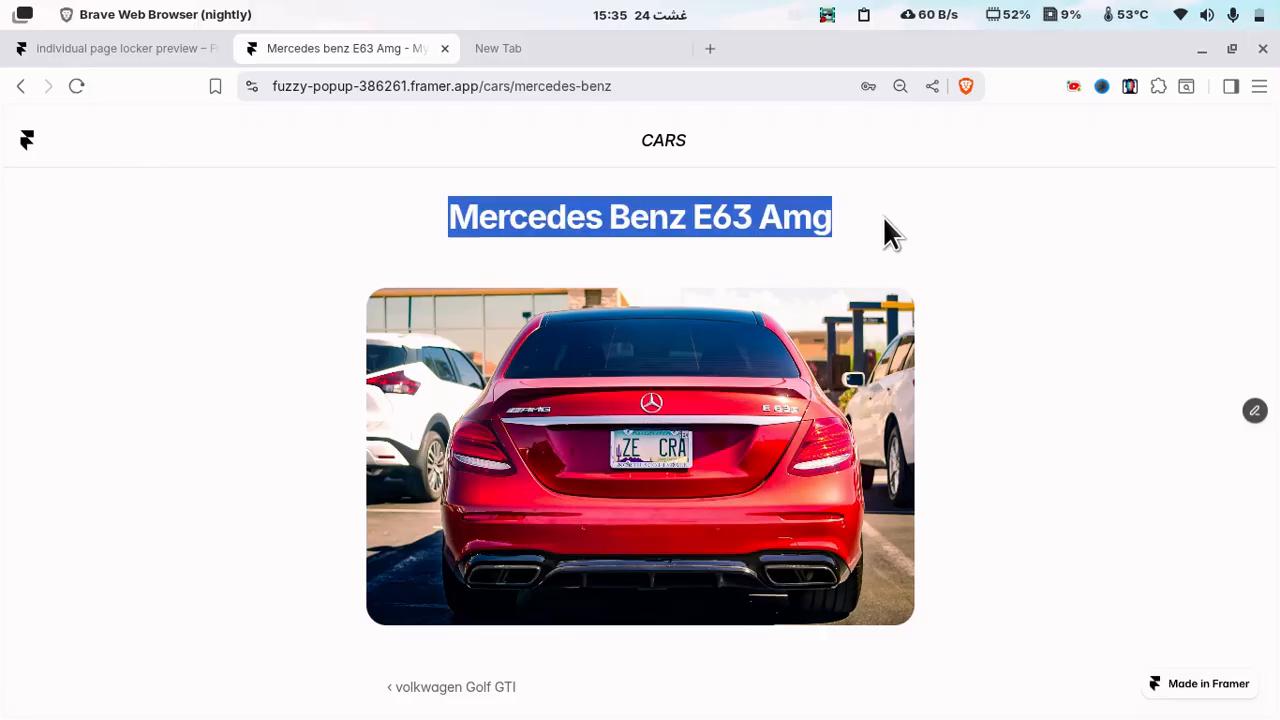
{"action": "left_click", "coordinate": [44, 141]}
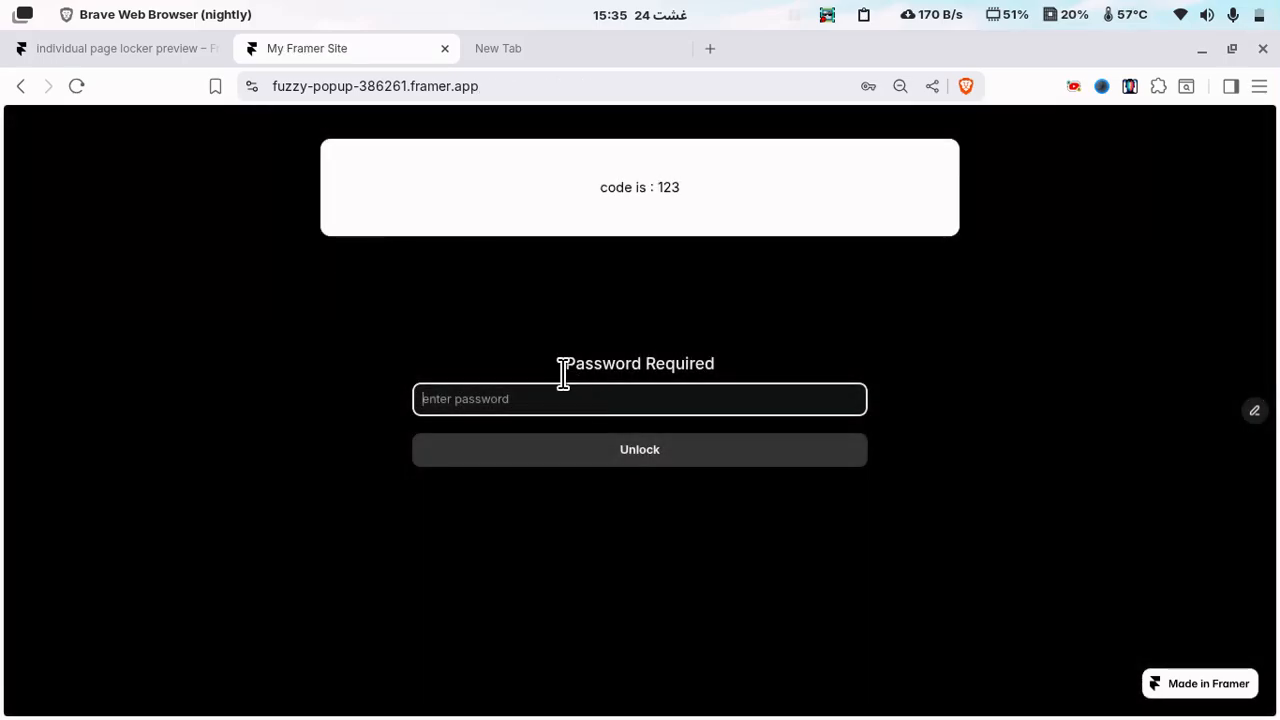
{"action": "left_click", "coordinate": [559, 338]}
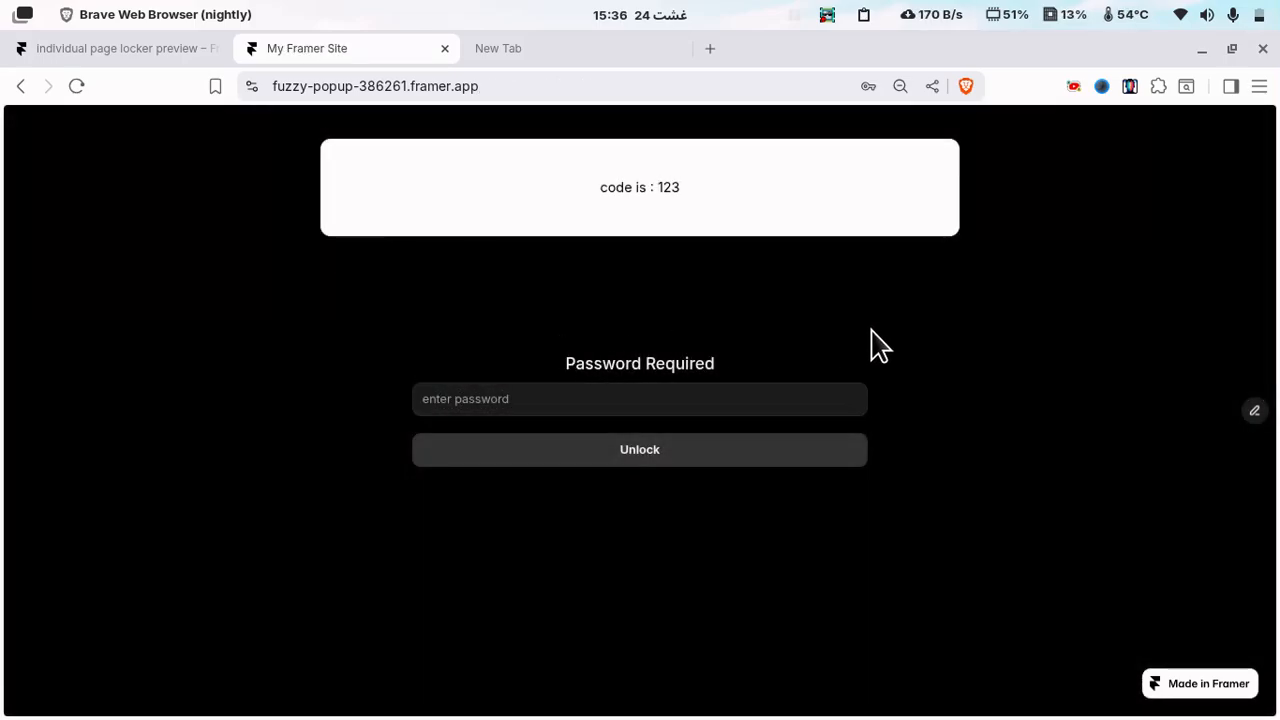
- Open the Framer Marketplace in the blank browser tab, go to the creator's profile page and look over its components
{"action": "left_click", "coordinate": [560, 48]}
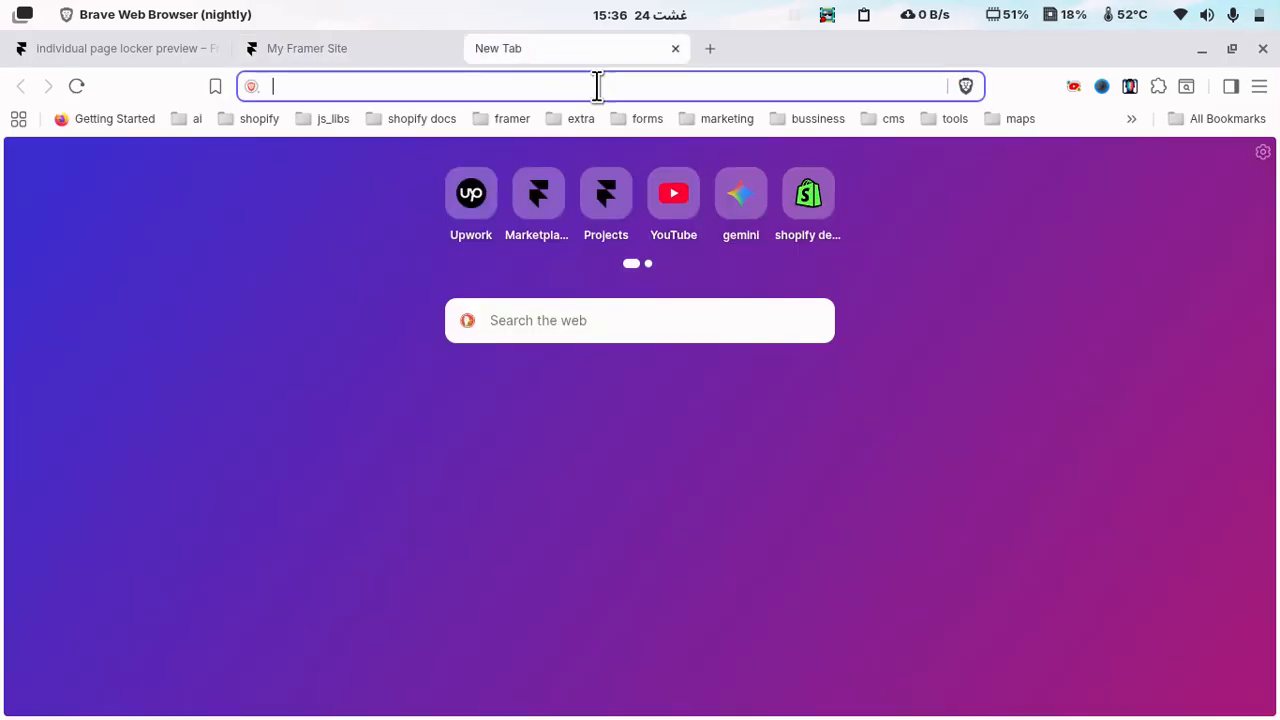
{"action": "left_click", "coordinate": [548, 215]}
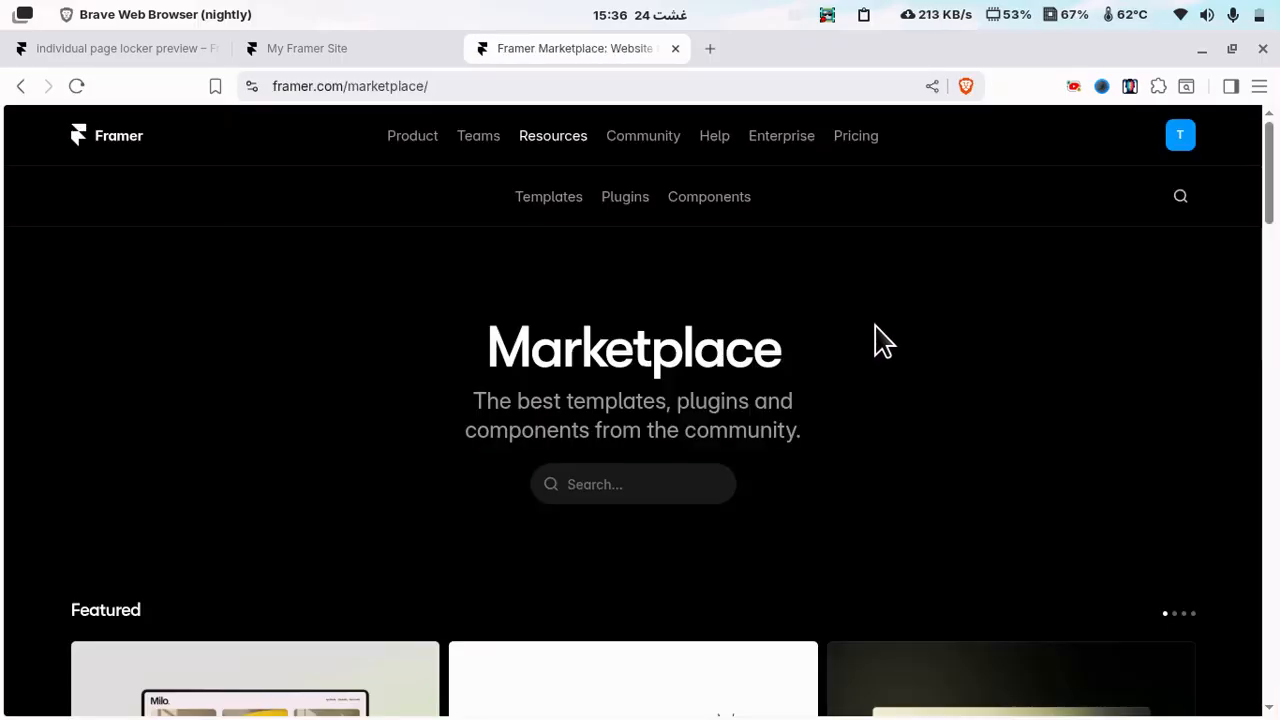
{"action": "left_click", "coordinate": [420, 88]}
{"action": "double_click", "coordinate": [465, 86]}
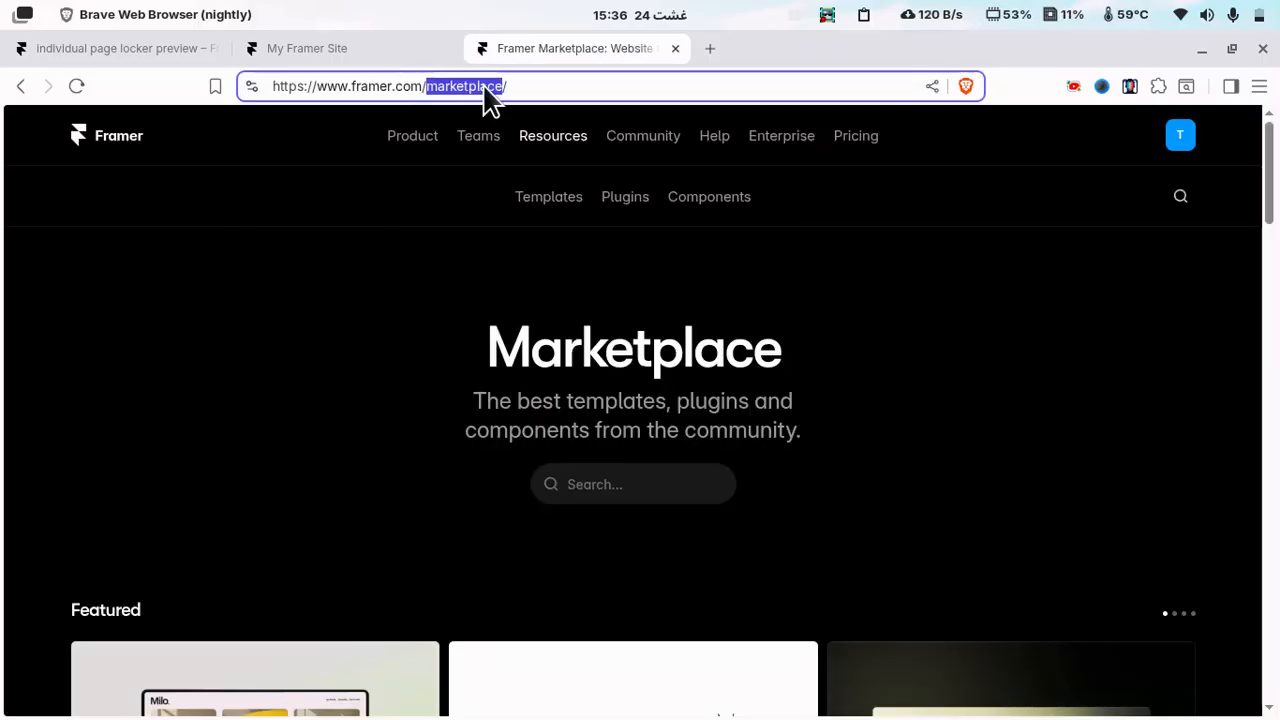
{"action": "type", "text": "@taha"}
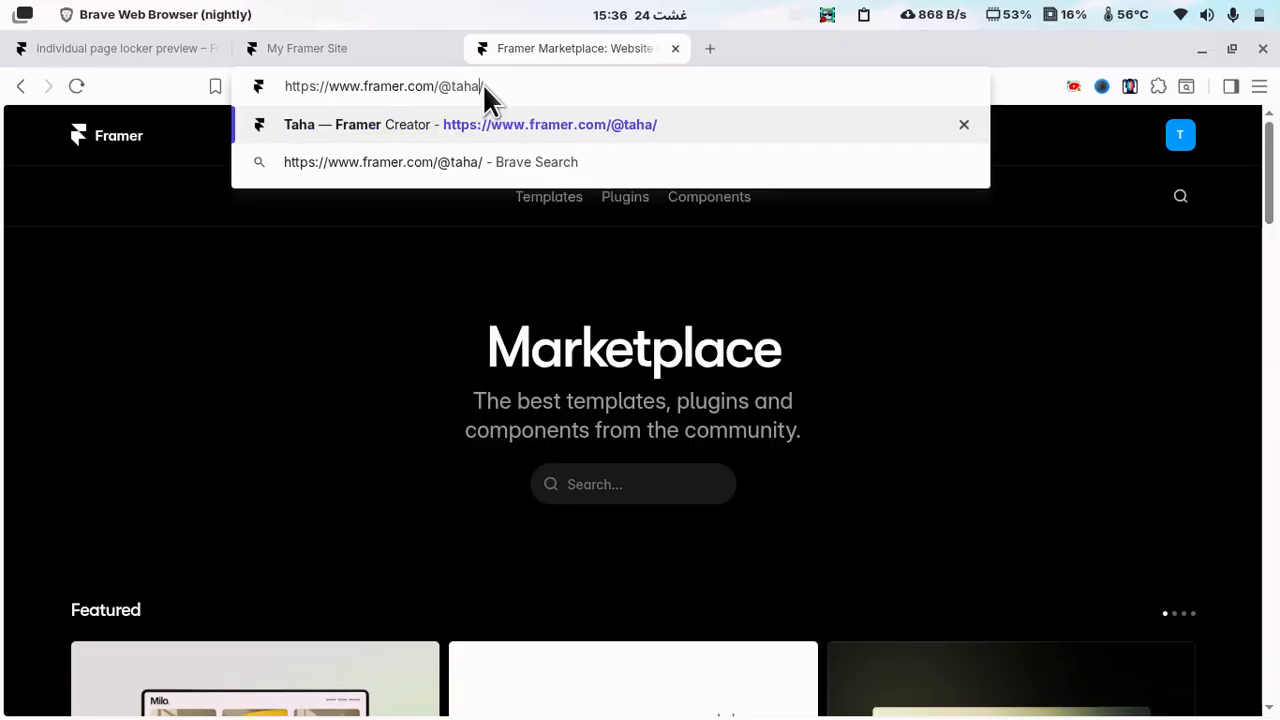
{"action": "key", "text": "Return"}
{"action": "scroll", "coordinate": [540, 225], "scroll_direction": "down", "scroll_amount": 2}
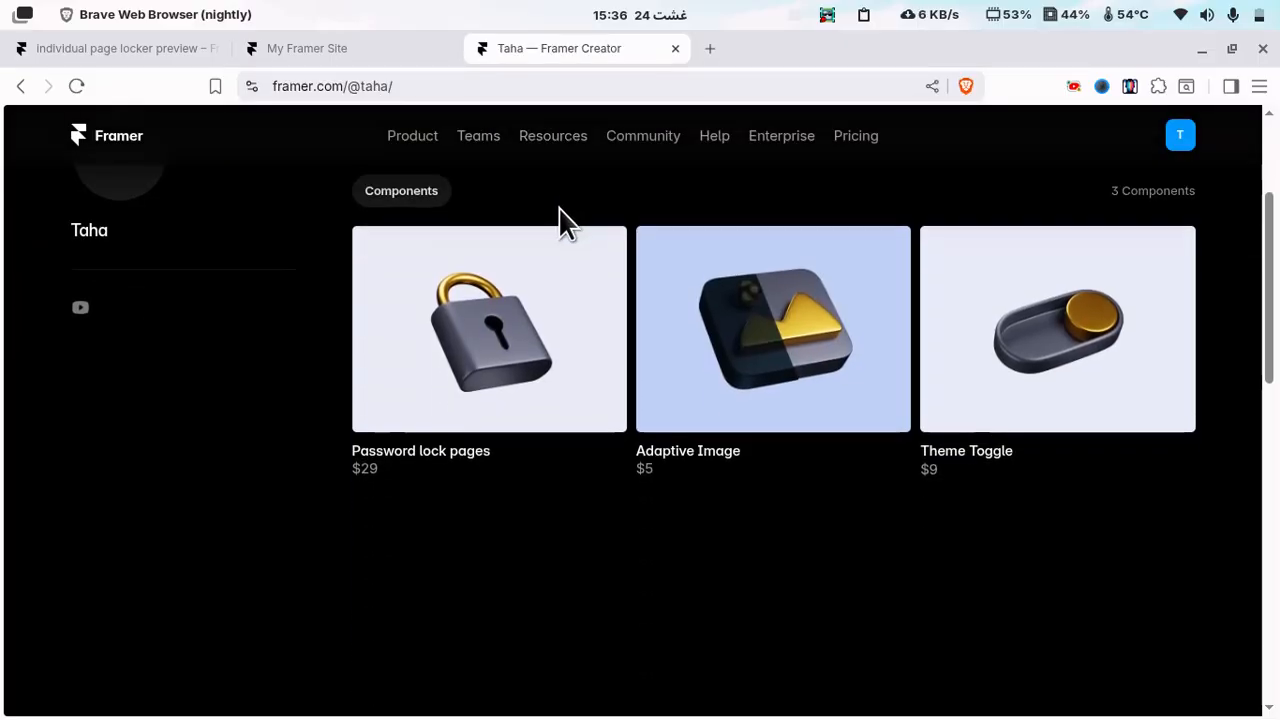
{"action": "scroll", "coordinate": [565, 215], "scroll_direction": "up", "scroll_amount": 2}
{"action": "scroll", "coordinate": [565, 225], "scroll_direction": "down", "scroll_amount": 1}
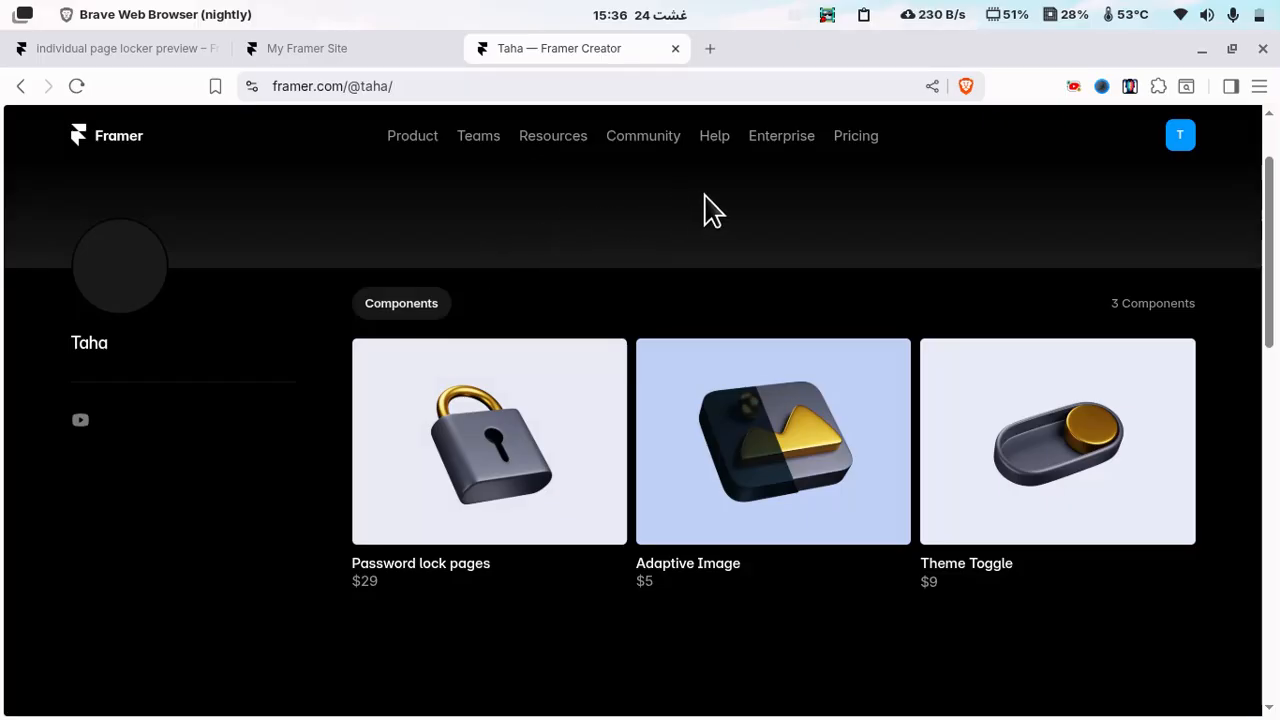
{"action": "scroll", "coordinate": [689, 266], "scroll_direction": "up", "scroll_amount": 1}
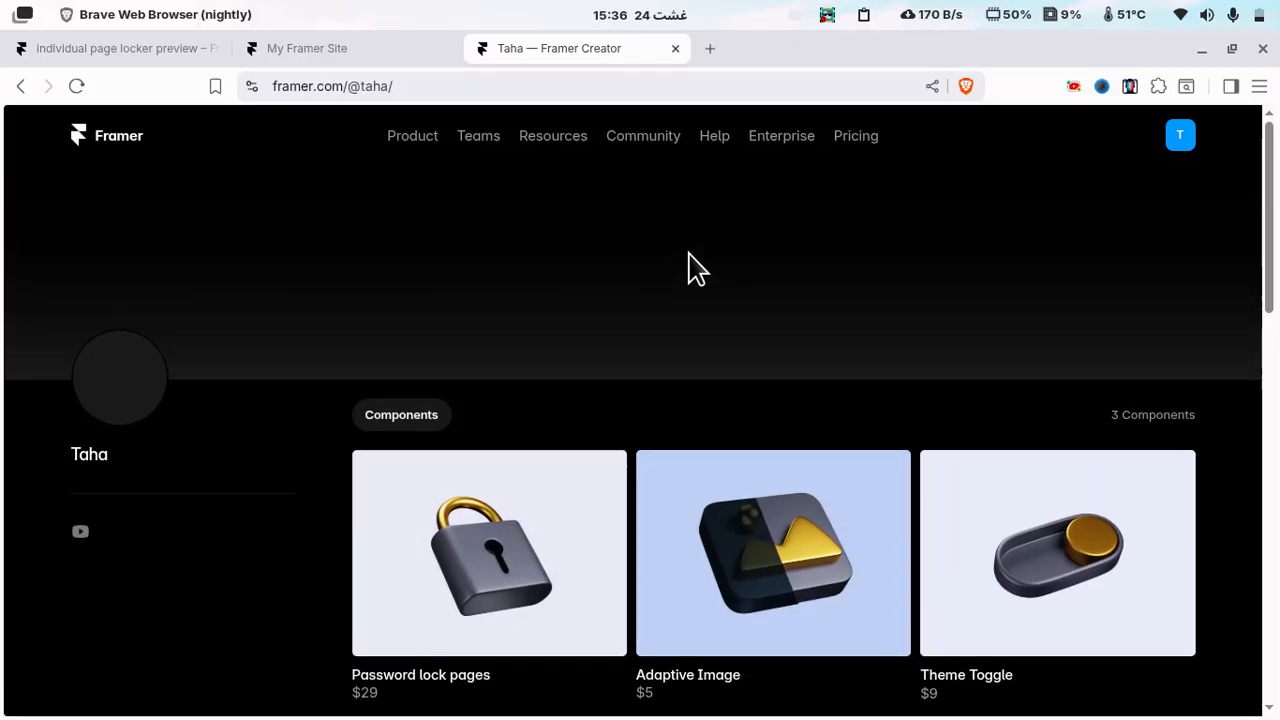
- Open a new blank browser tab and close the creator profile tab
{"action": "left_click", "coordinate": [710, 48]}
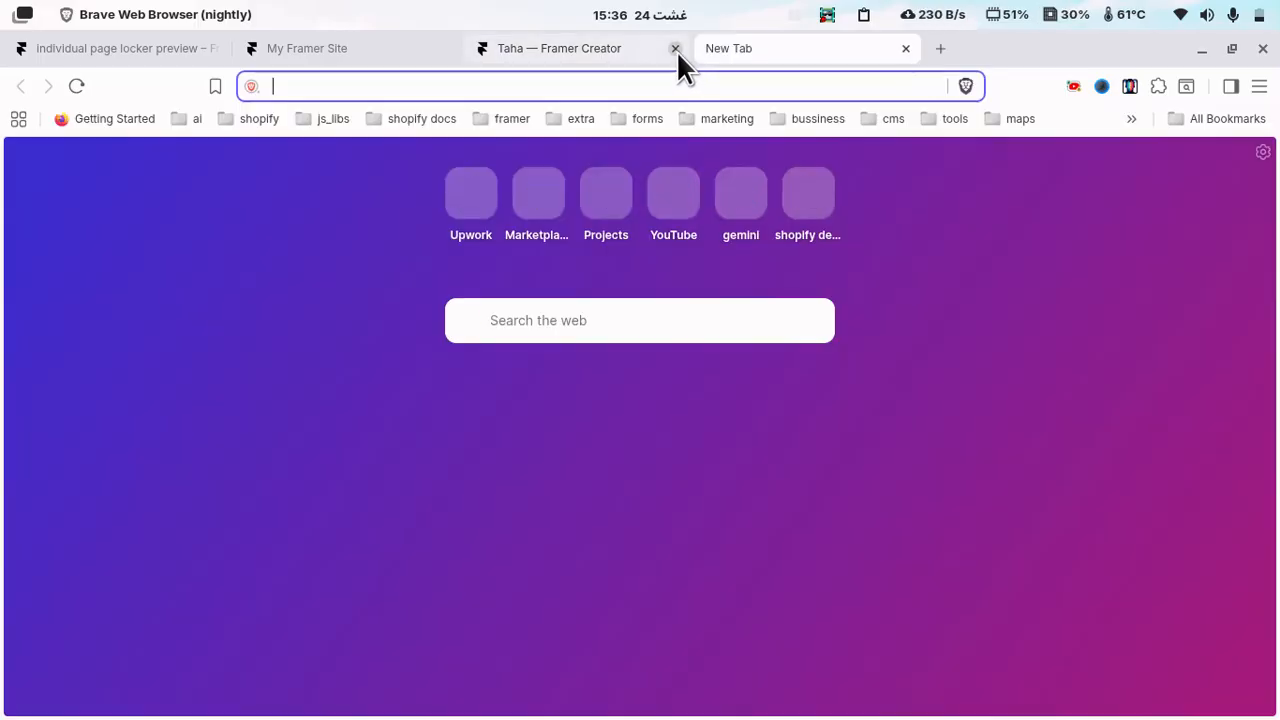
{"action": "left_click", "coordinate": [675, 48]}
{"action": "left_click", "coordinate": [818, 14]}
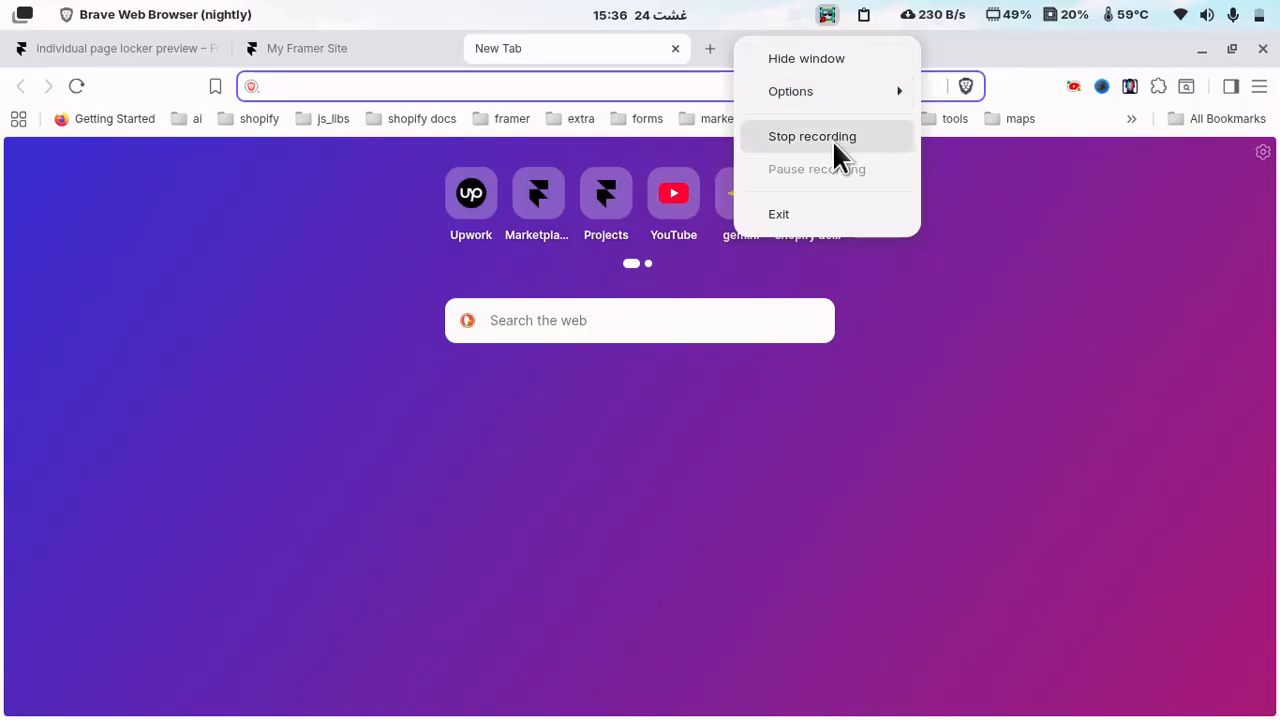